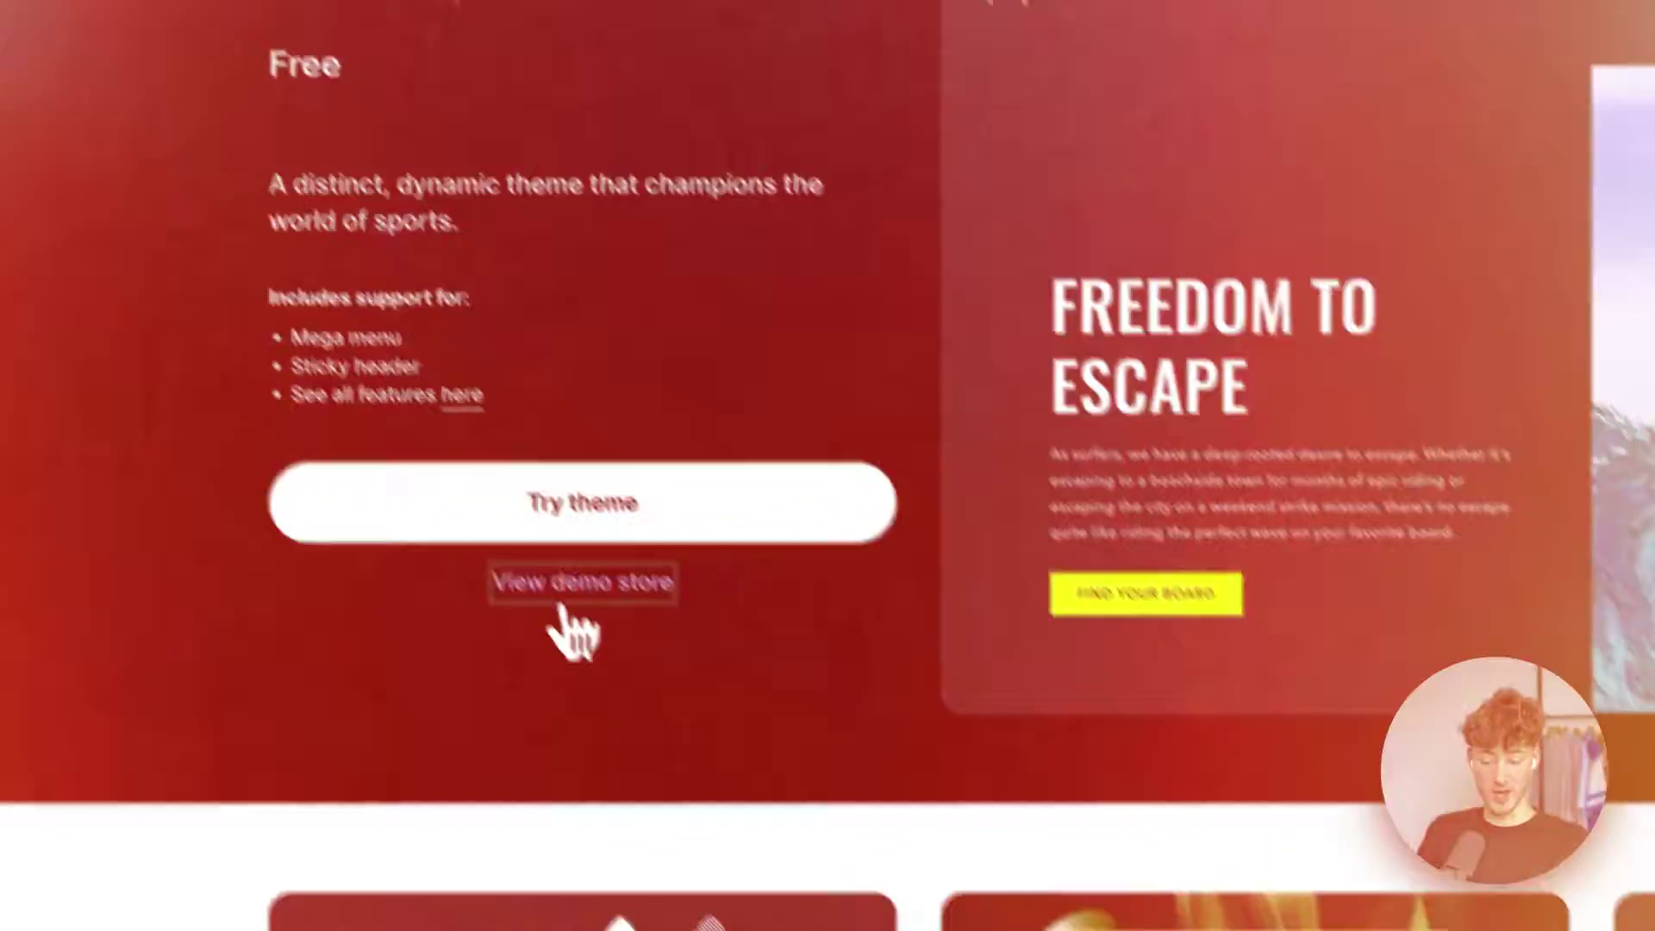
- Preview the free sports theme's demo store, look over its home page and return to the theme's listing
click(564, 604)
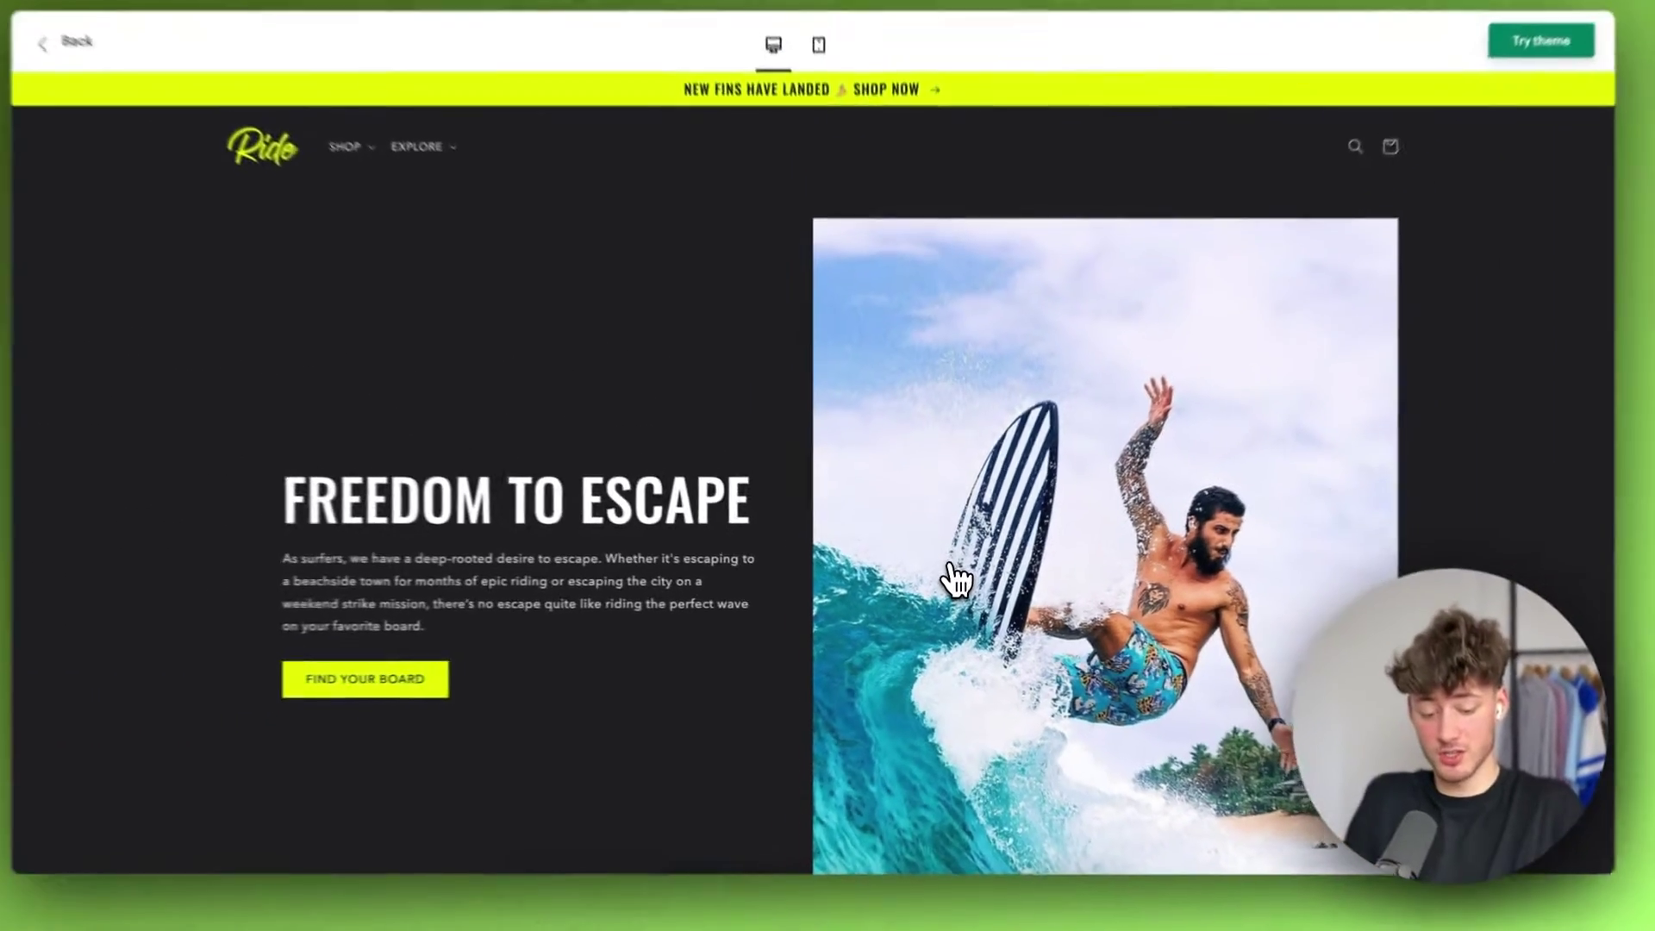
scroll(957, 505, down, 10)
scroll(957, 586, down, 15)
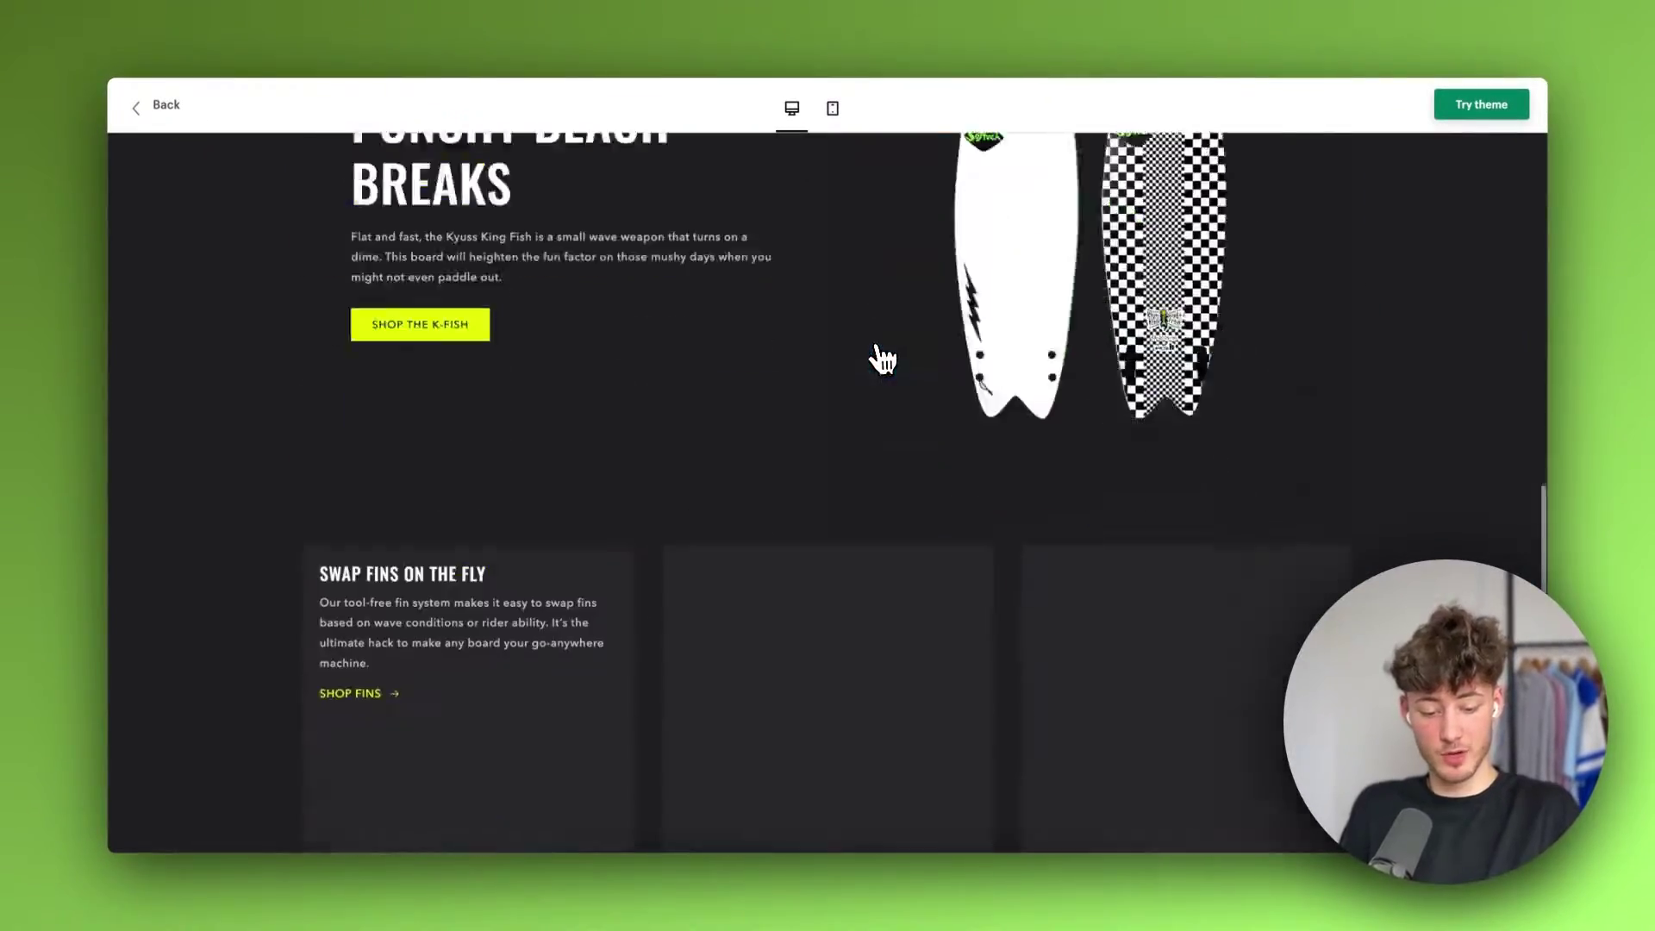
scroll(878, 358, up, 20)
scroll(876, 359, down, 5)
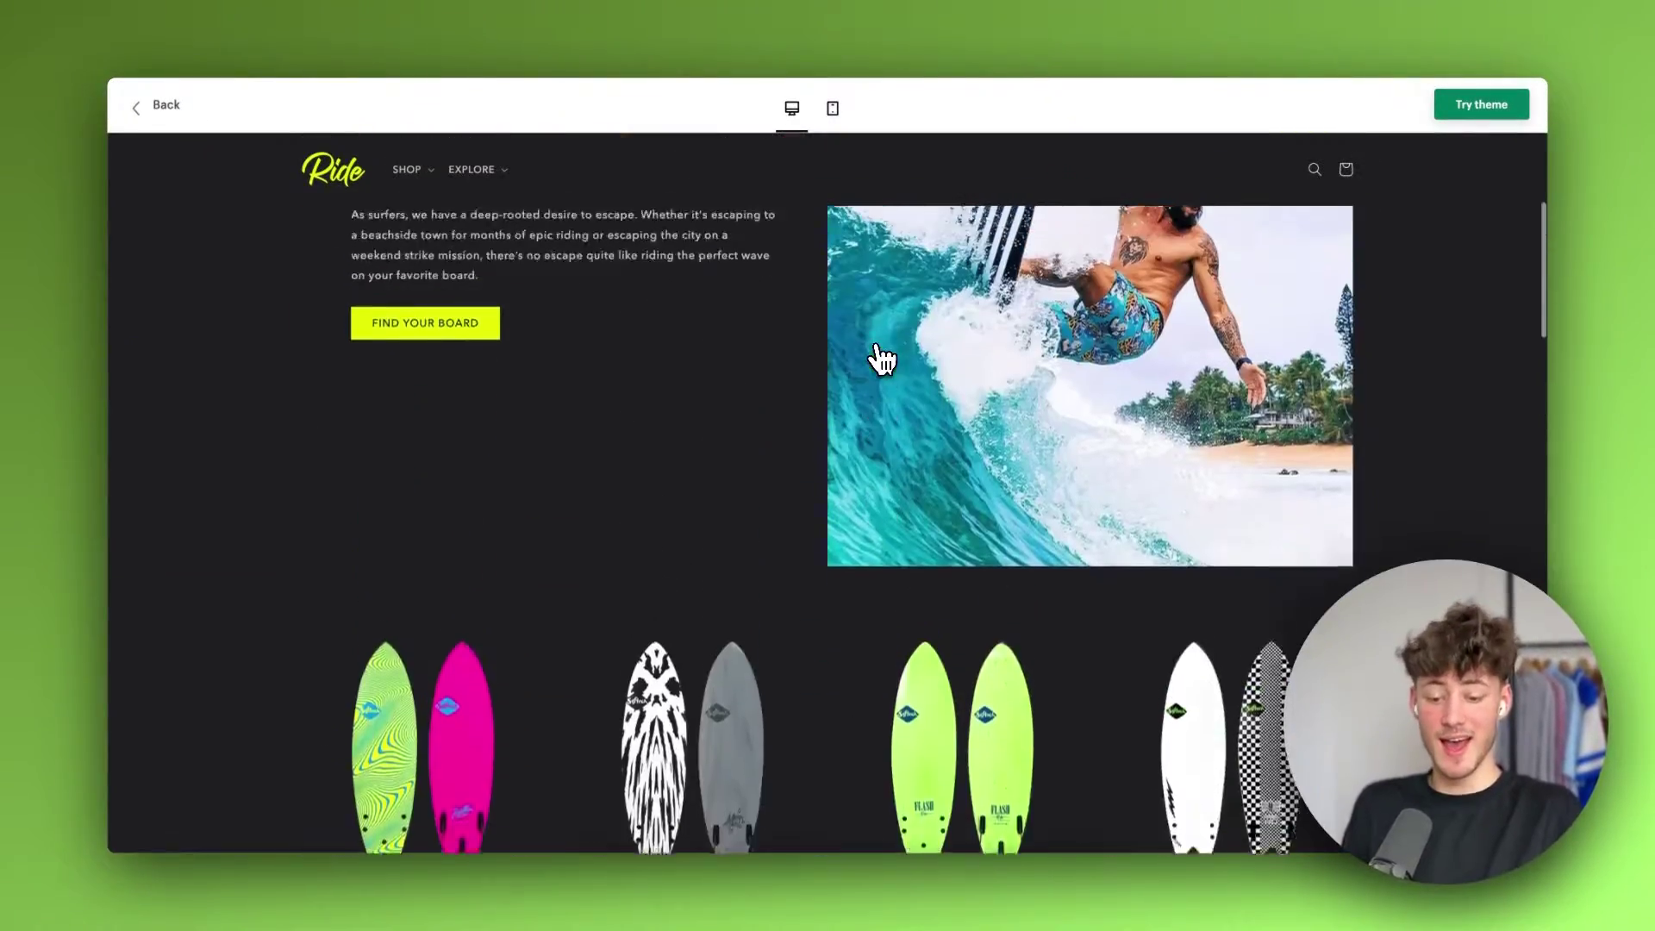
scroll(876, 359, up, 2)
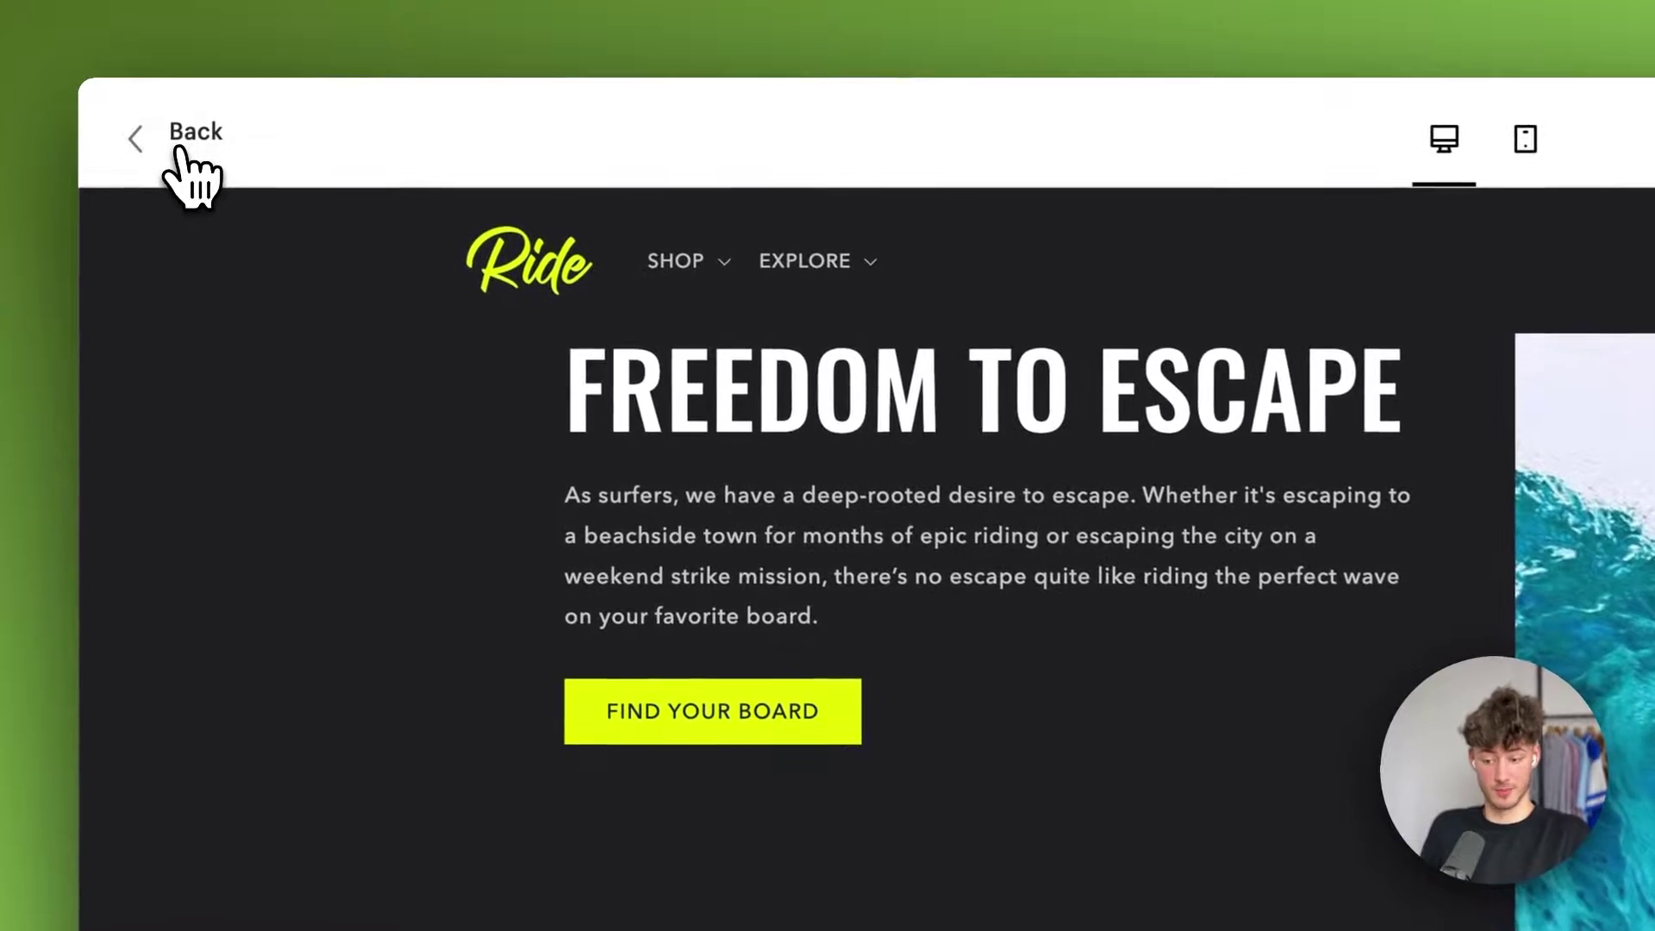
click(181, 129)
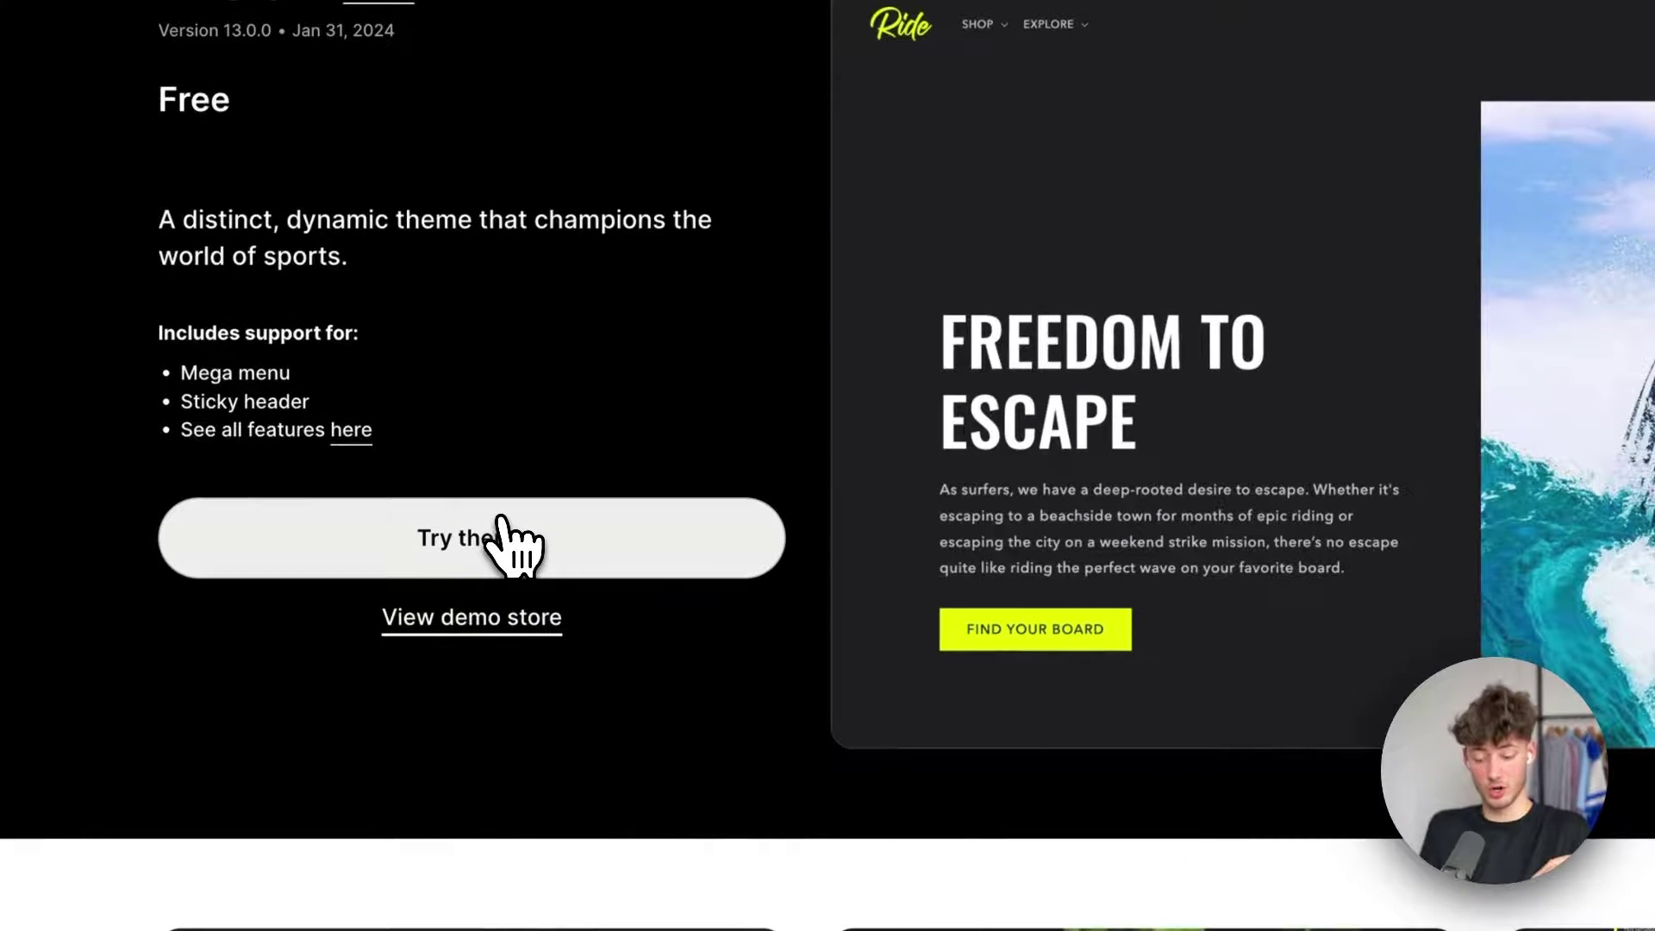
- Add the Ride theme to the store's theme library and open it for customization
click(576, 571)
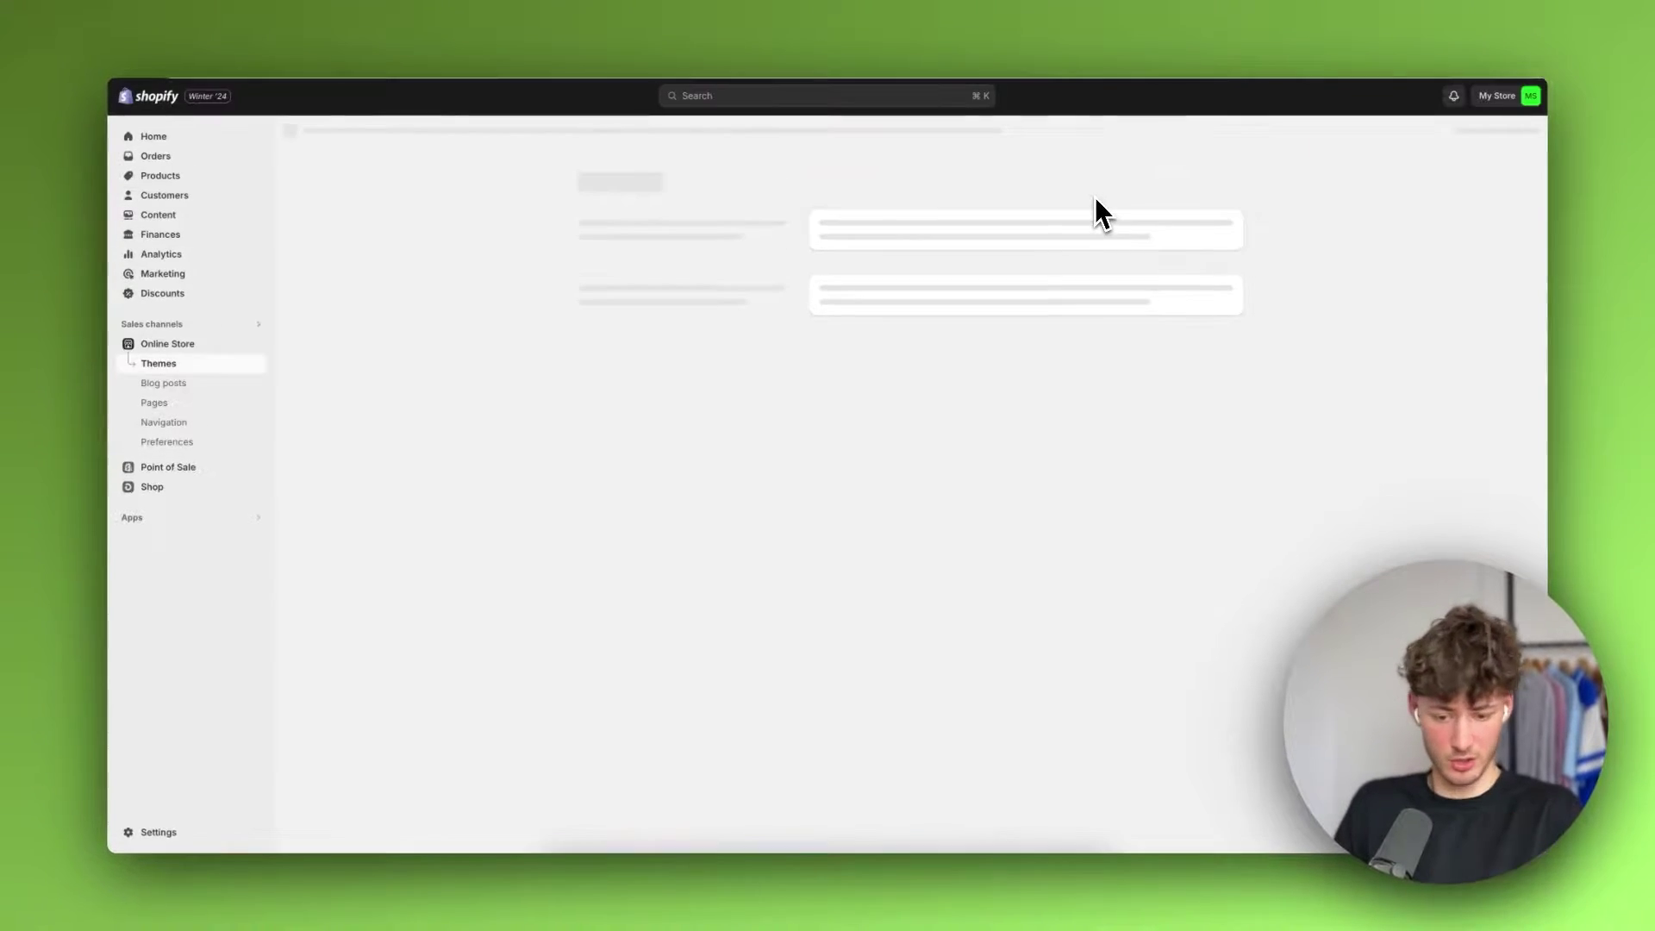
scroll(974, 466, down, 1)
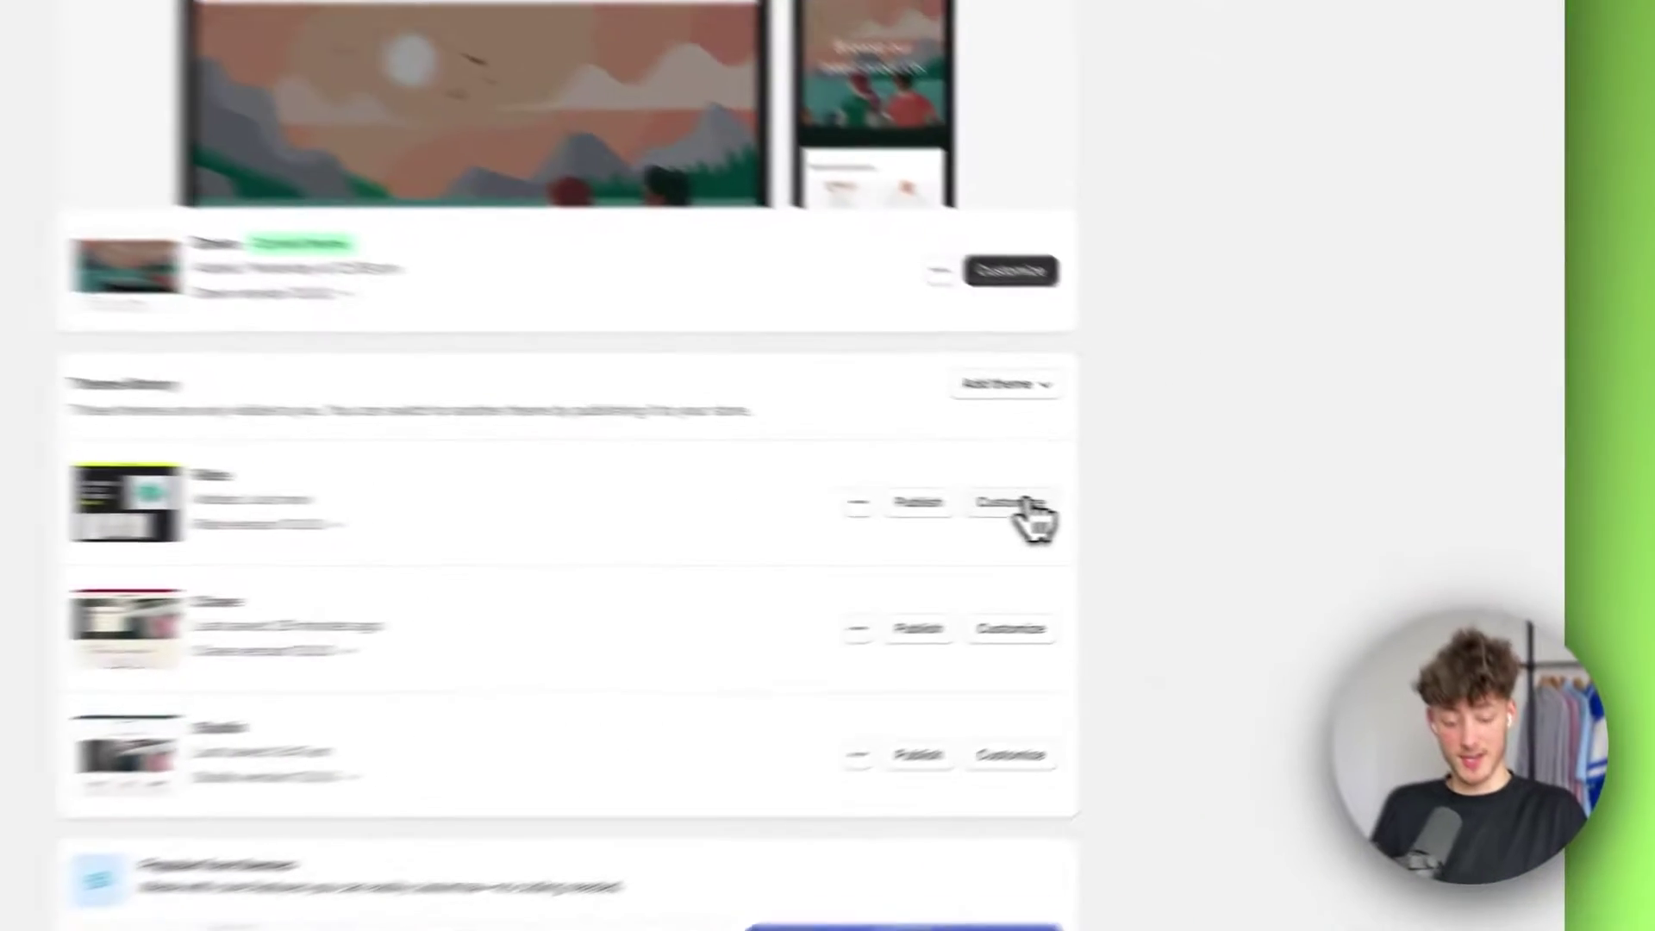
click(1203, 540)
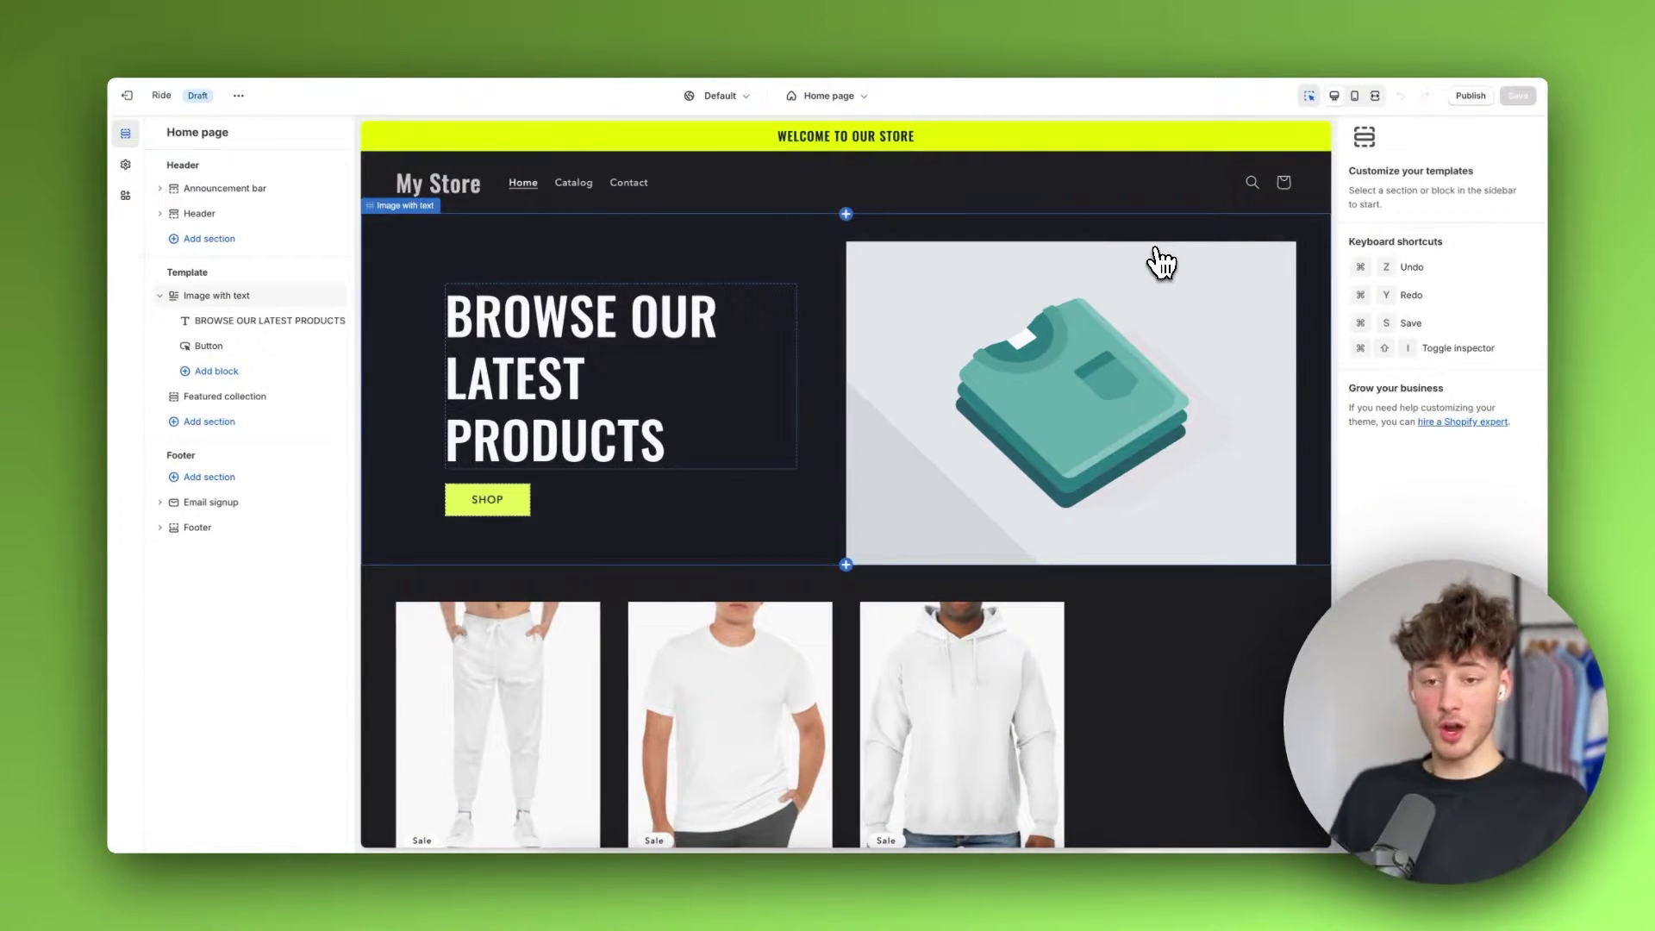
- Look over the draft home page from the hero banner down to the email signup section
scroll(1161, 261, down, 1)
scroll(1161, 261, up, 1)
scroll(1161, 261, down, 1)
scroll(1161, 262, up, 1)
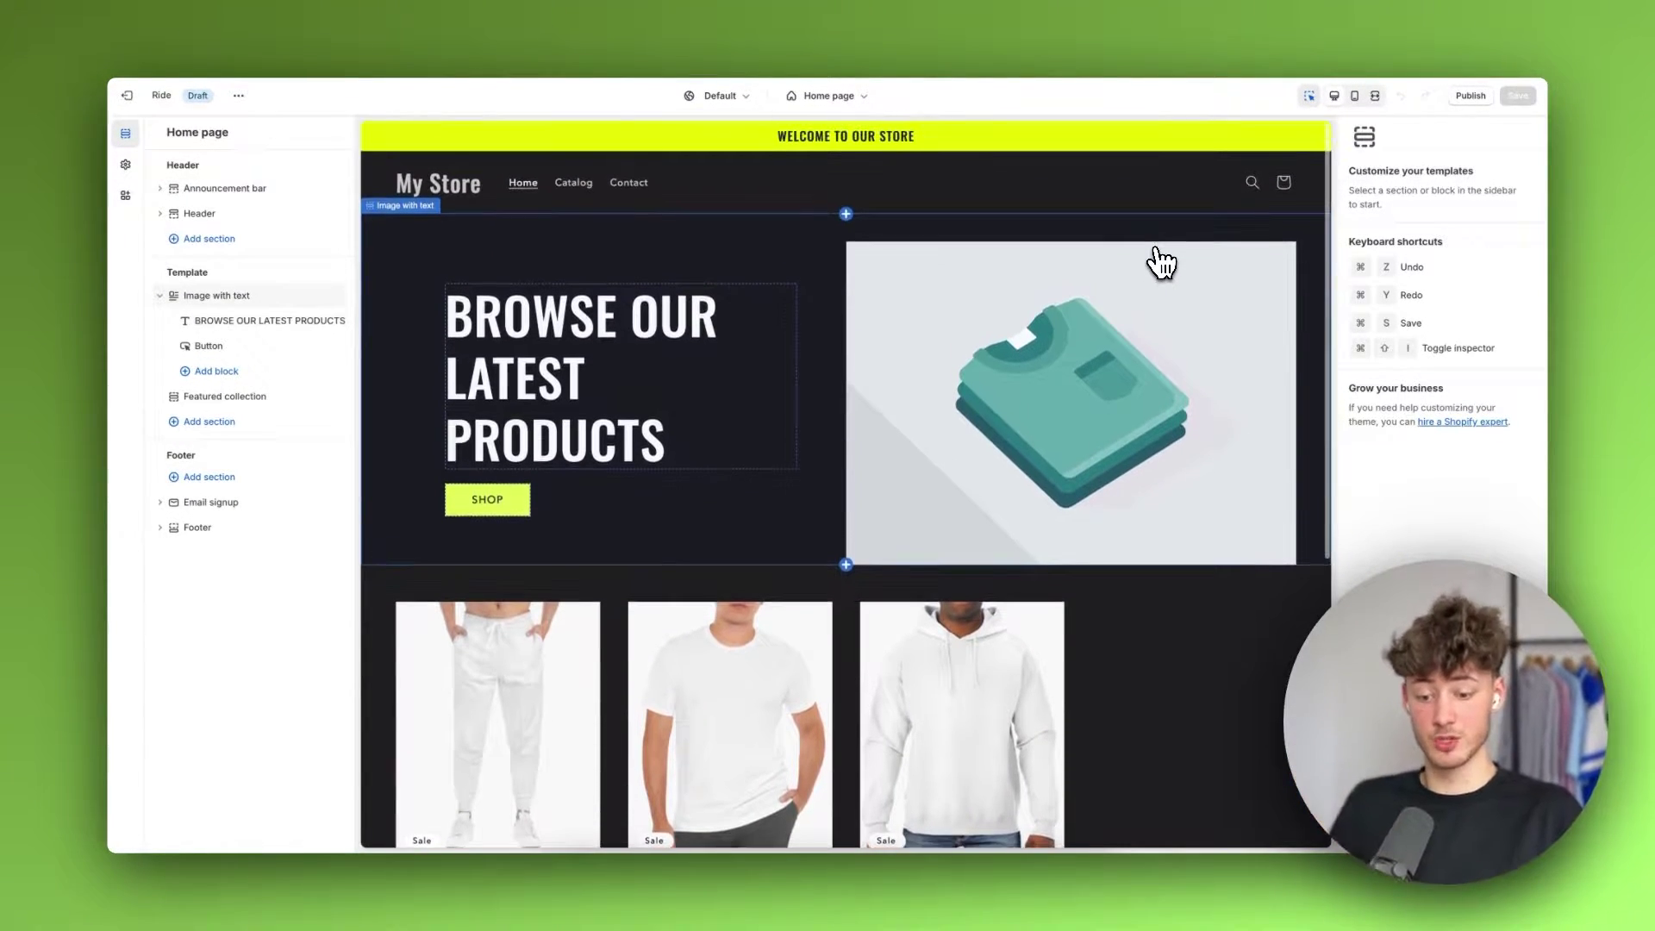
scroll(1161, 261, down, 5)
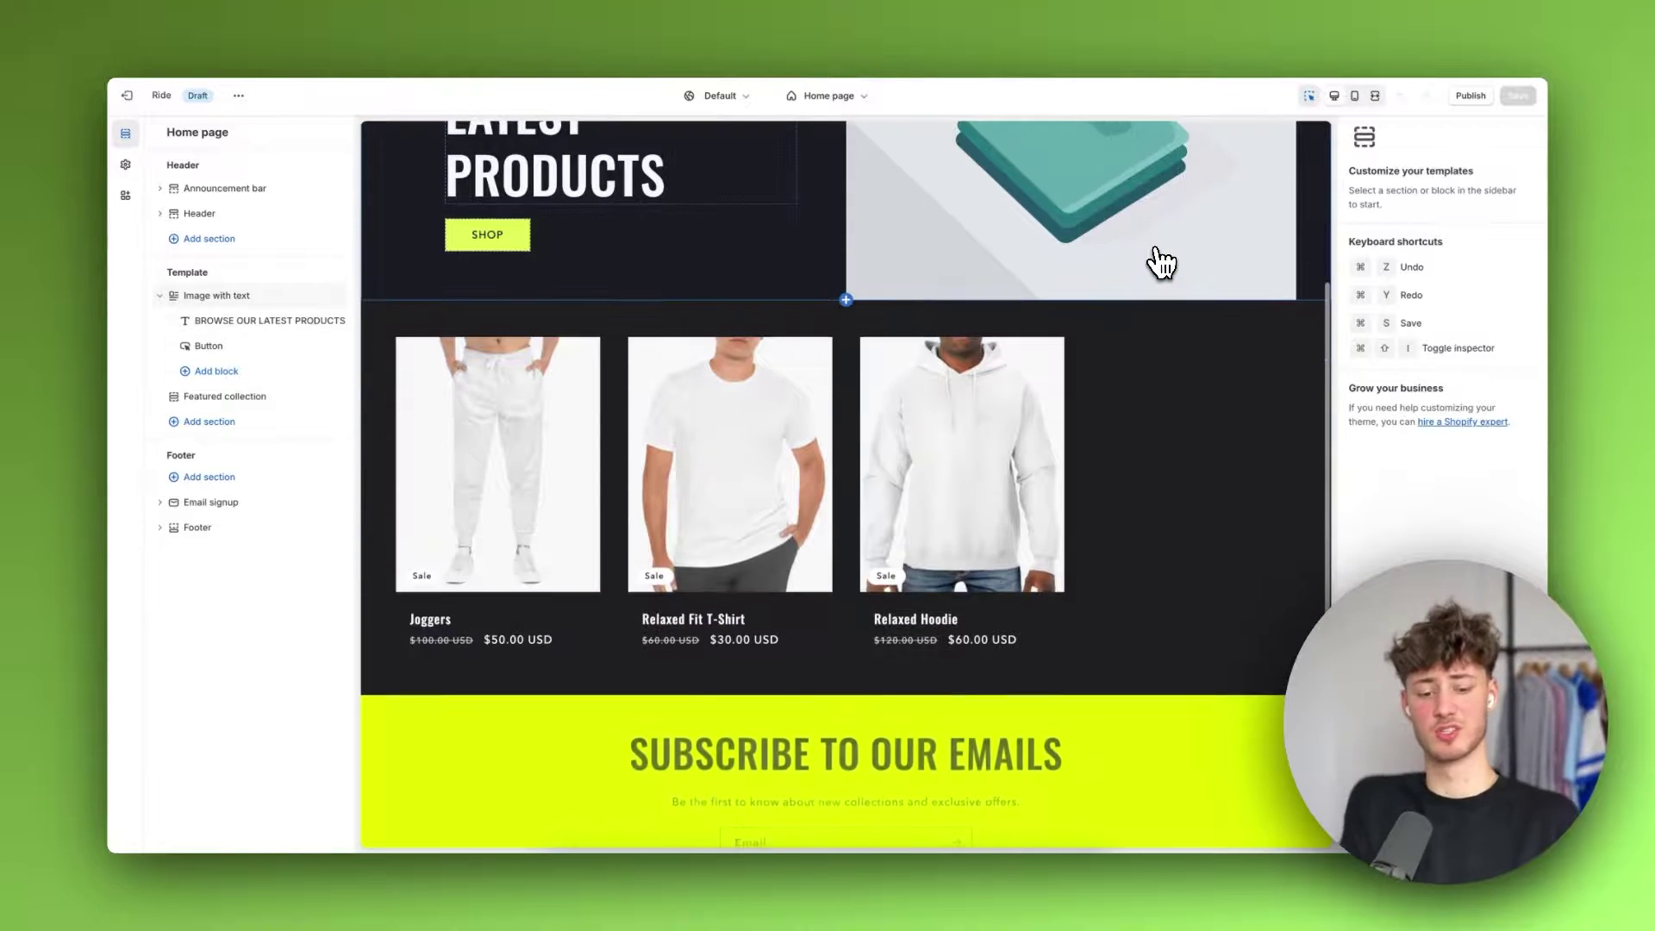
scroll(1161, 261, up, 5)
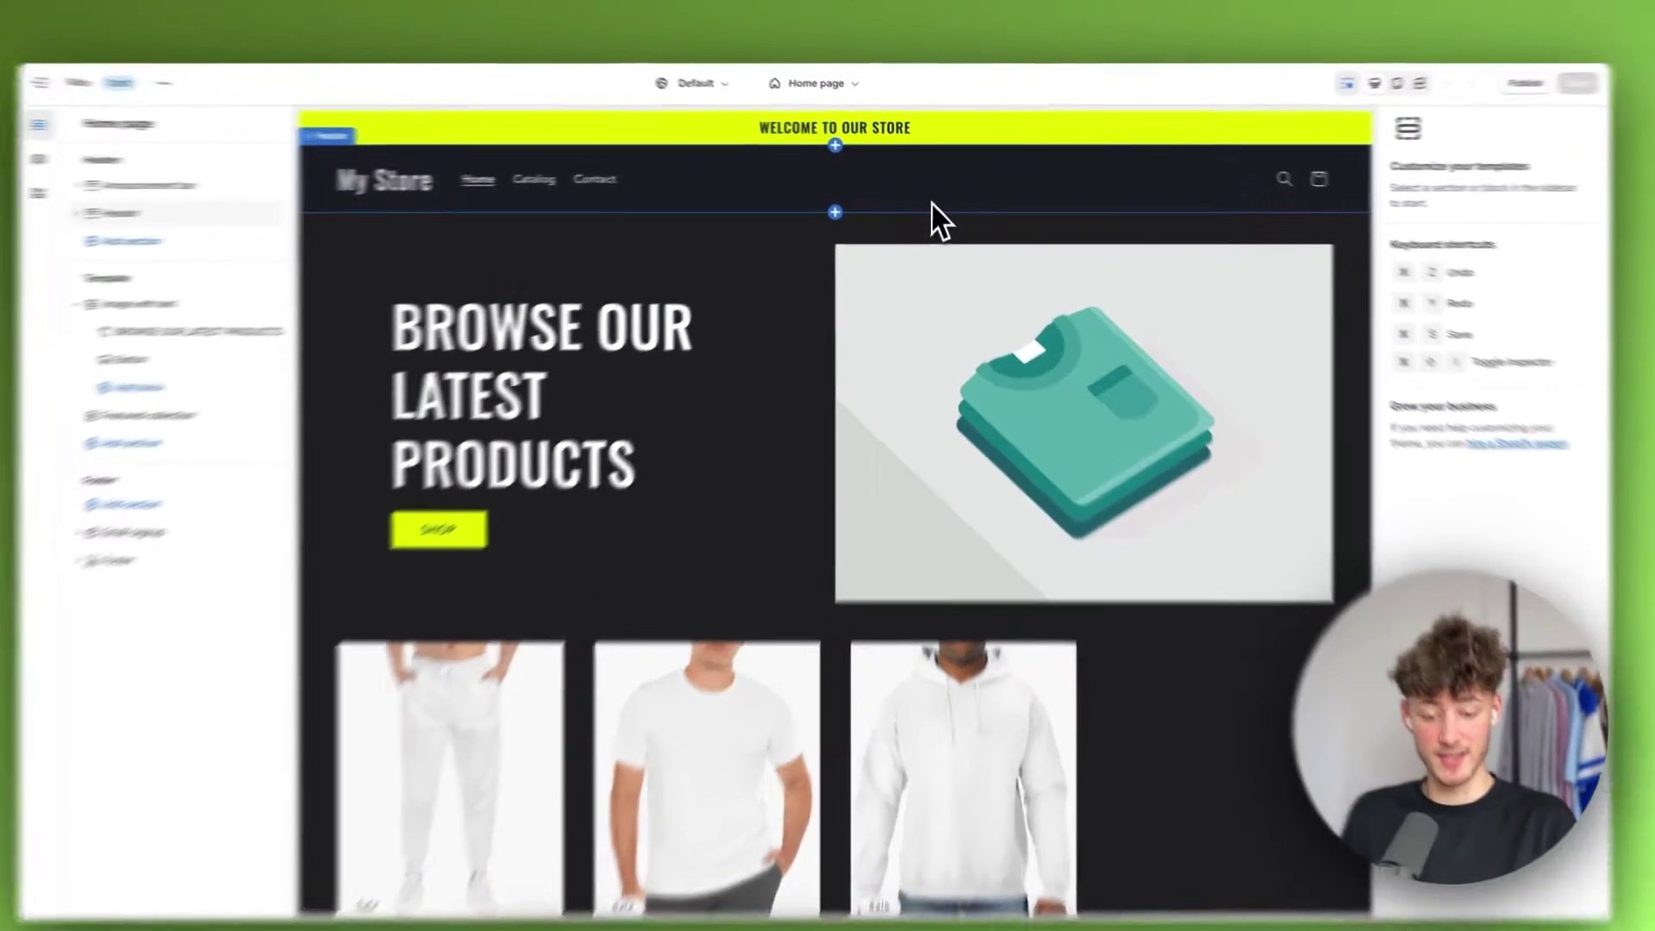
- Inspect the settings of the home page's header, image with text and featured collection sections
click(938, 209)
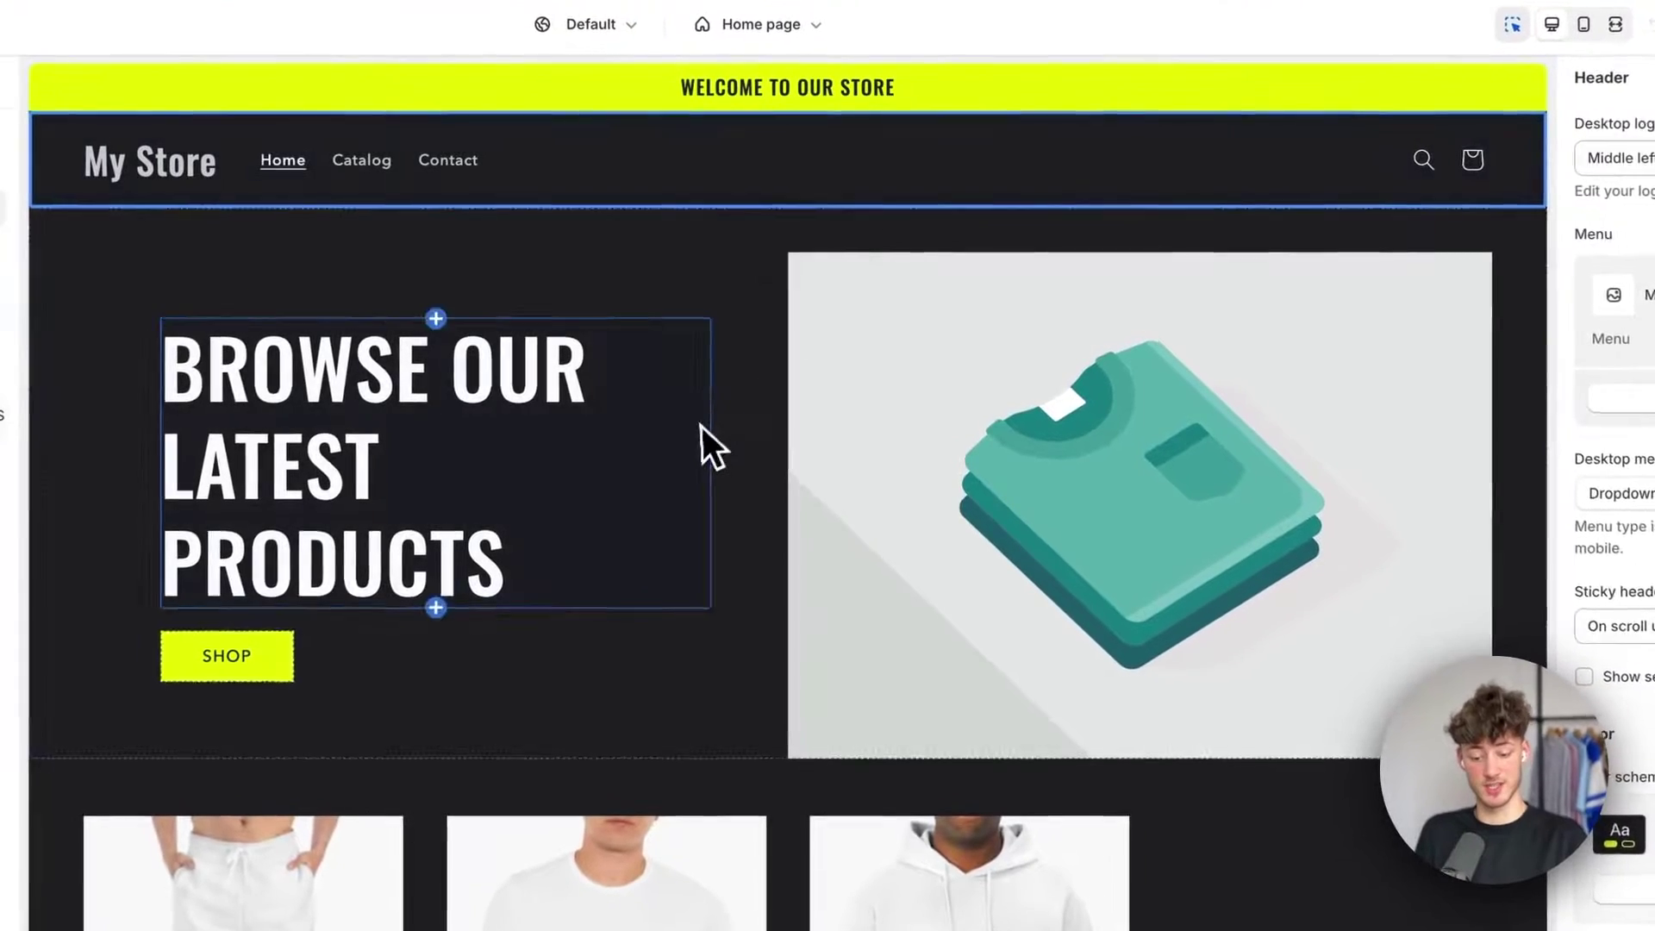
click(1035, 528)
scroll(741, 715, down, 5)
click(699, 759)
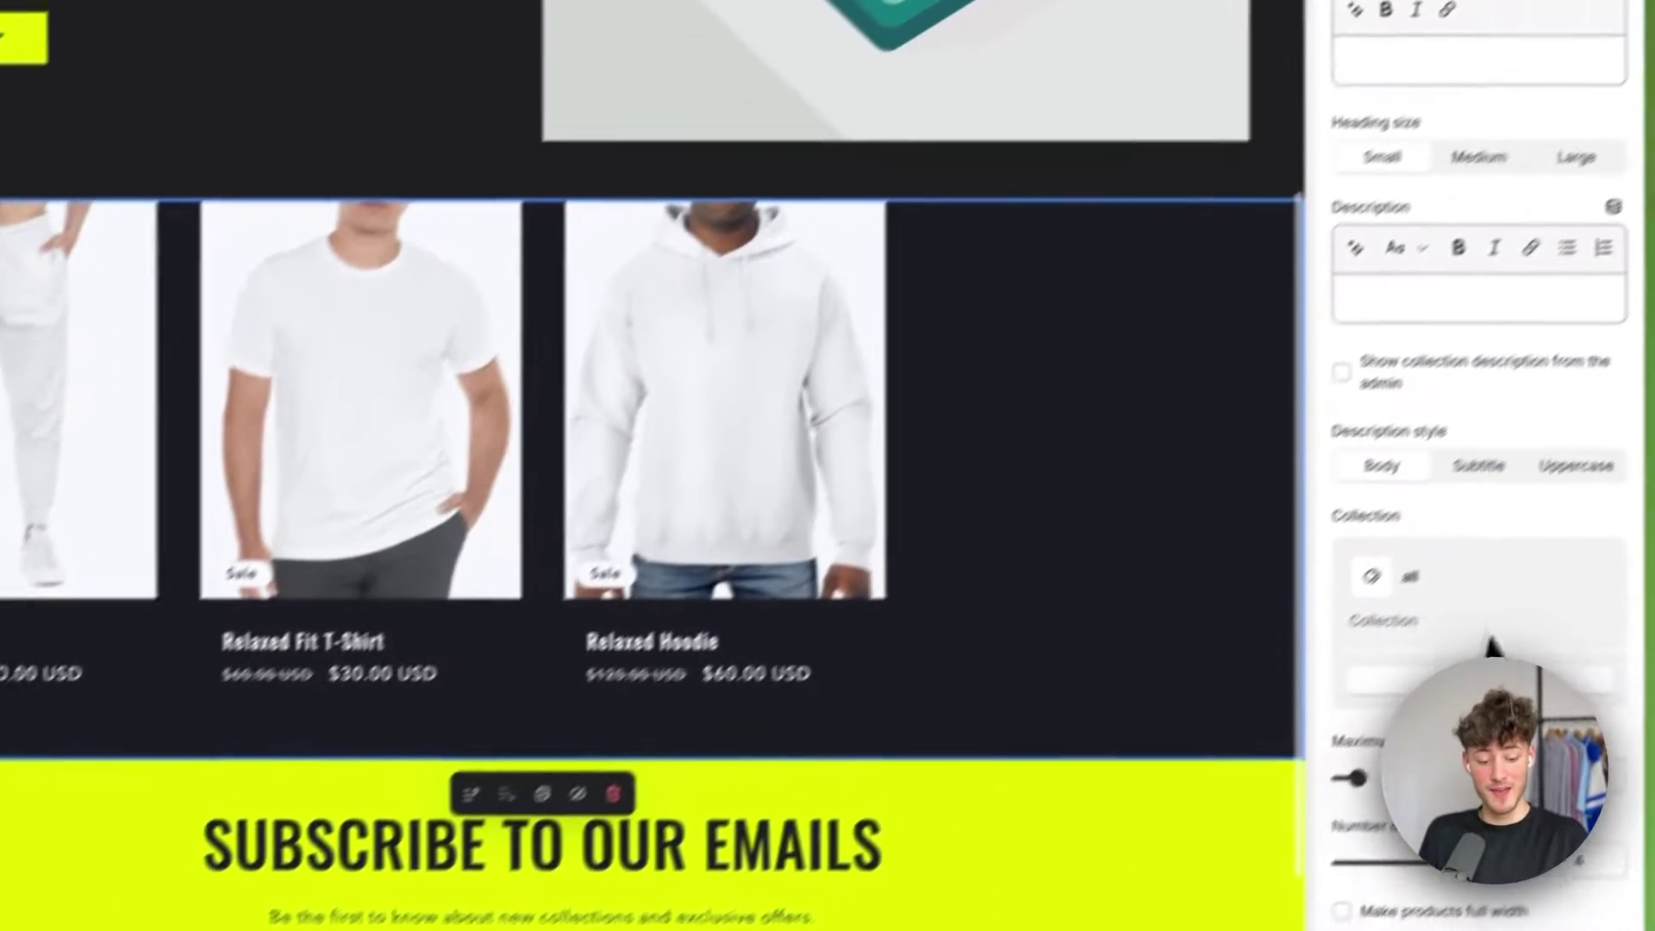
scroll(1012, 226, up, 4)
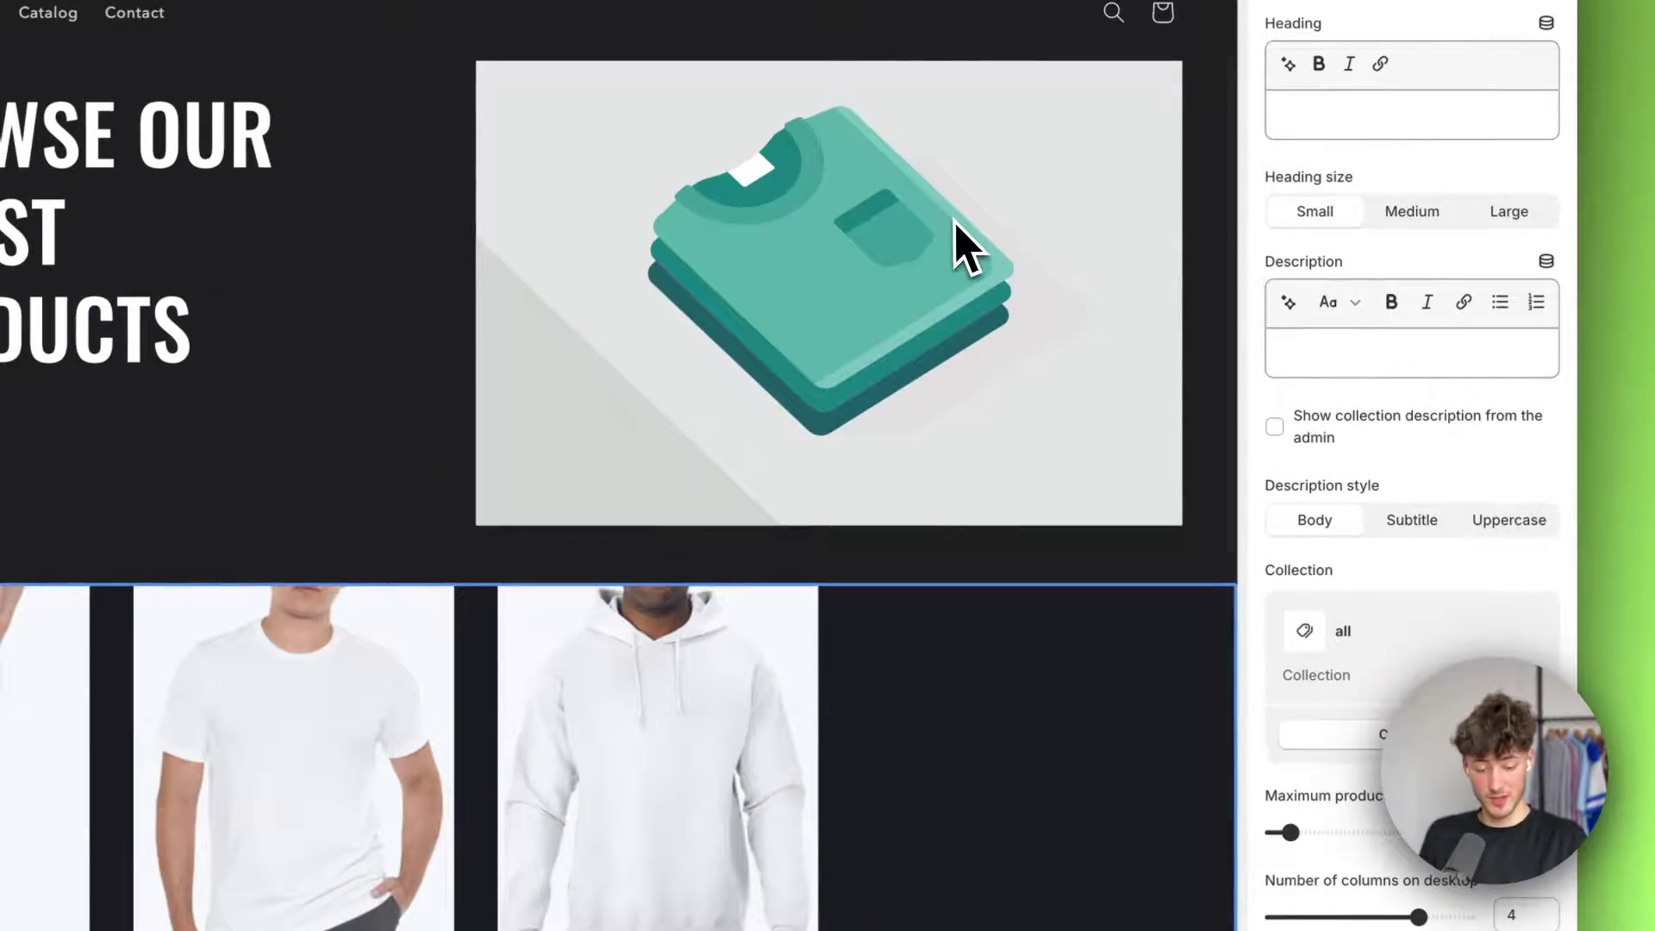
scroll(476, 397, up, 2)
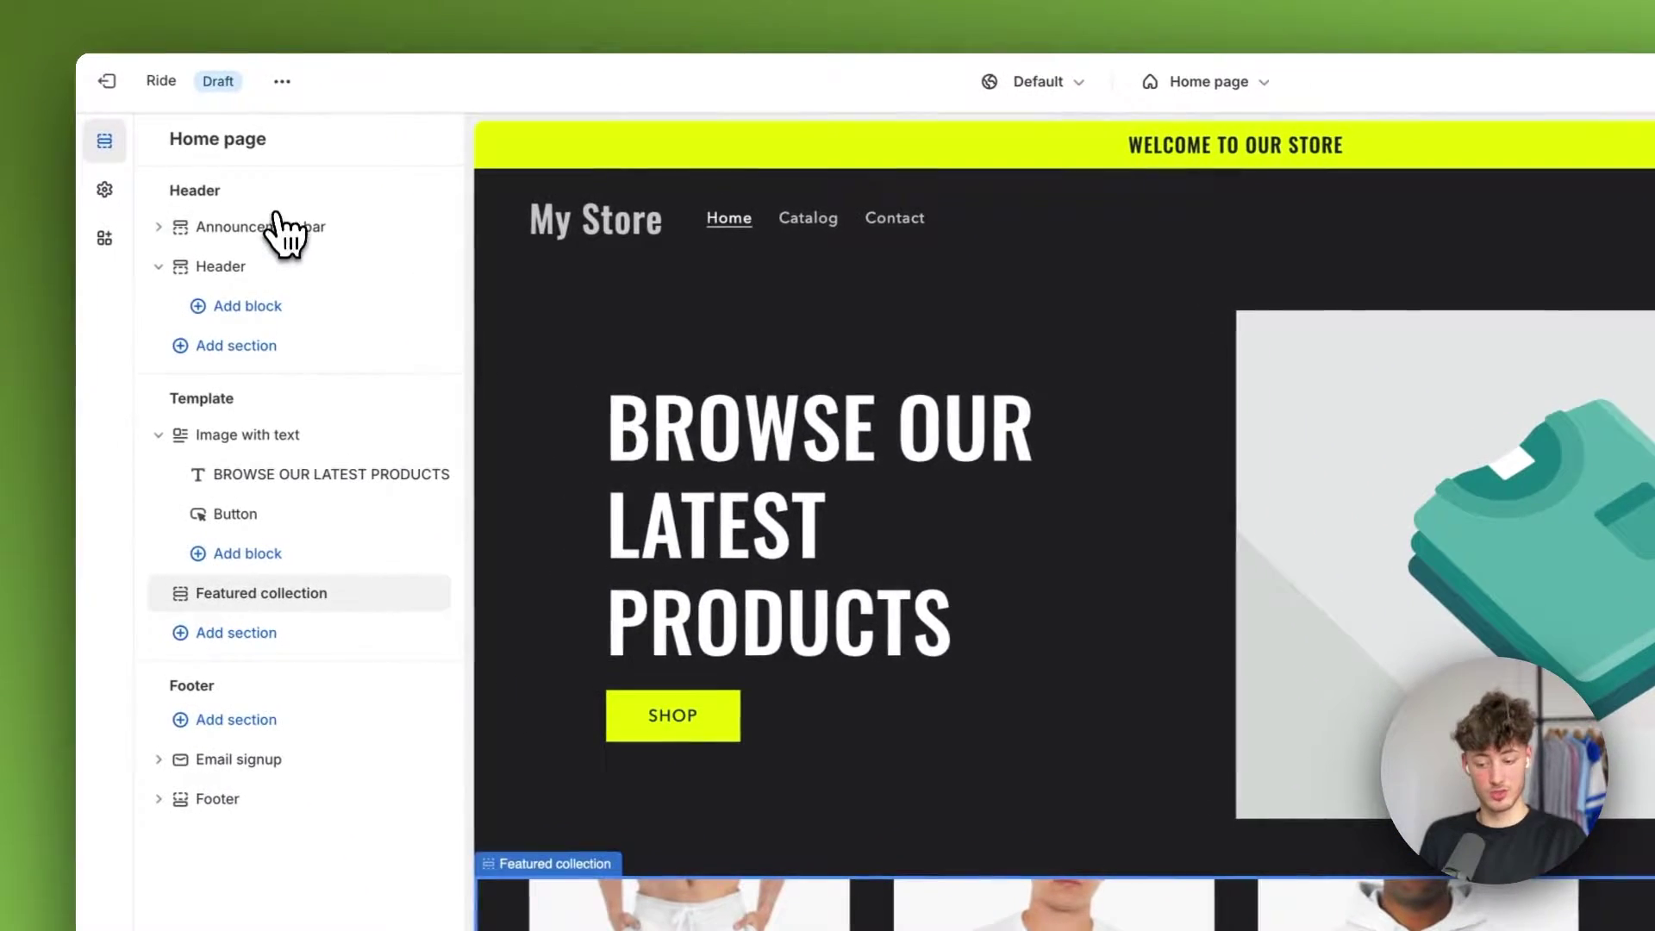
- Examine the announcement bar section and the heading and button blocks of the image with text section
click(141, 172)
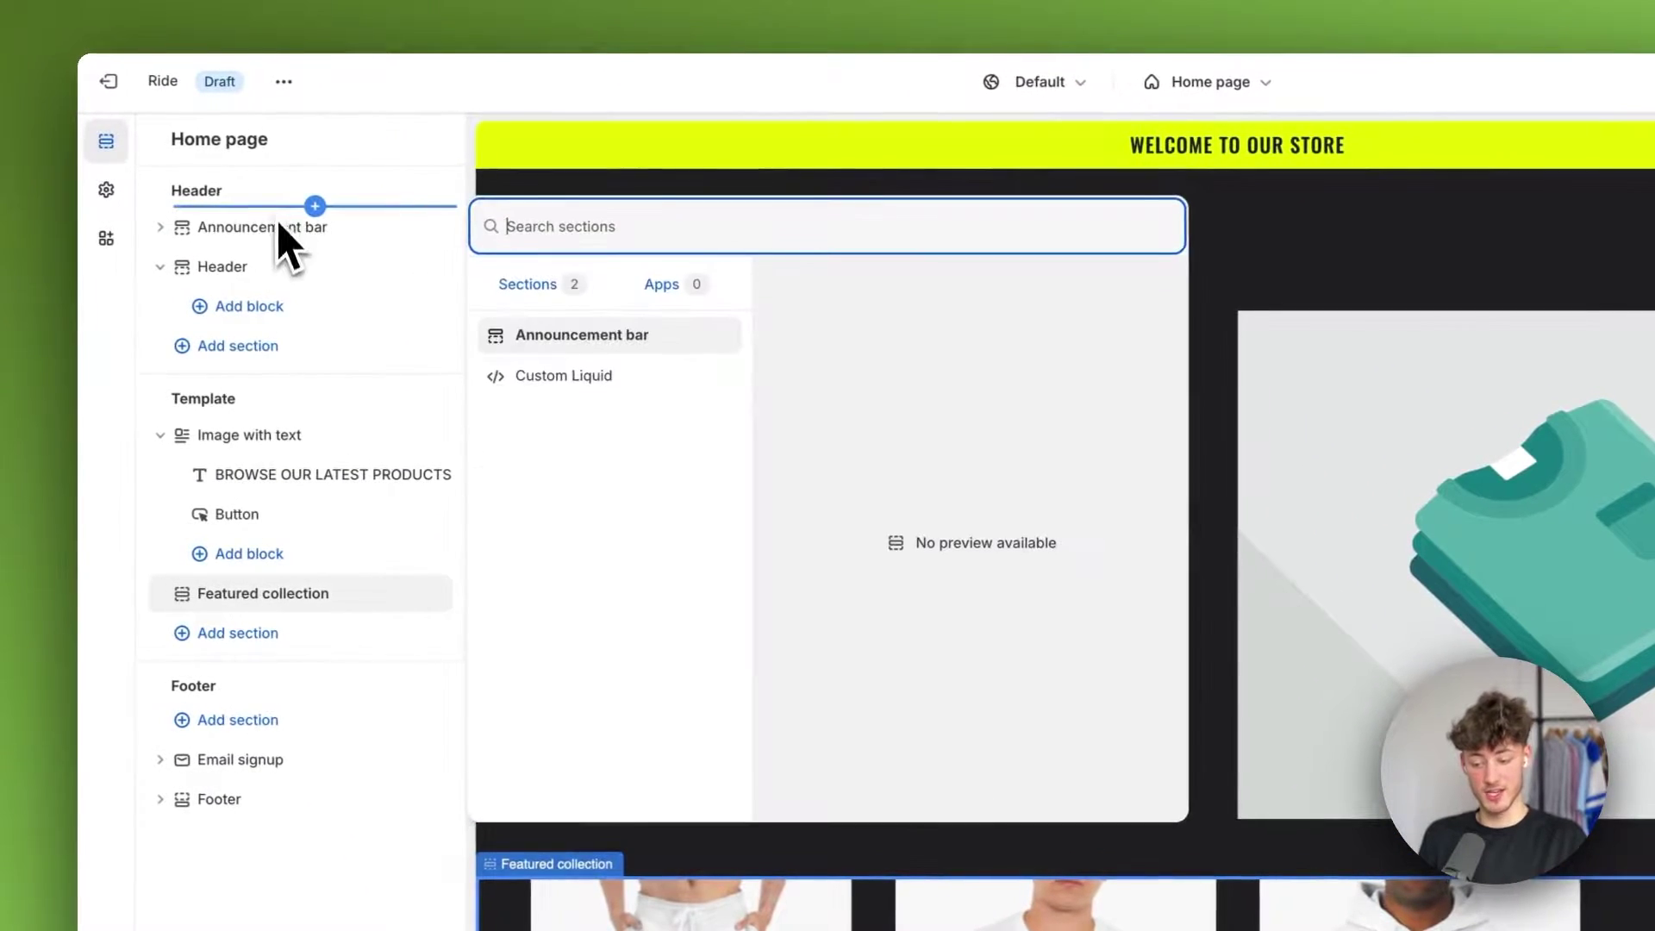
key(Escape)
click(275, 228)
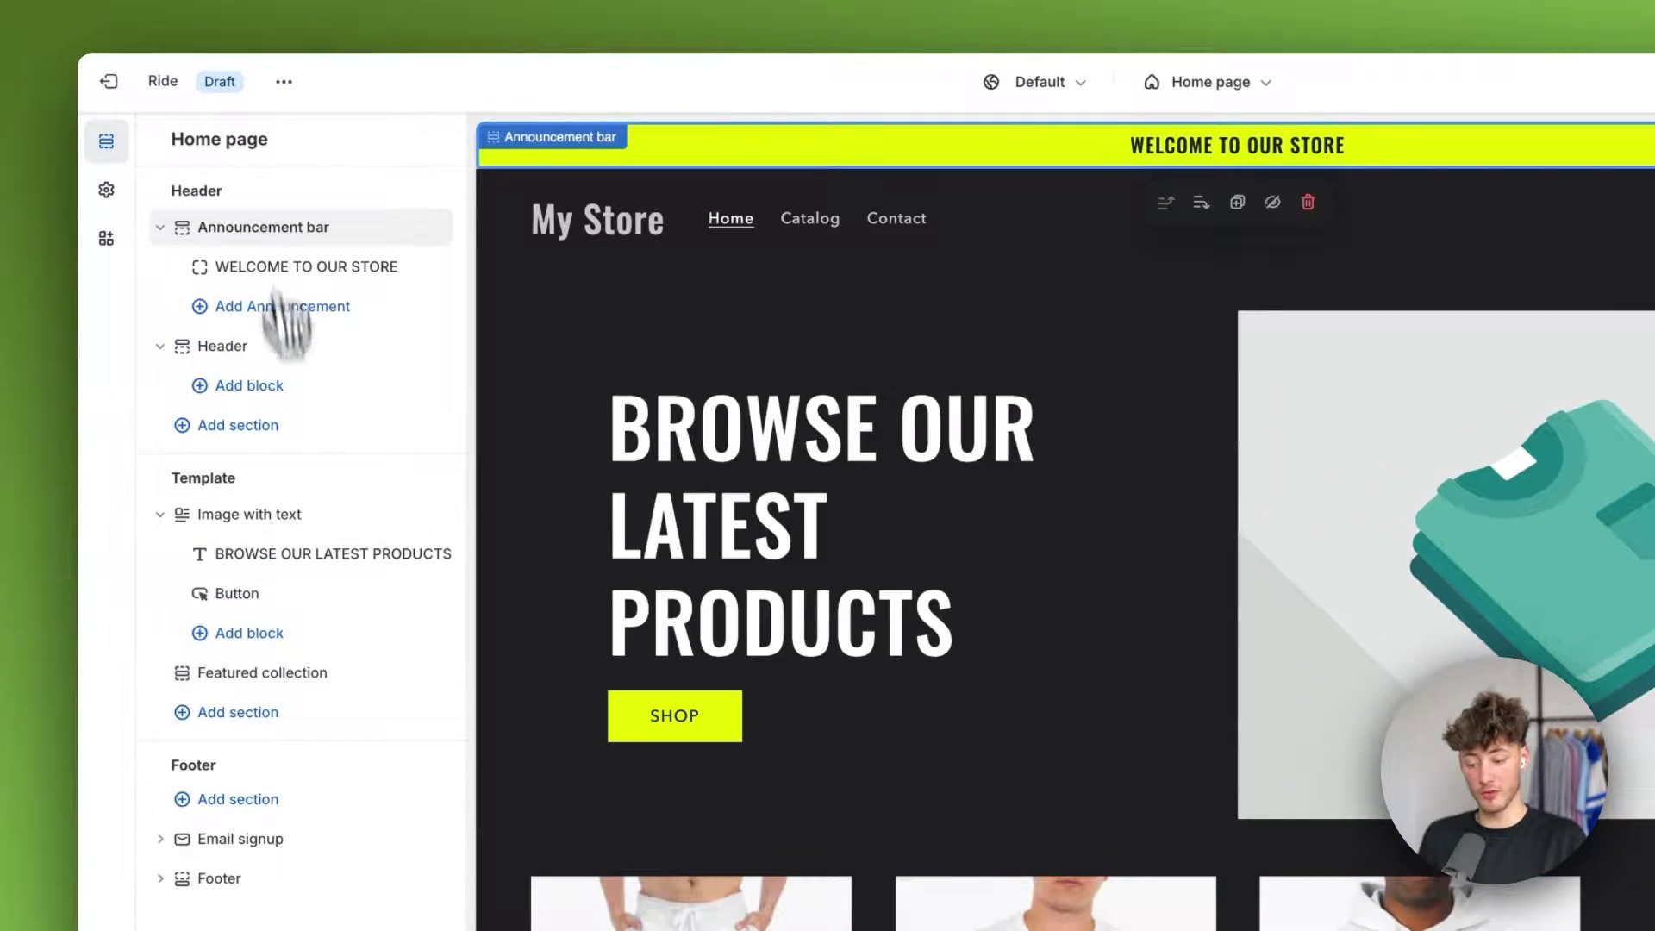
click(317, 572)
click(285, 556)
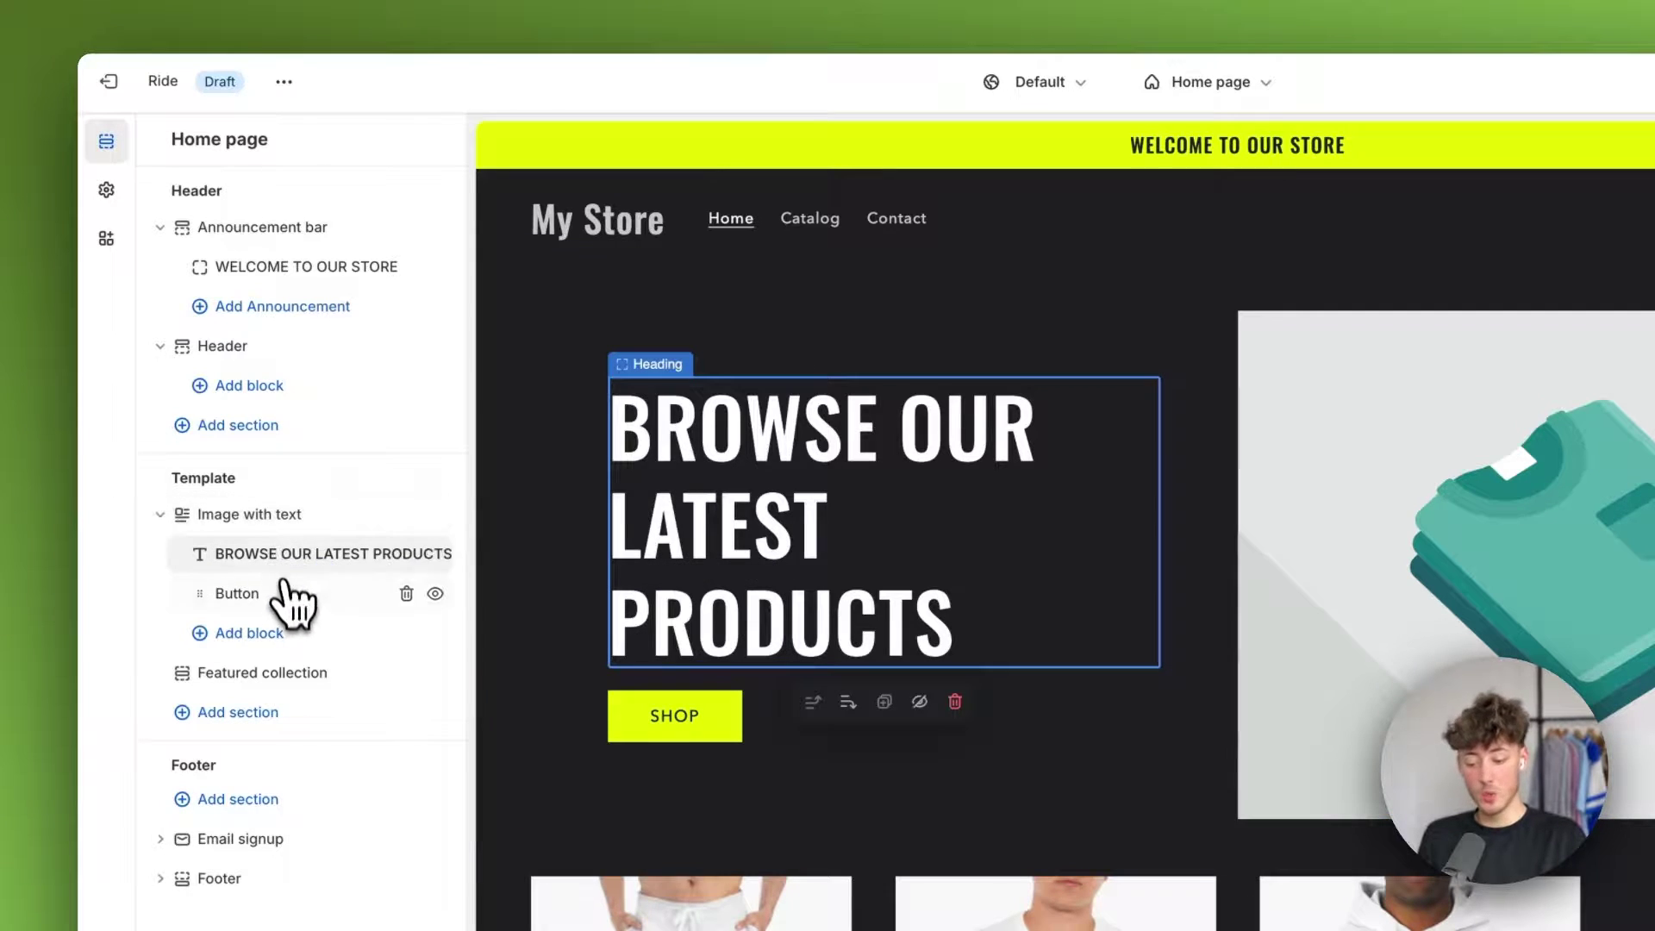
click(285, 594)
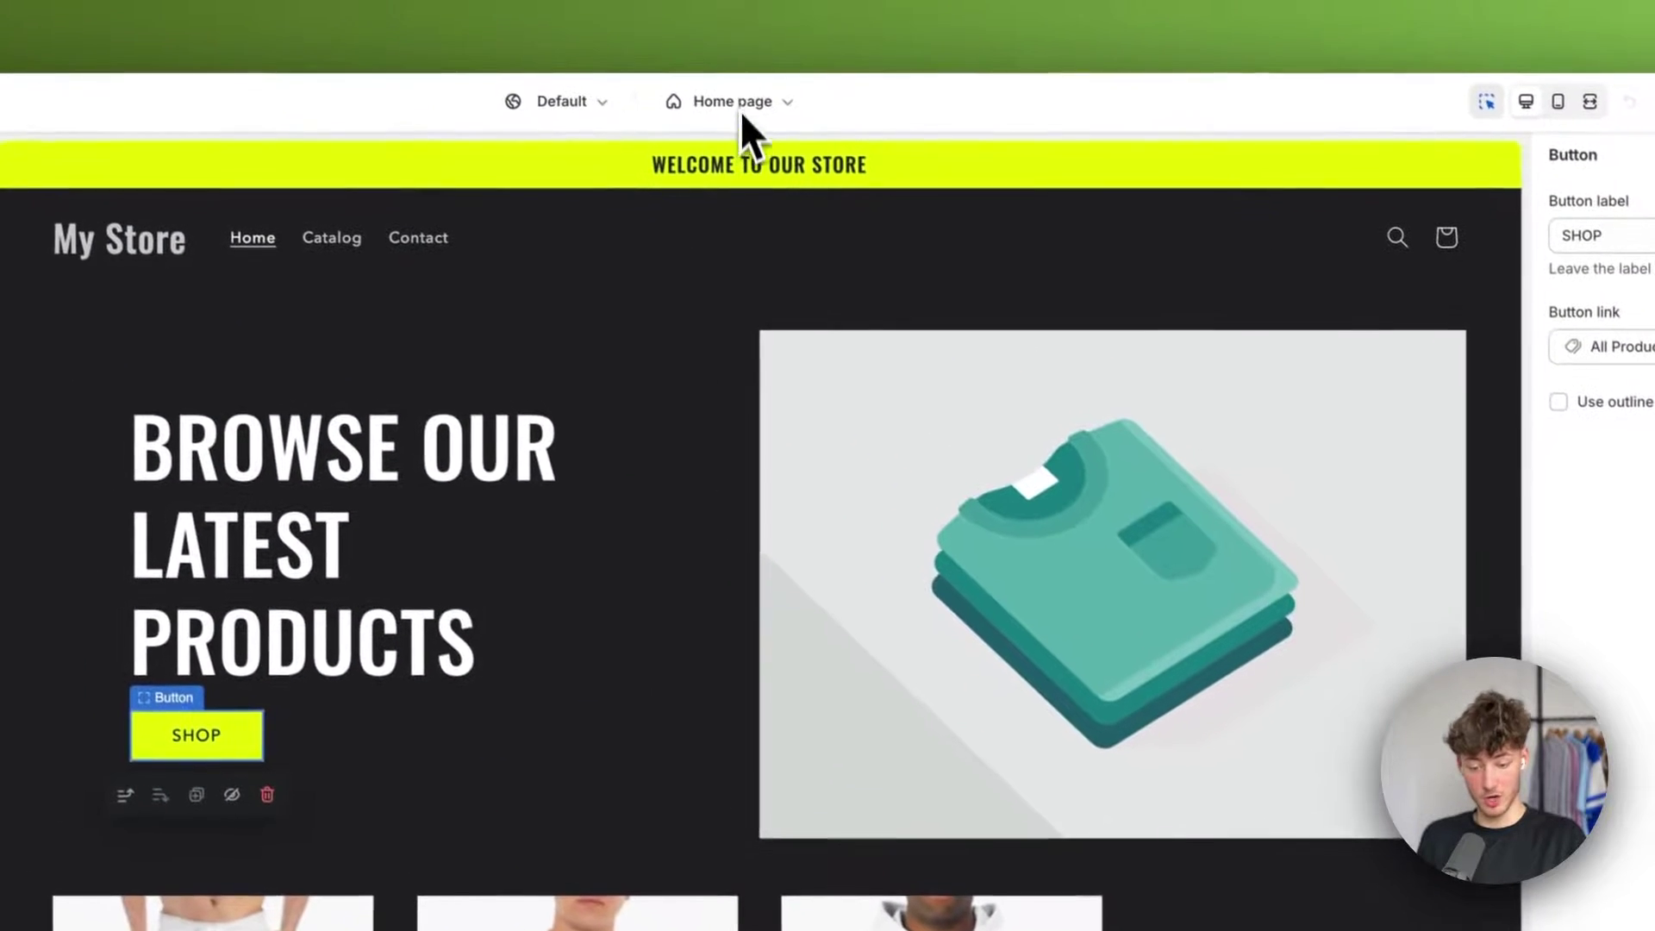
- Switch the theme editor to the Default product template
click(787, 101)
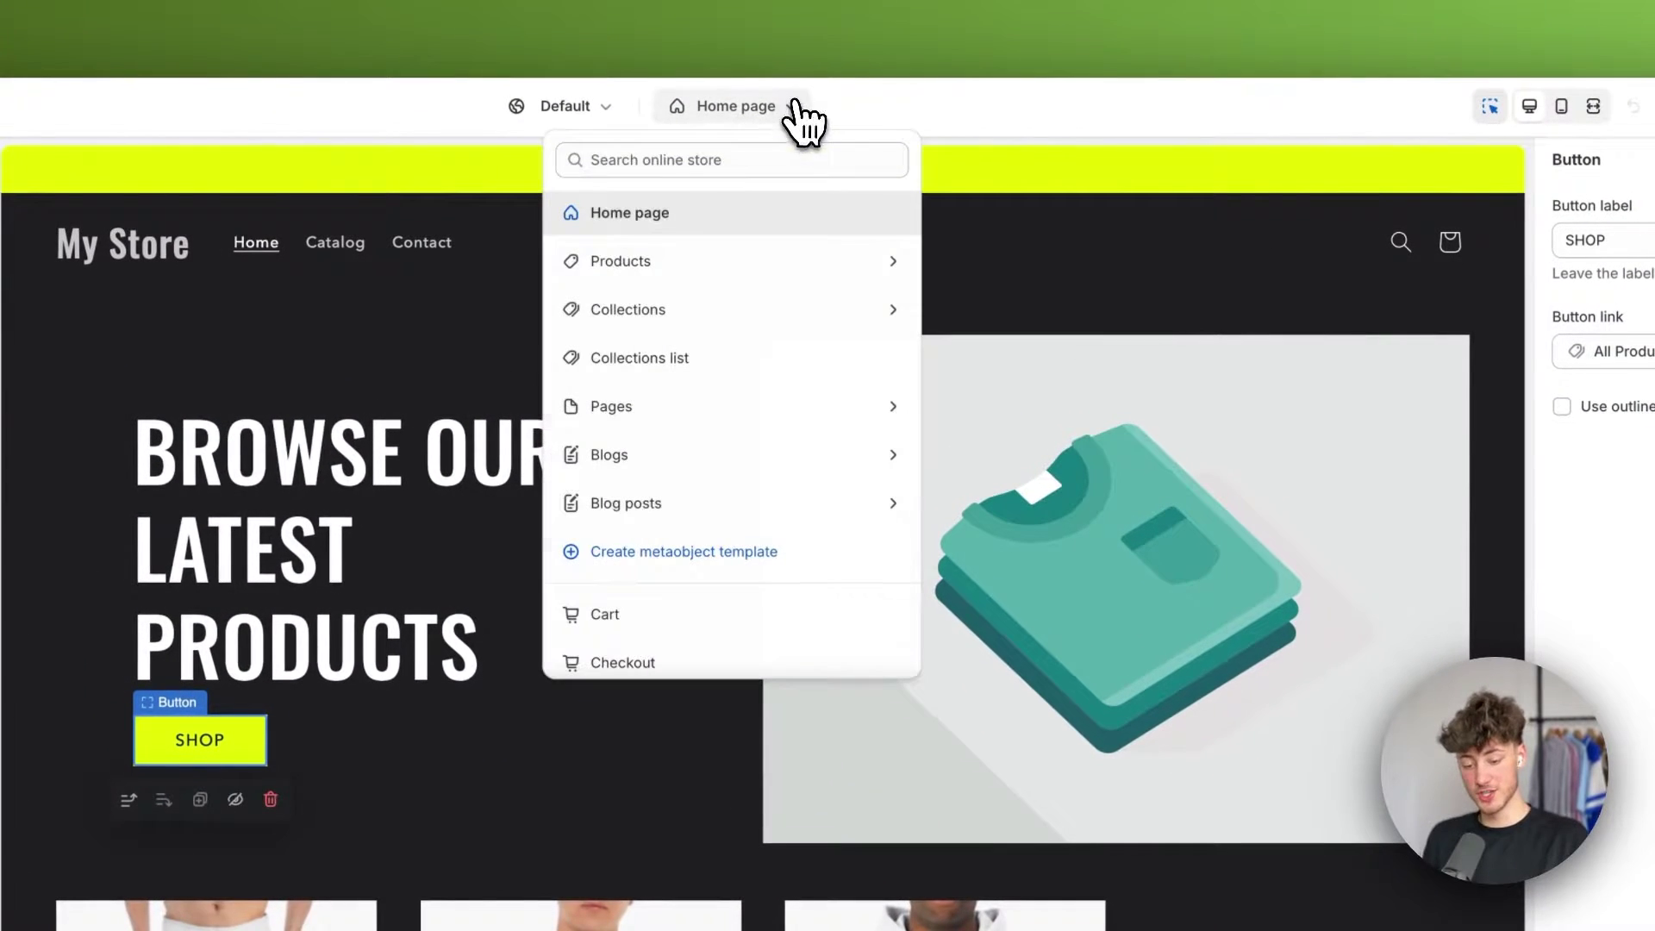
click(801, 262)
click(750, 285)
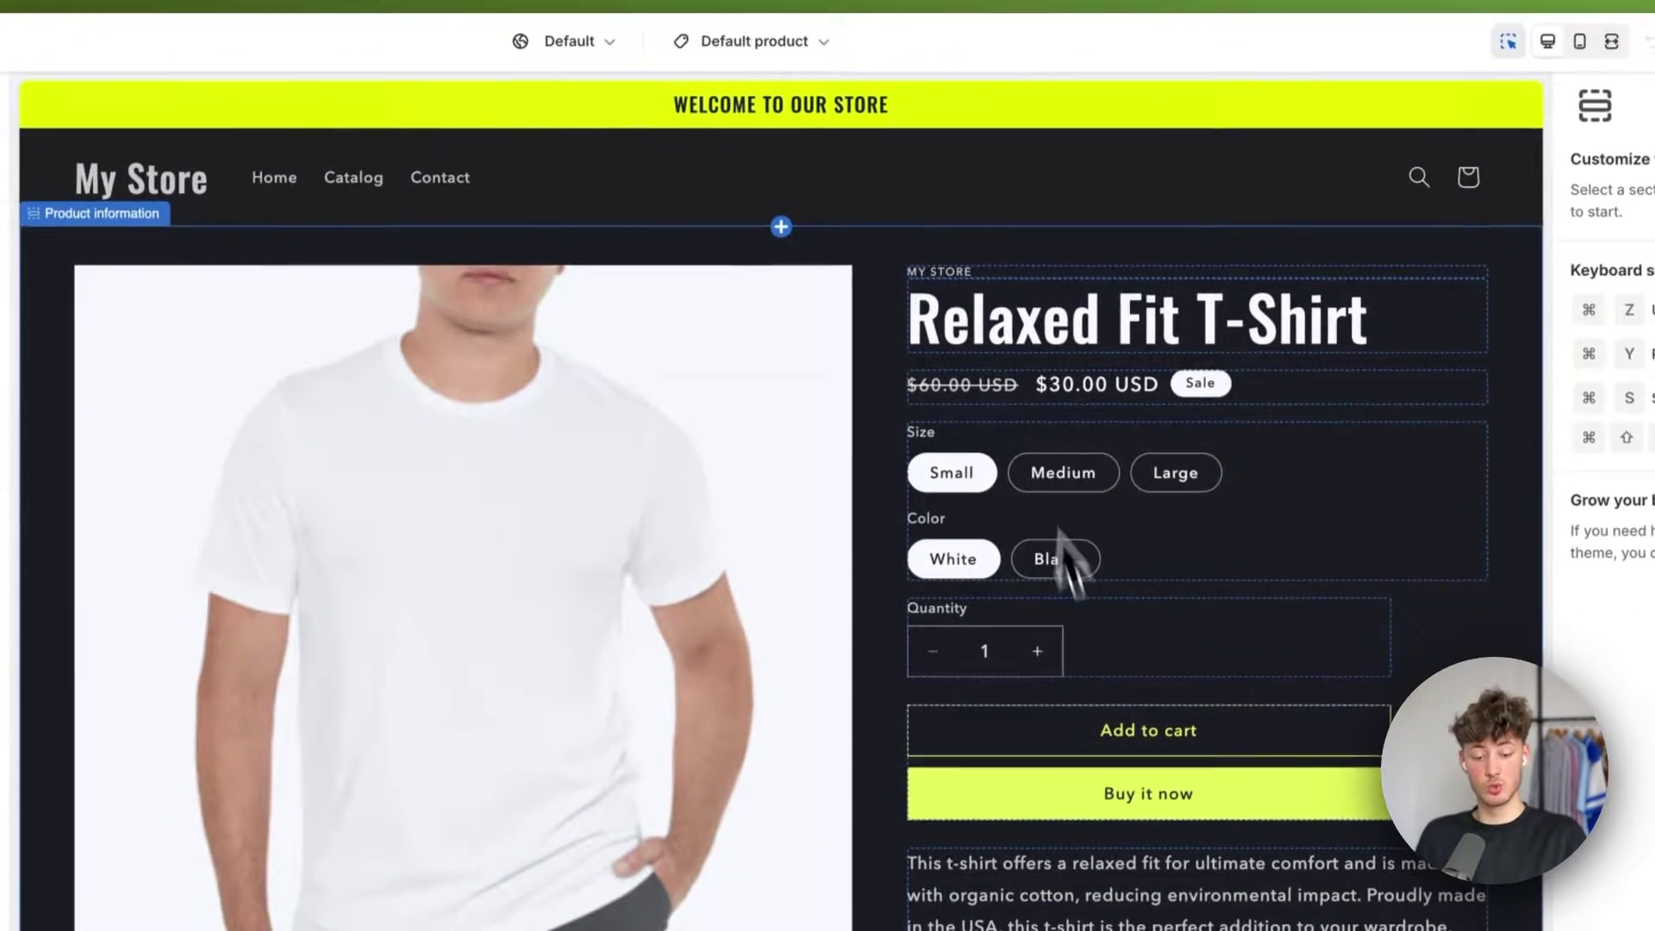
- Look through the product page and inspect its related products section and description block
scroll(1164, 487, down, 10)
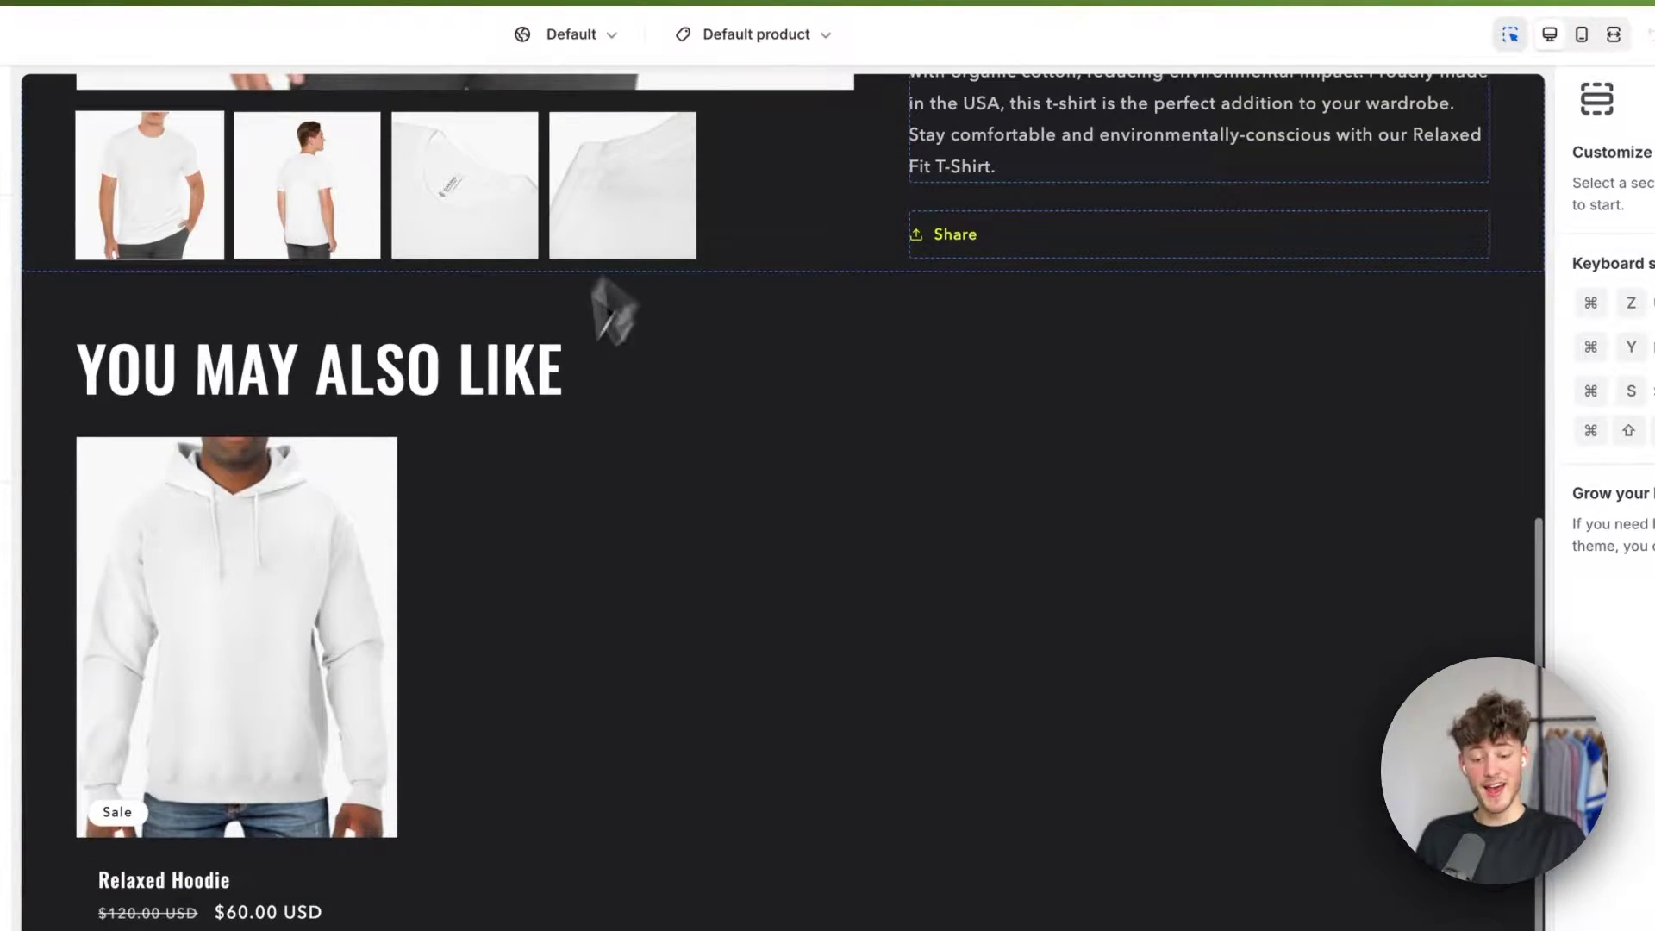
click(886, 388)
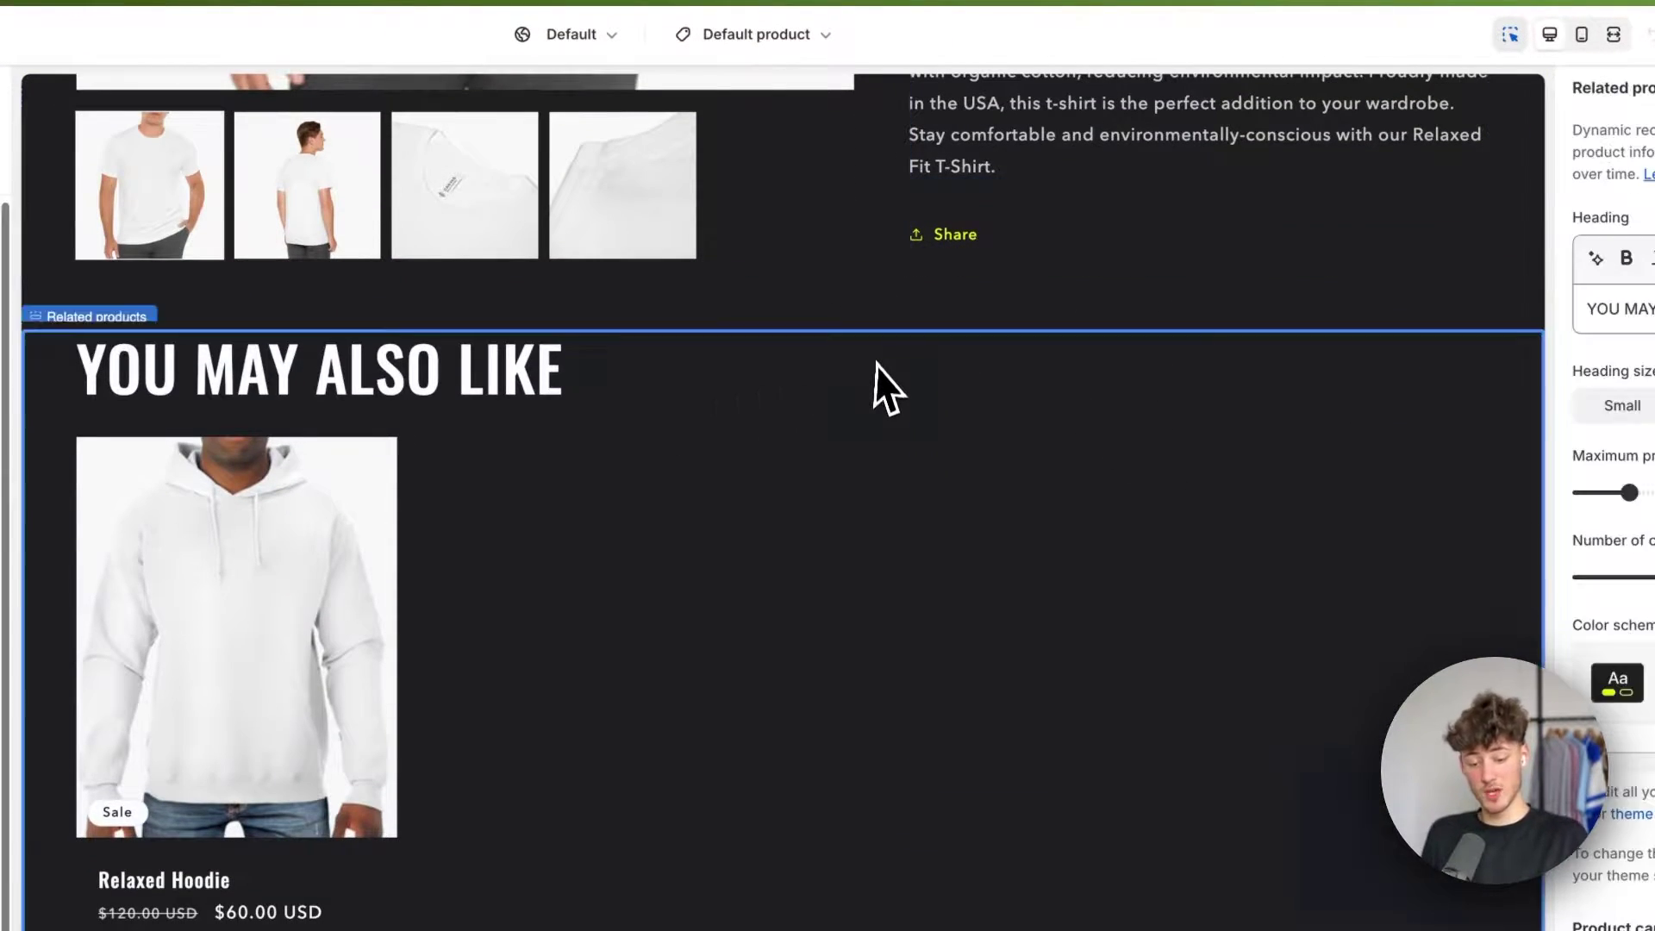
scroll(886, 388, up, 4)
click(1164, 396)
scroll(1177, 397, up, 5)
scroll(738, 528, up, 2)
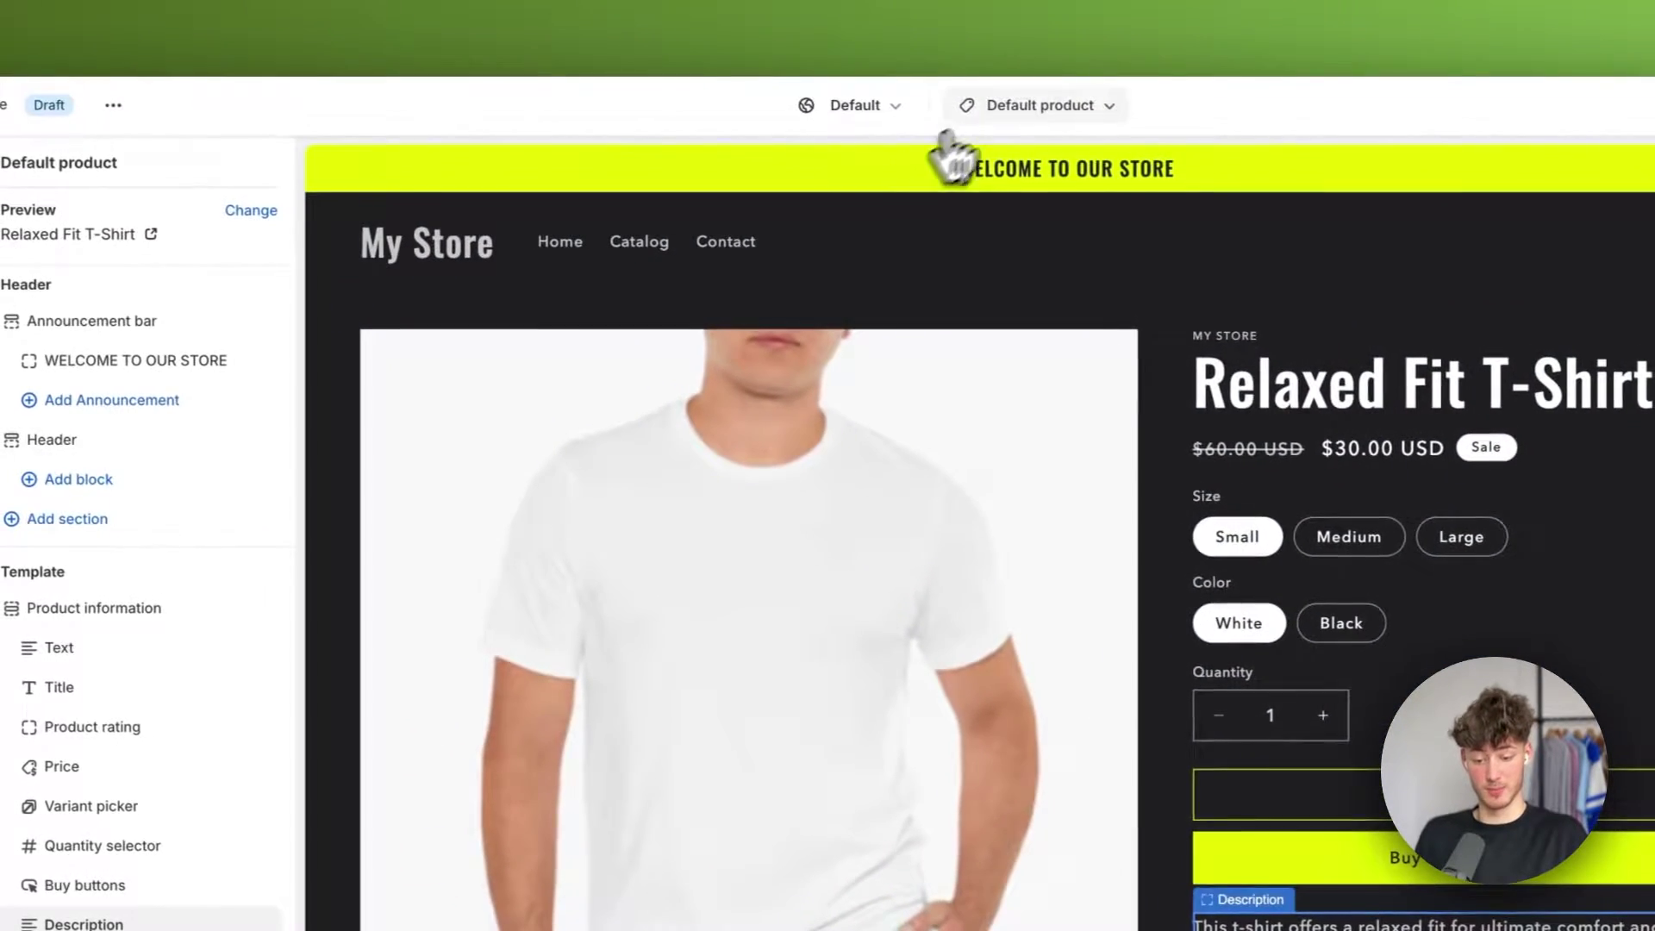
- Return the theme editor from the product template to the Home page
click(1017, 108)
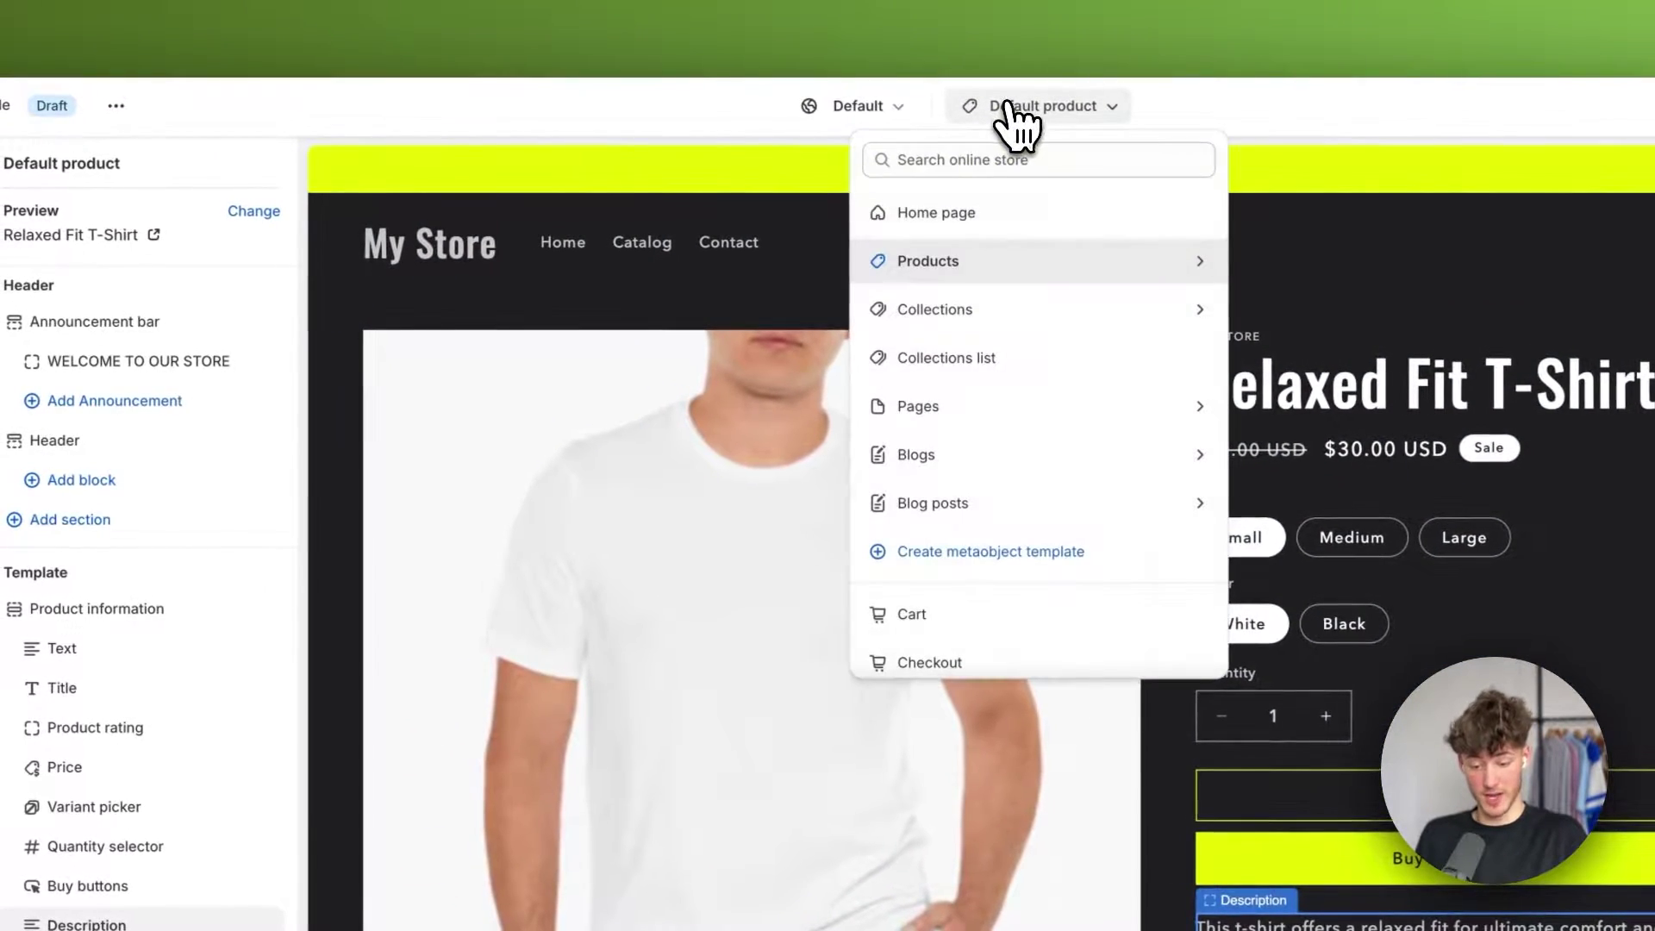
click(897, 105)
click(1090, 110)
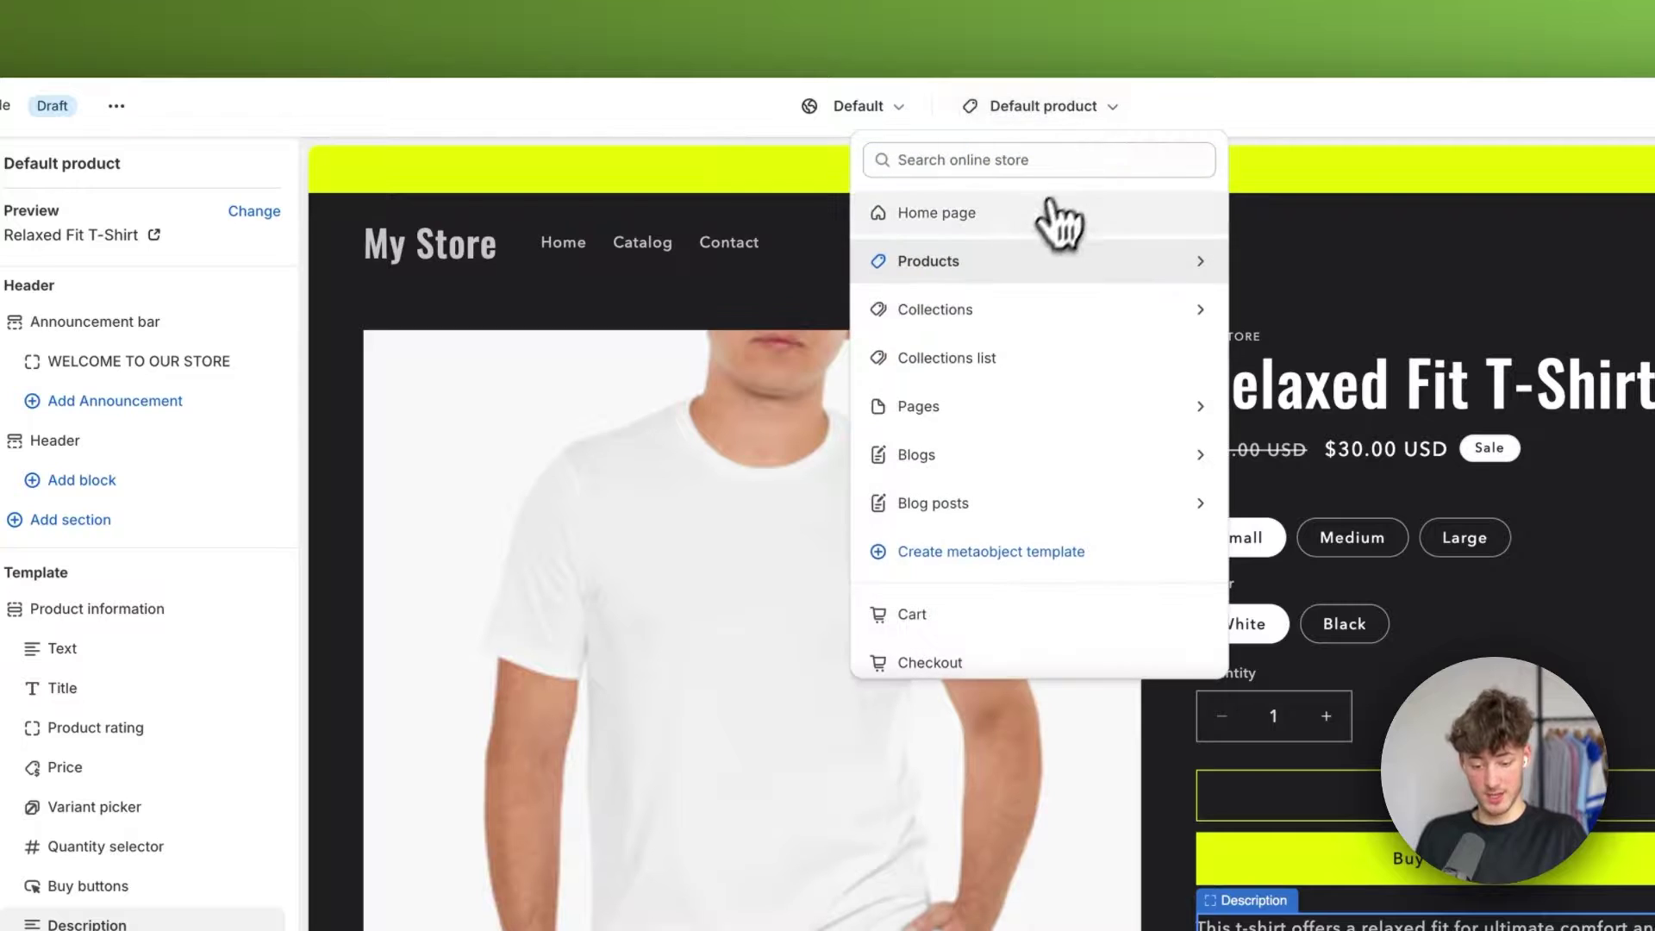
click(1055, 214)
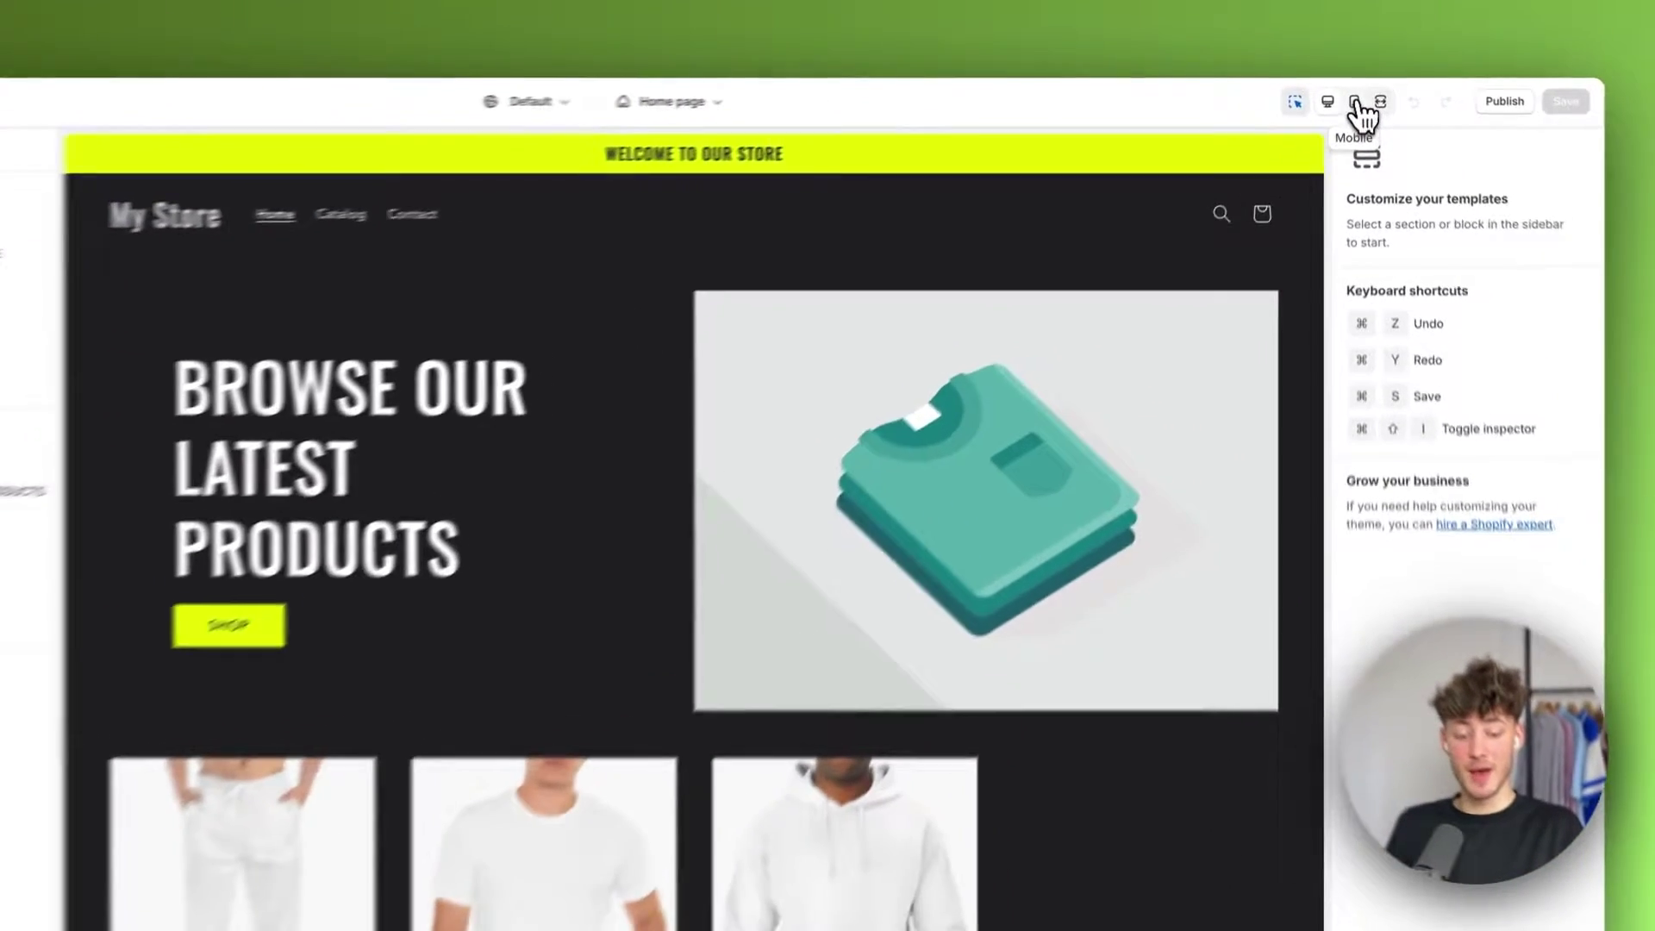
- Compare the home page's mobile and desktop previews, finishing in the desktop view
click(1360, 96)
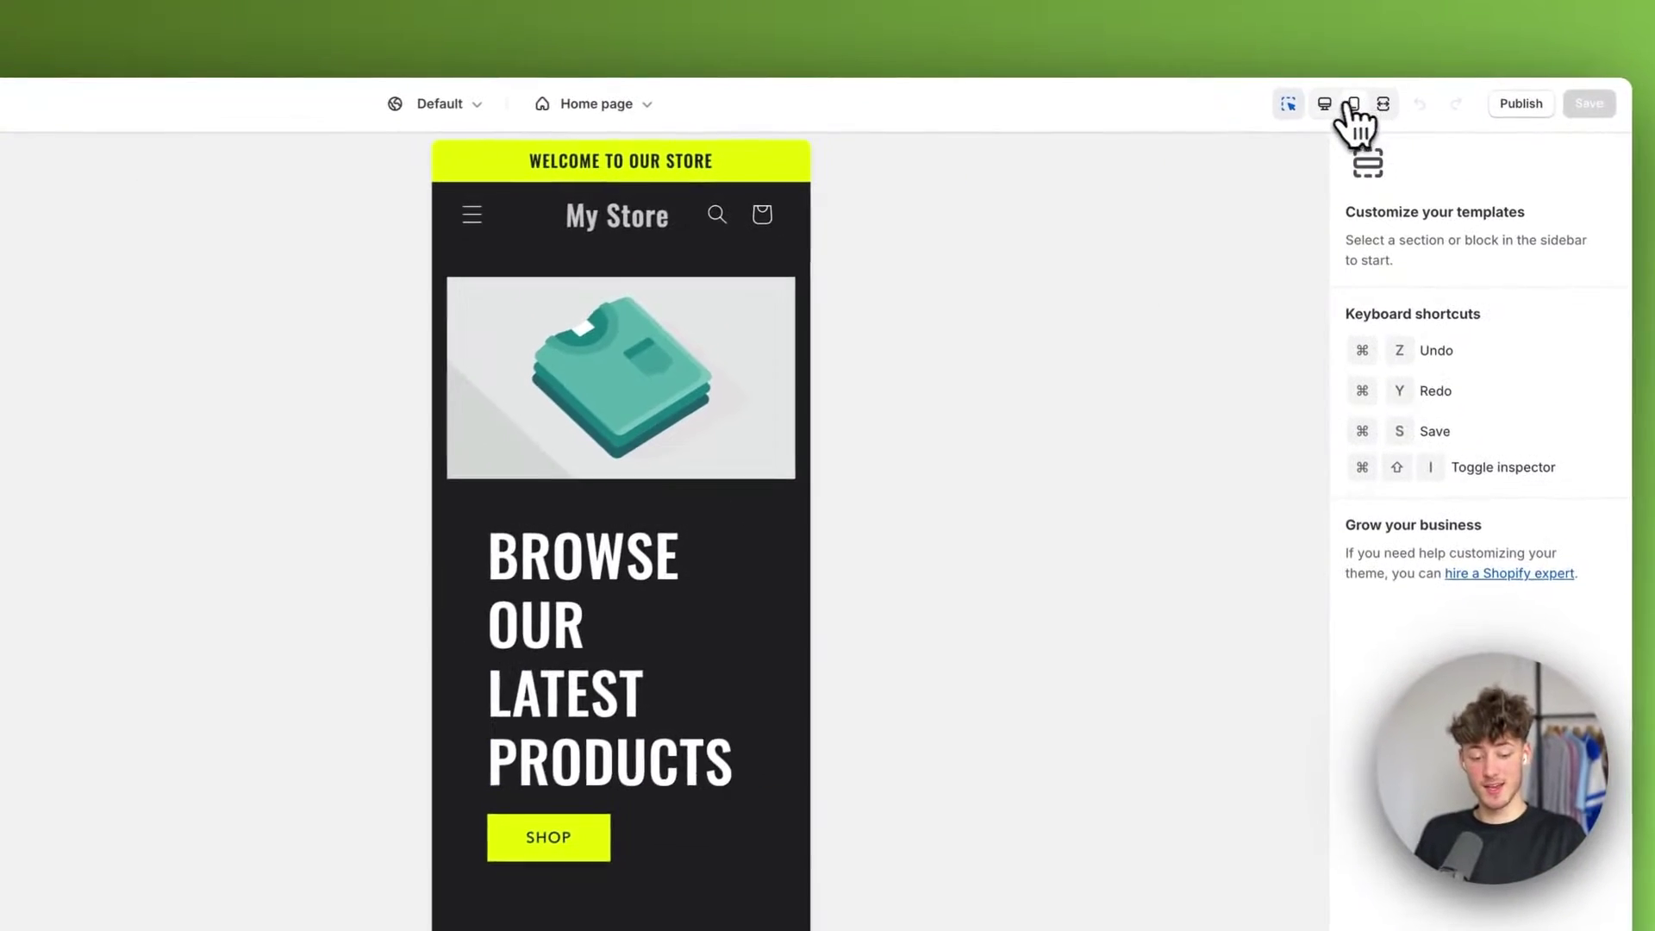
click(1335, 96)
click(1359, 96)
click(1328, 107)
click(1354, 105)
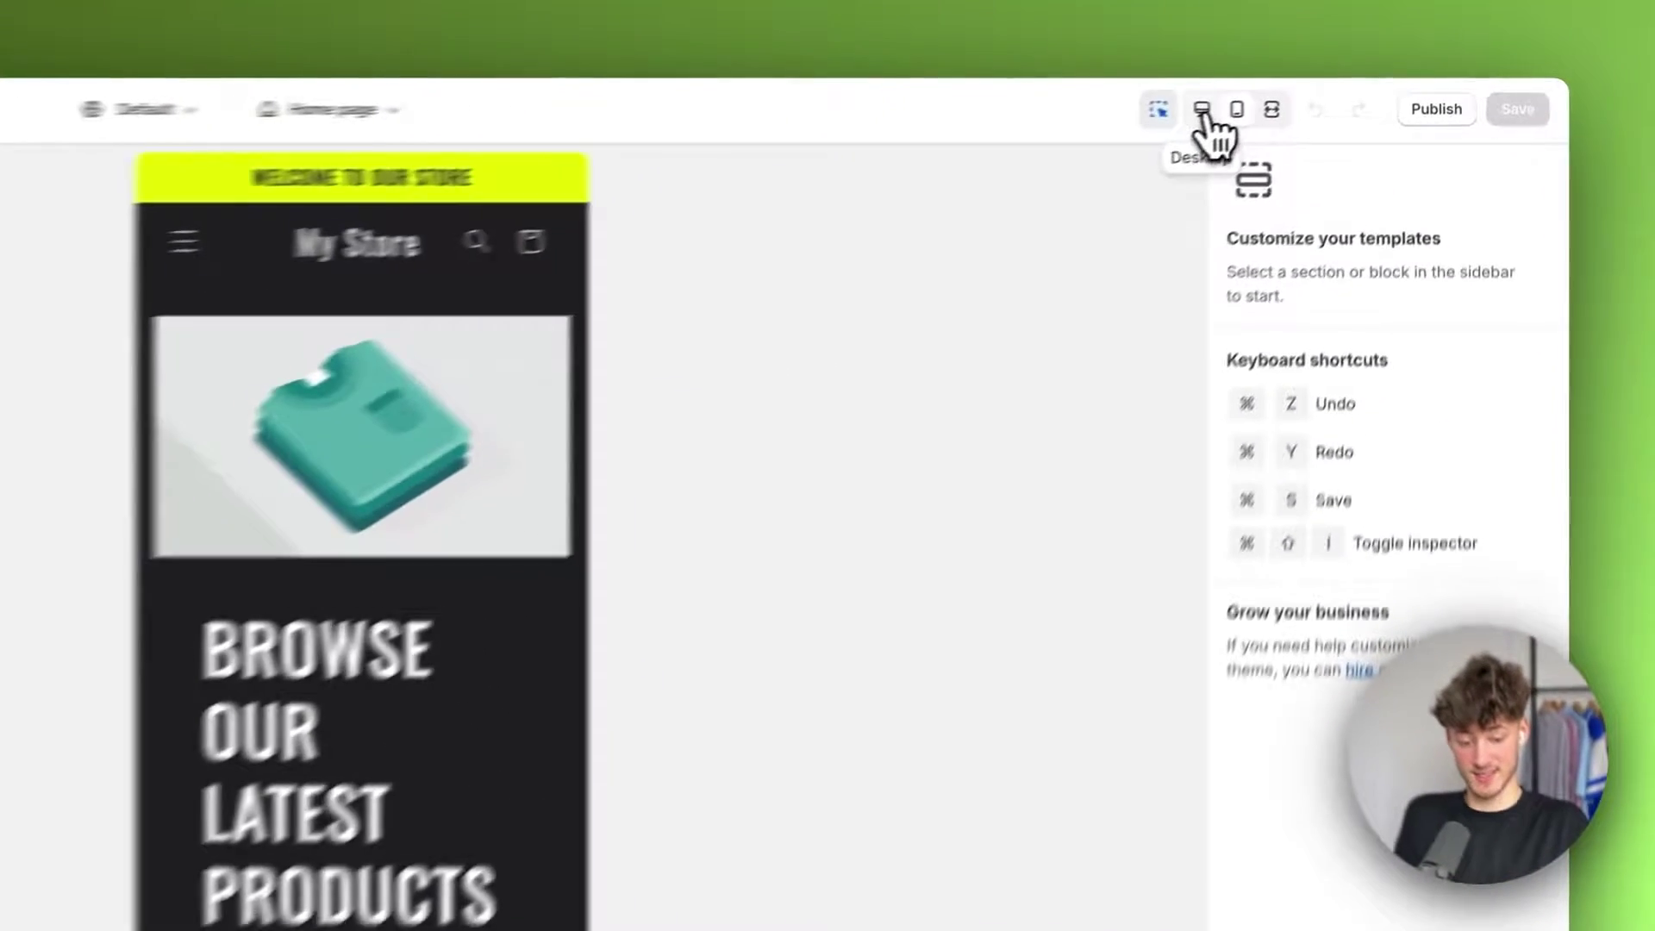
click(1335, 95)
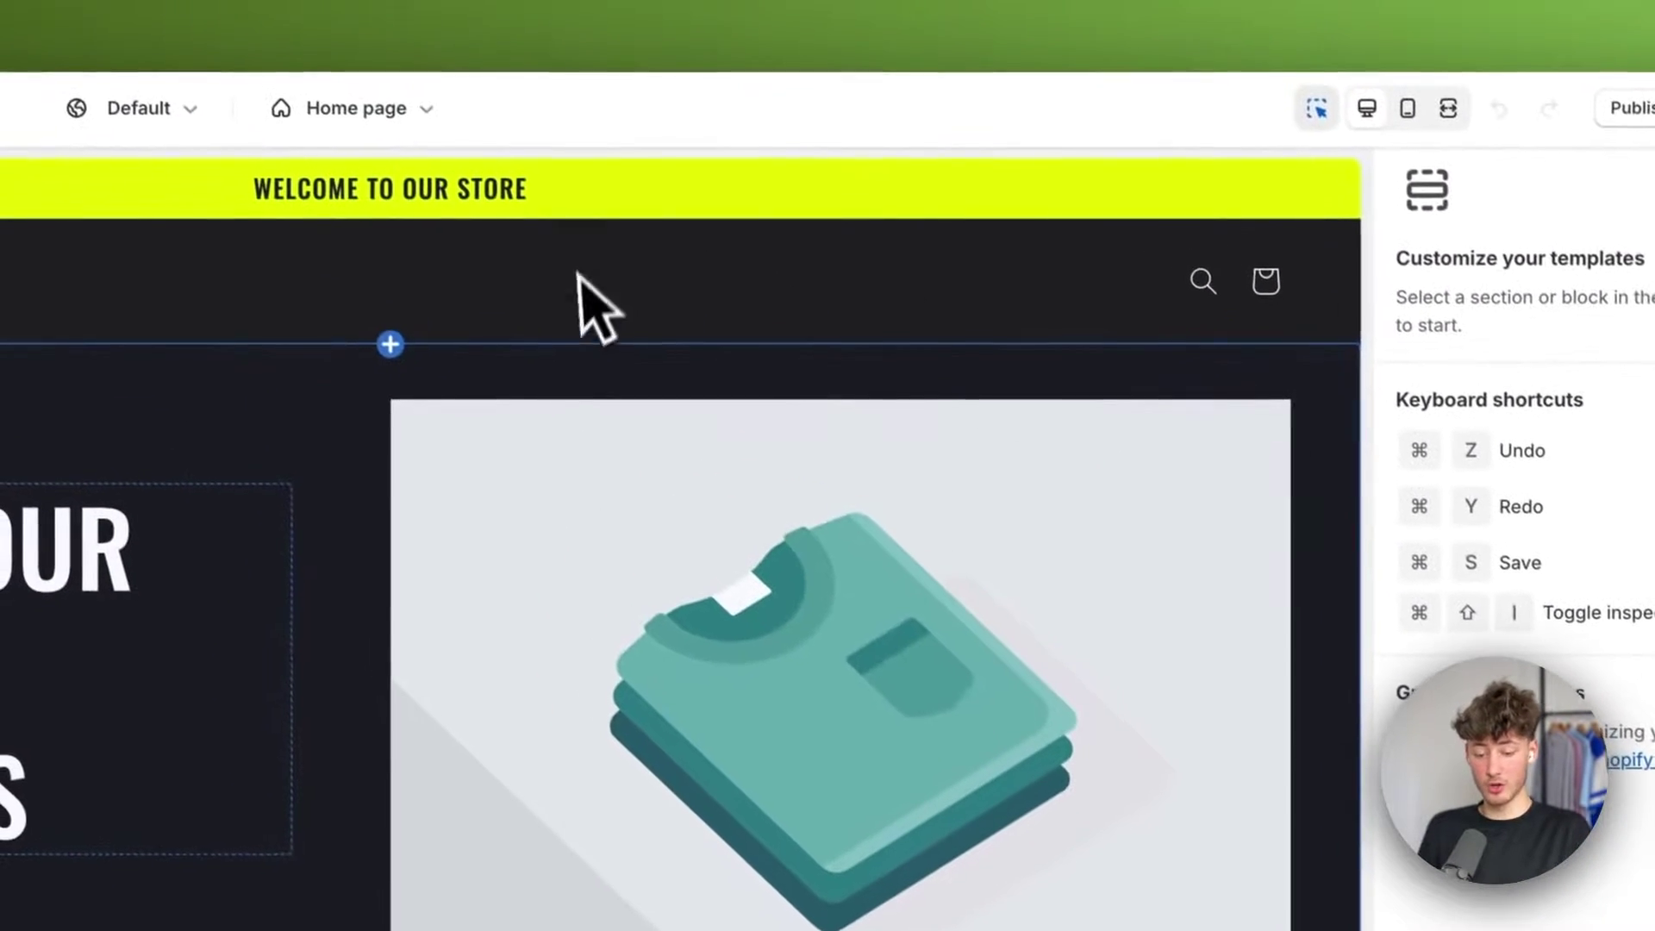
- Replace the announcement bar's text with "-20% OFF ALL ORDERS UNTIL WEDNSDAY"
click(608, 217)
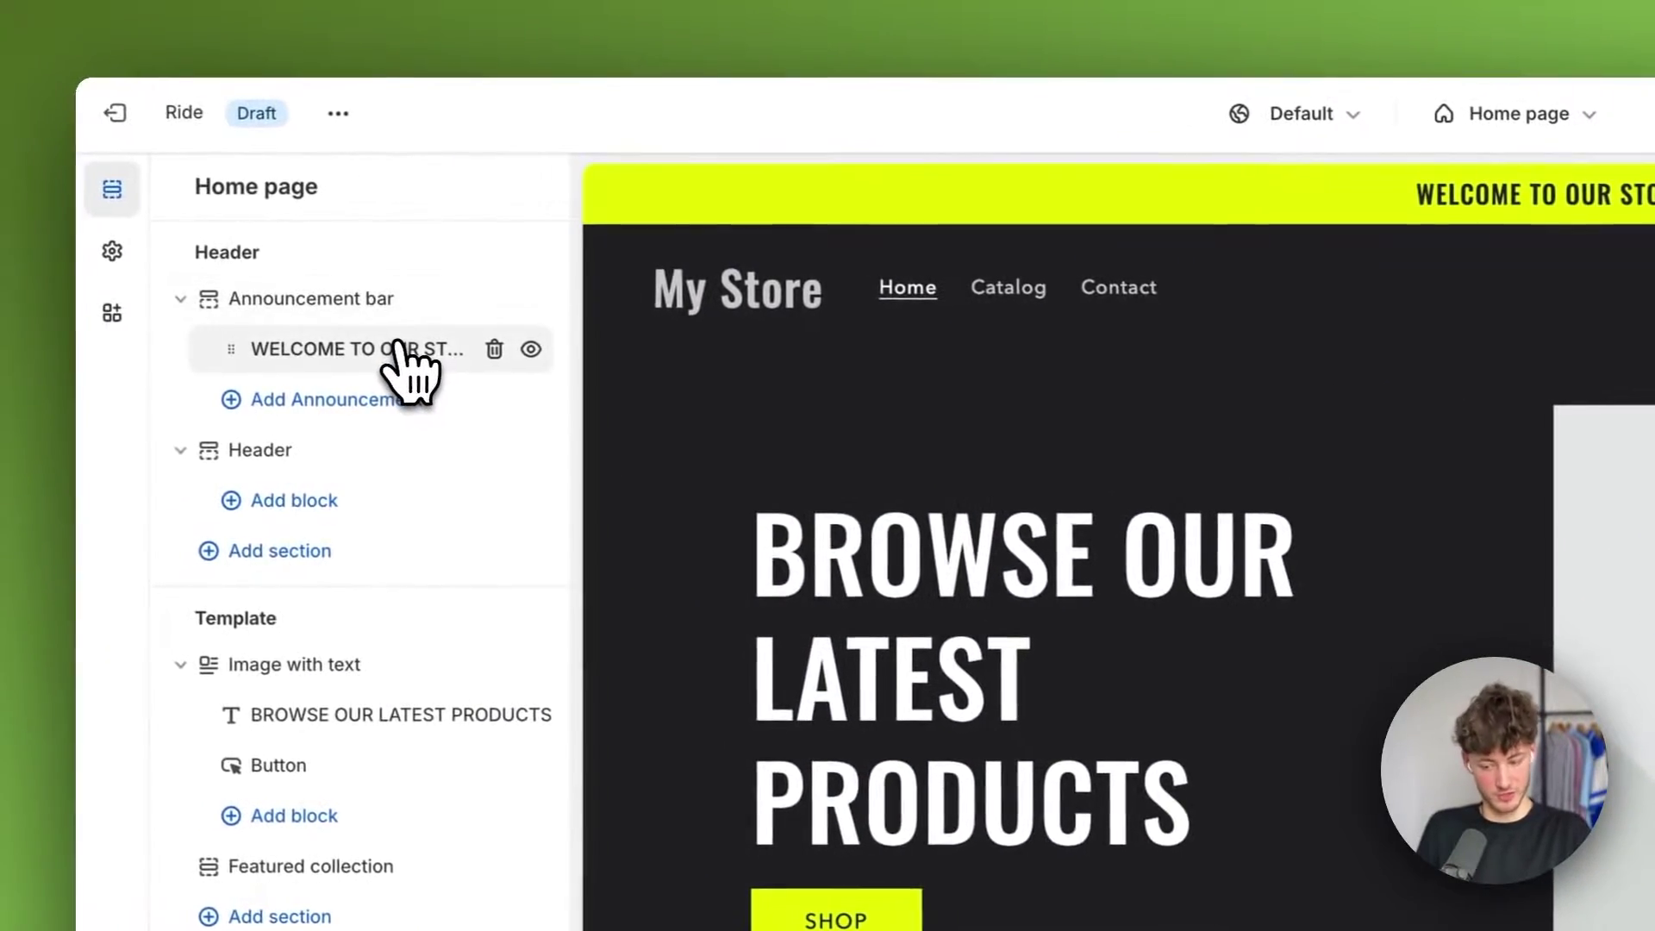
click(398, 349)
triple_click(1463, 280)
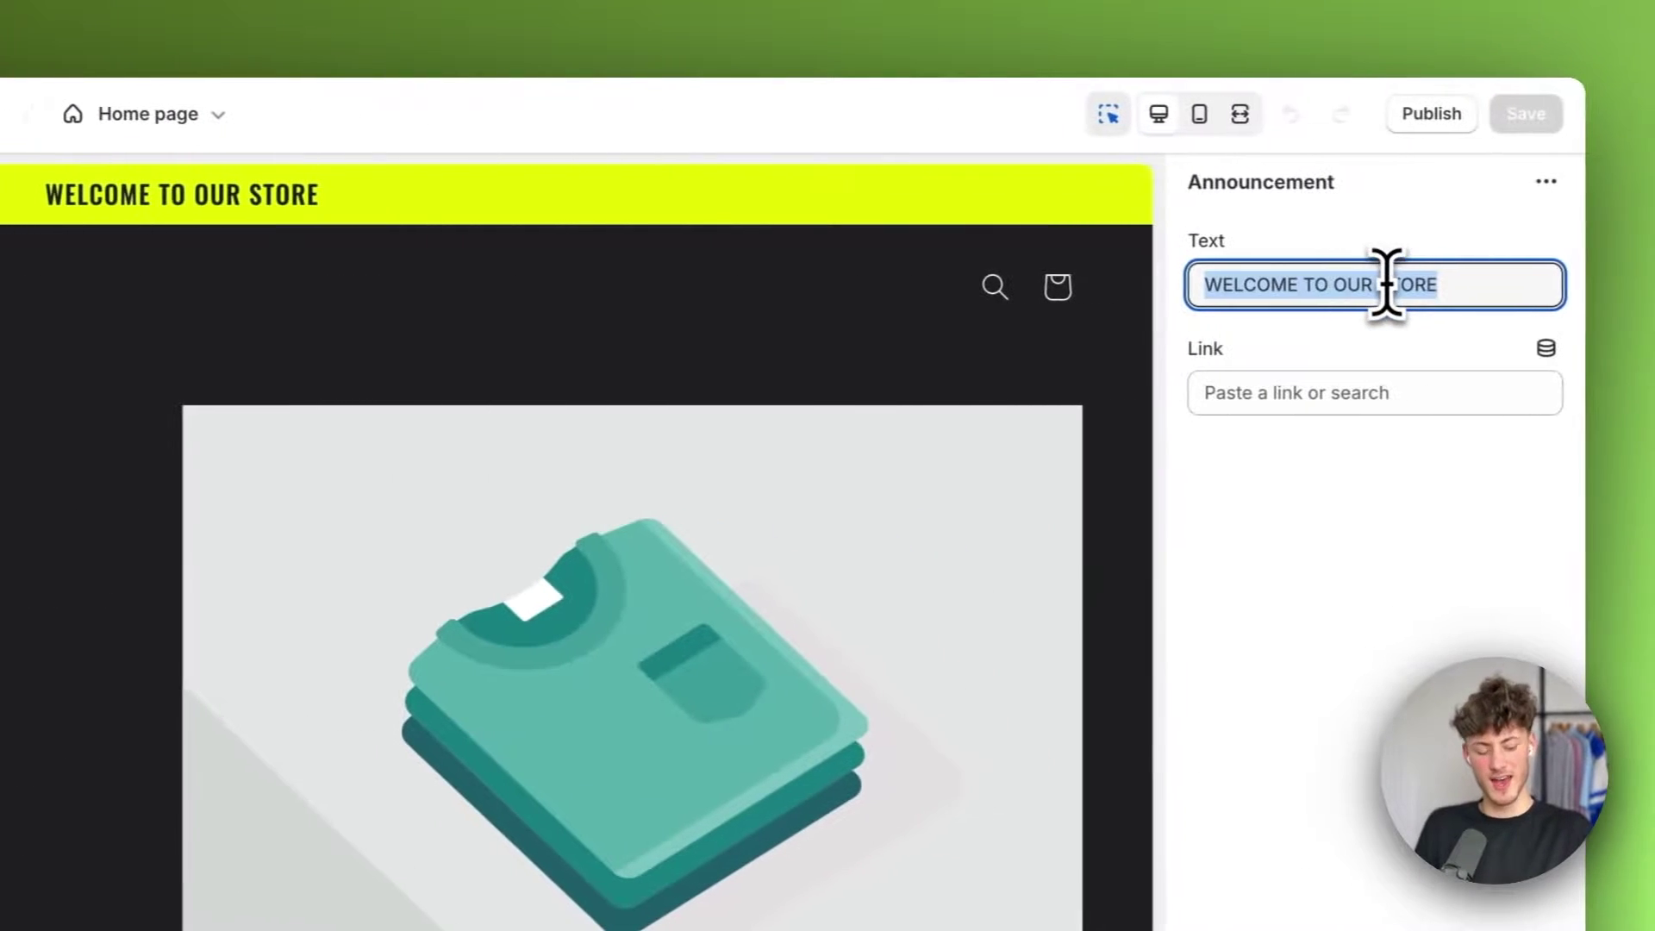
text(-20)
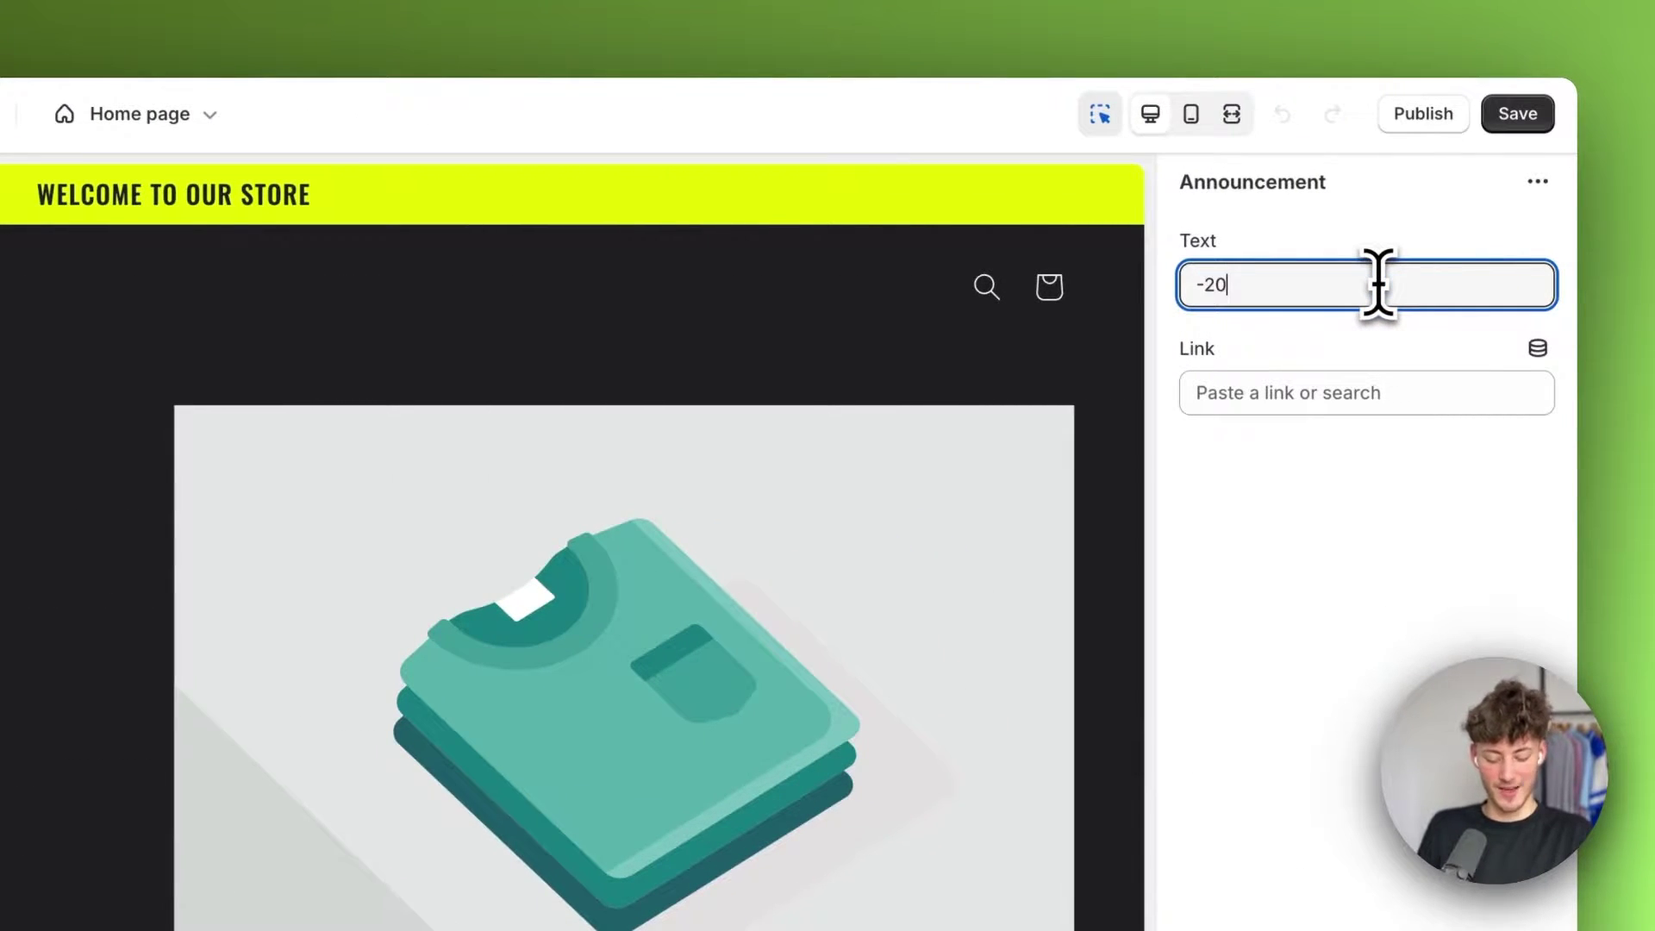
text(% OFF ALL OR)
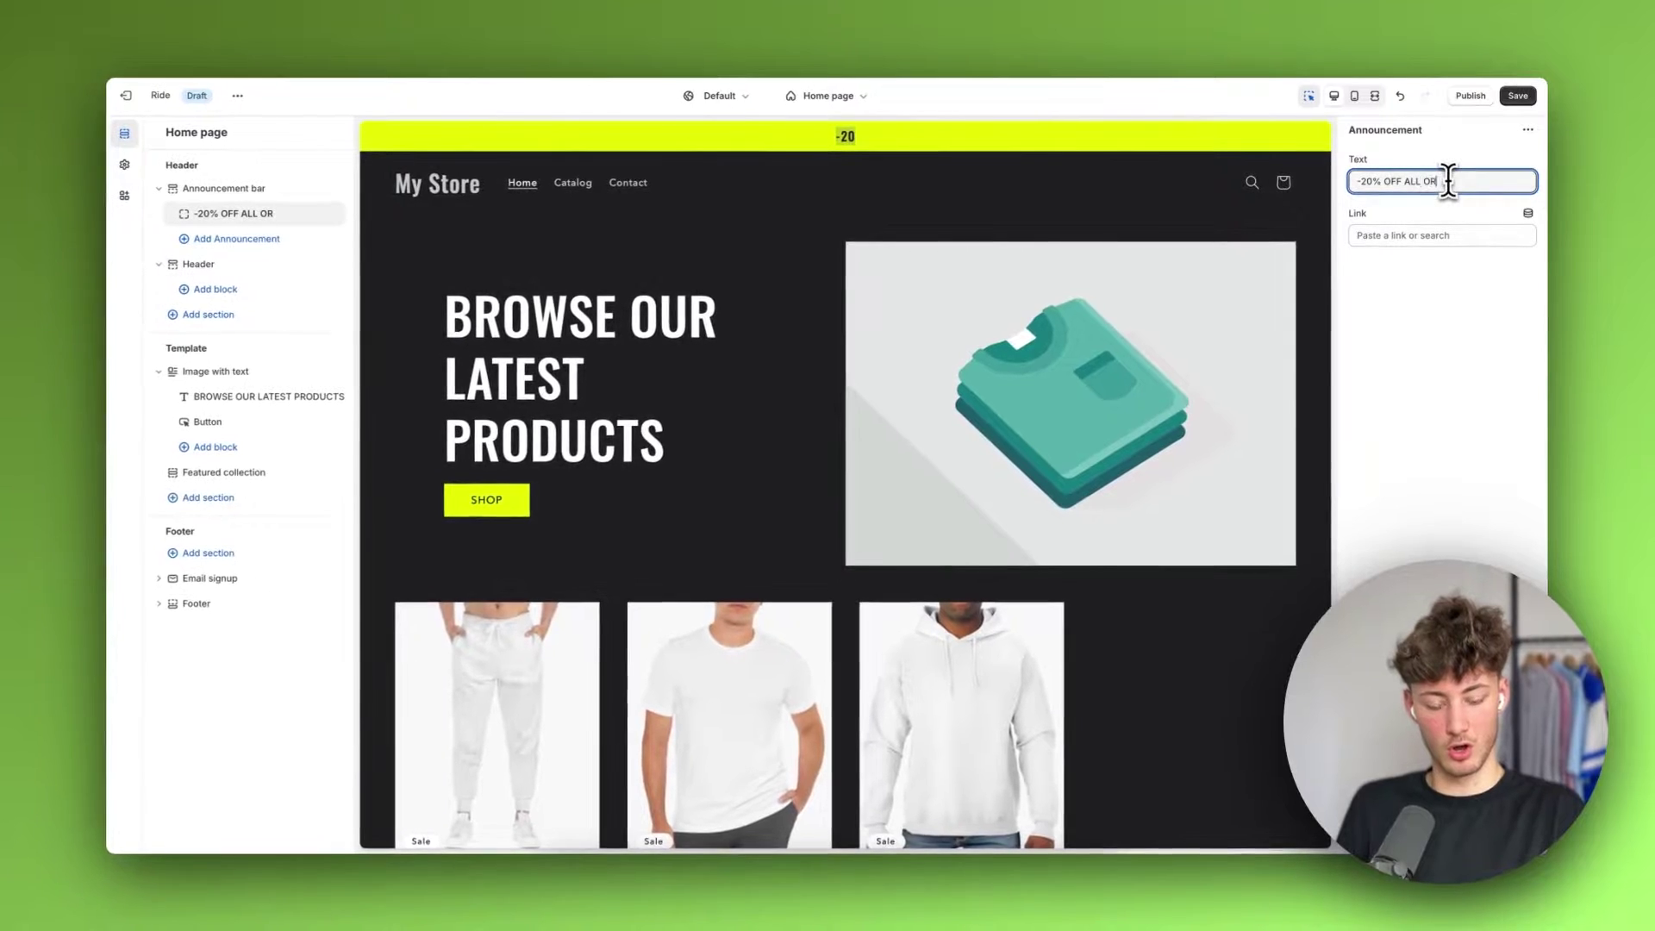
text(DERS UNTIL WEDNSDAY)
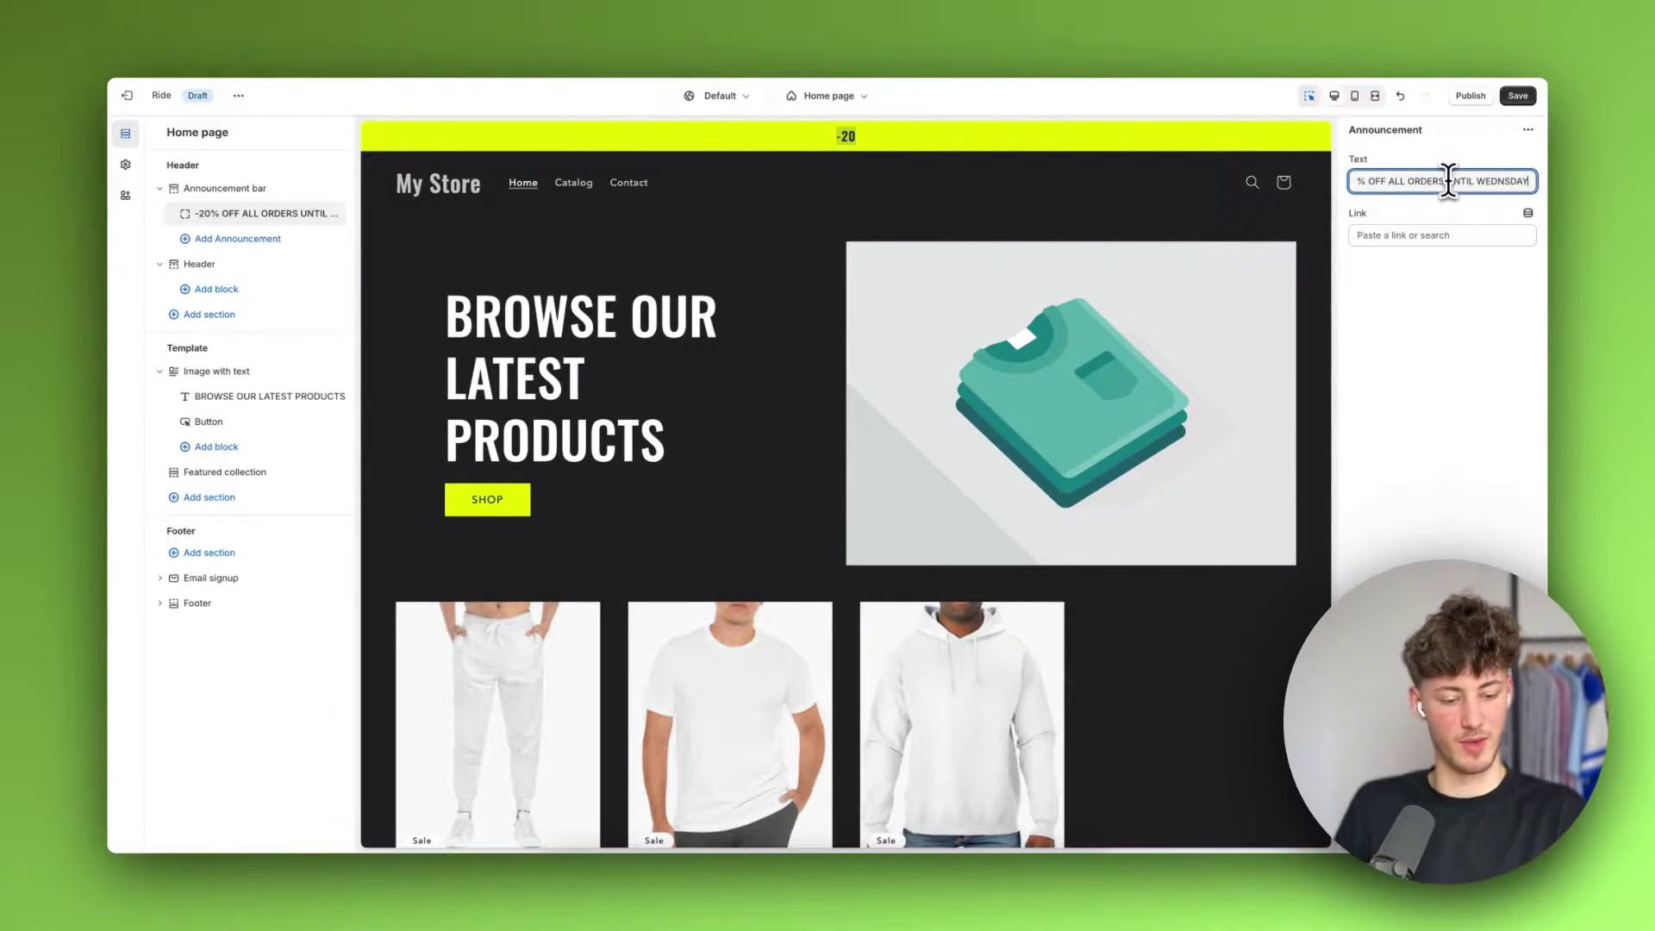
- Insert an extra announcement above the sale message in the announcement bar
click(1464, 281)
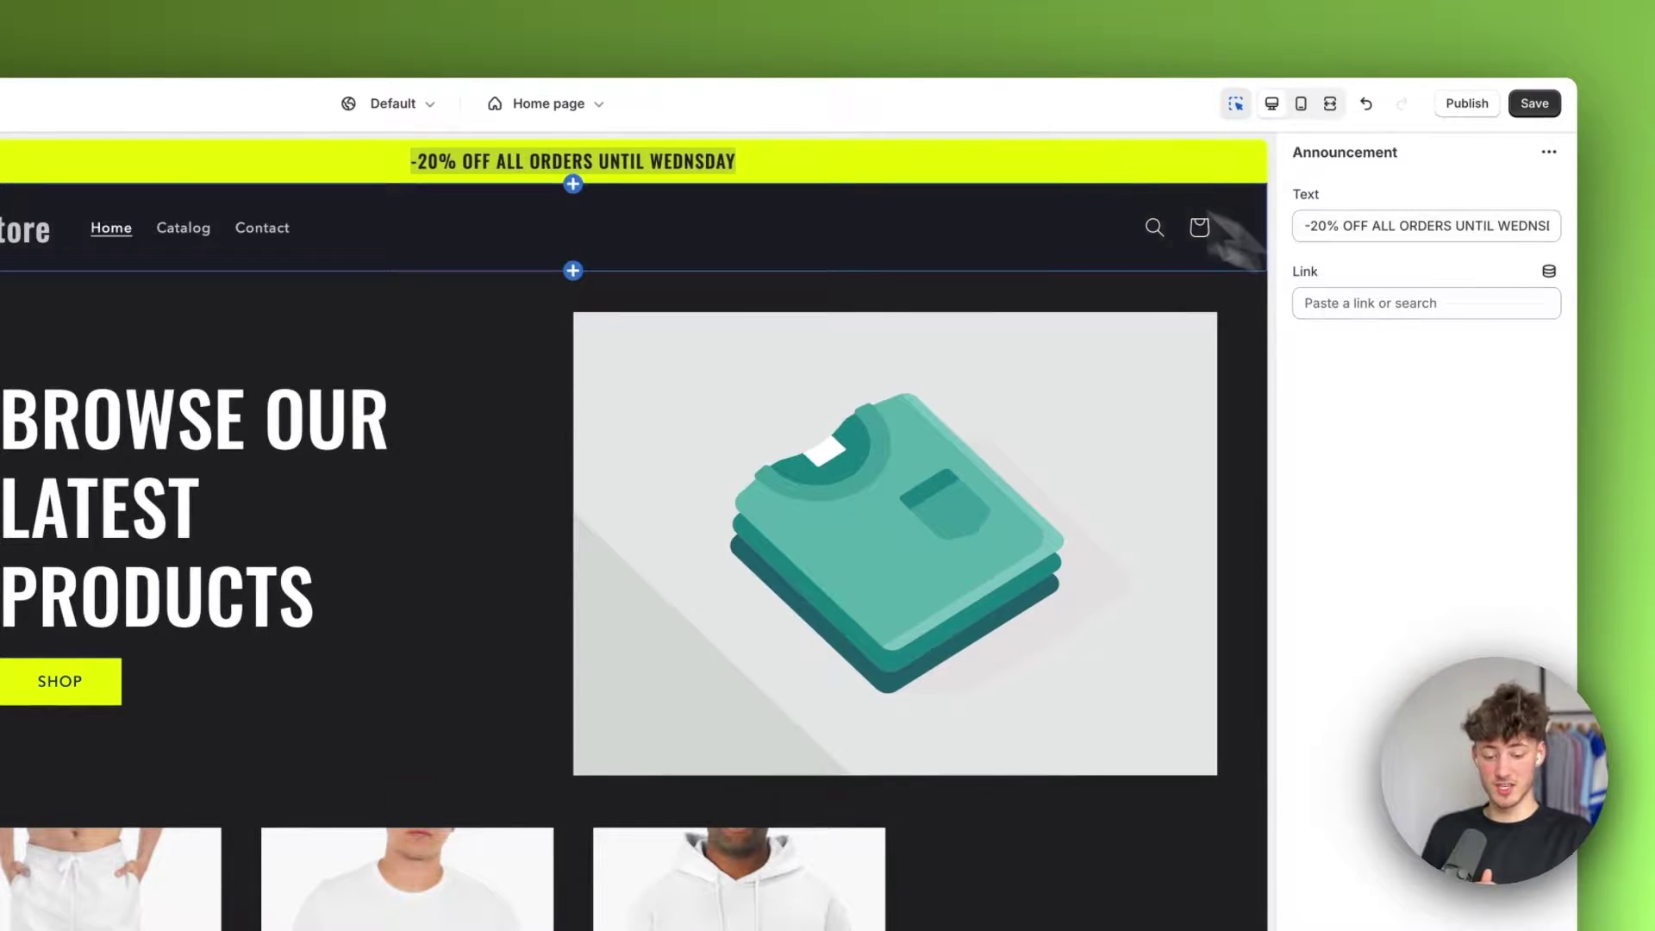
click(1017, 178)
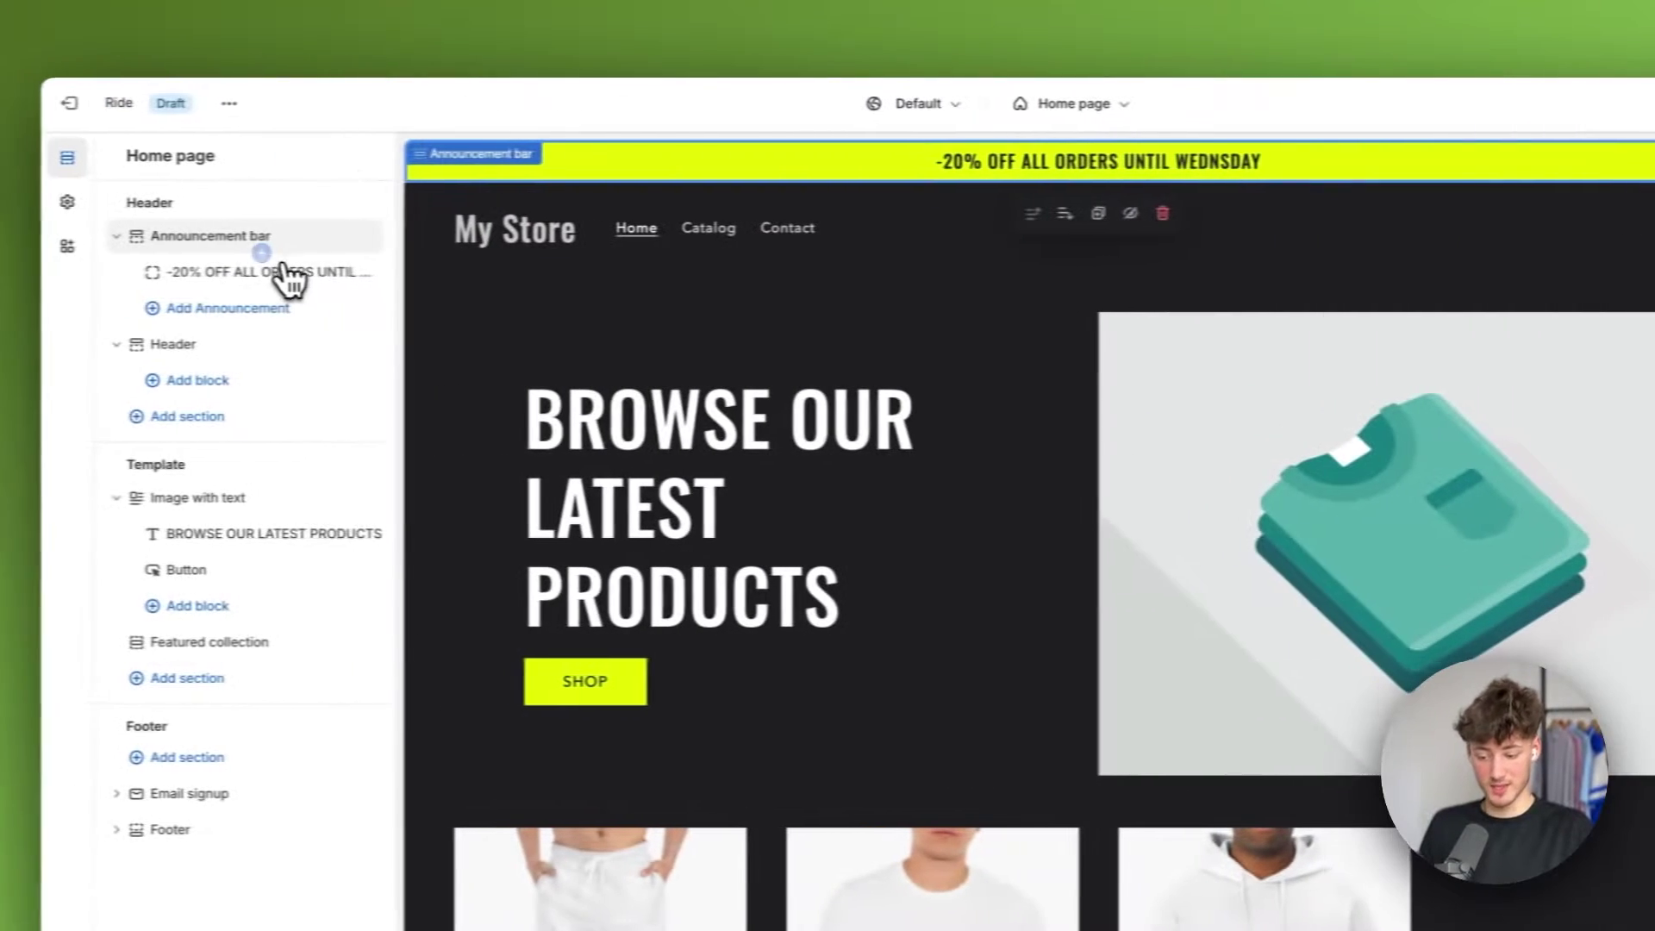
click(261, 252)
- Link the "-20% OFF ALL ORDERS UNTIL WEDNSDAY" announcement to All products and delete the extra "Welcome to our store" announcement
click(327, 308)
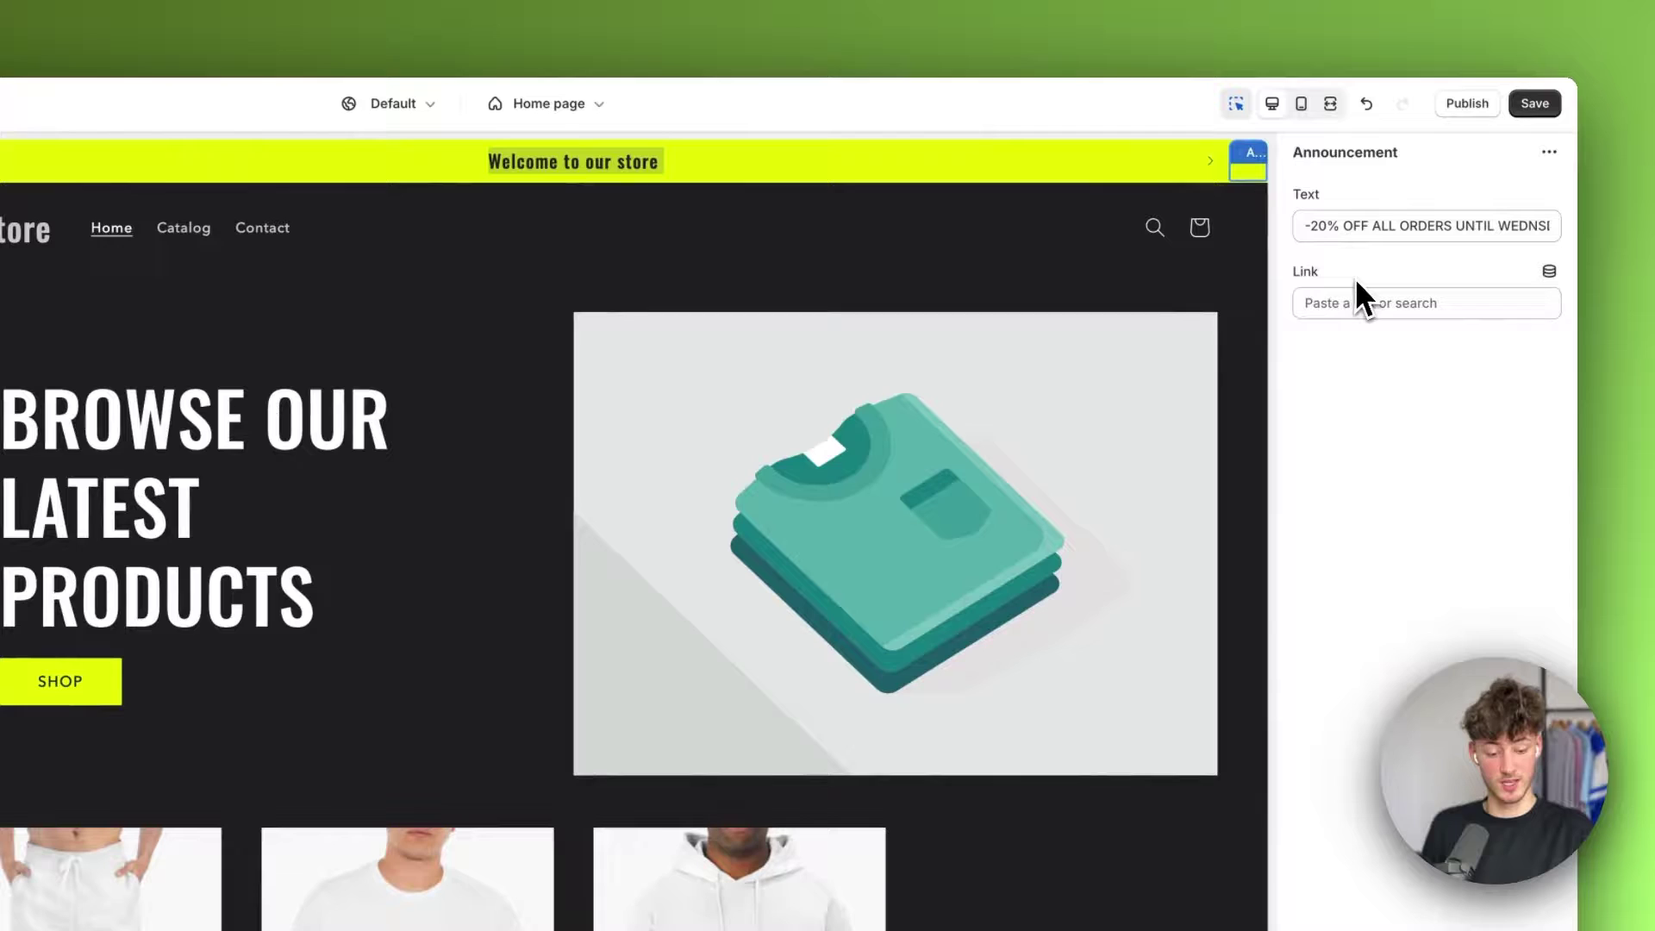
click(1364, 301)
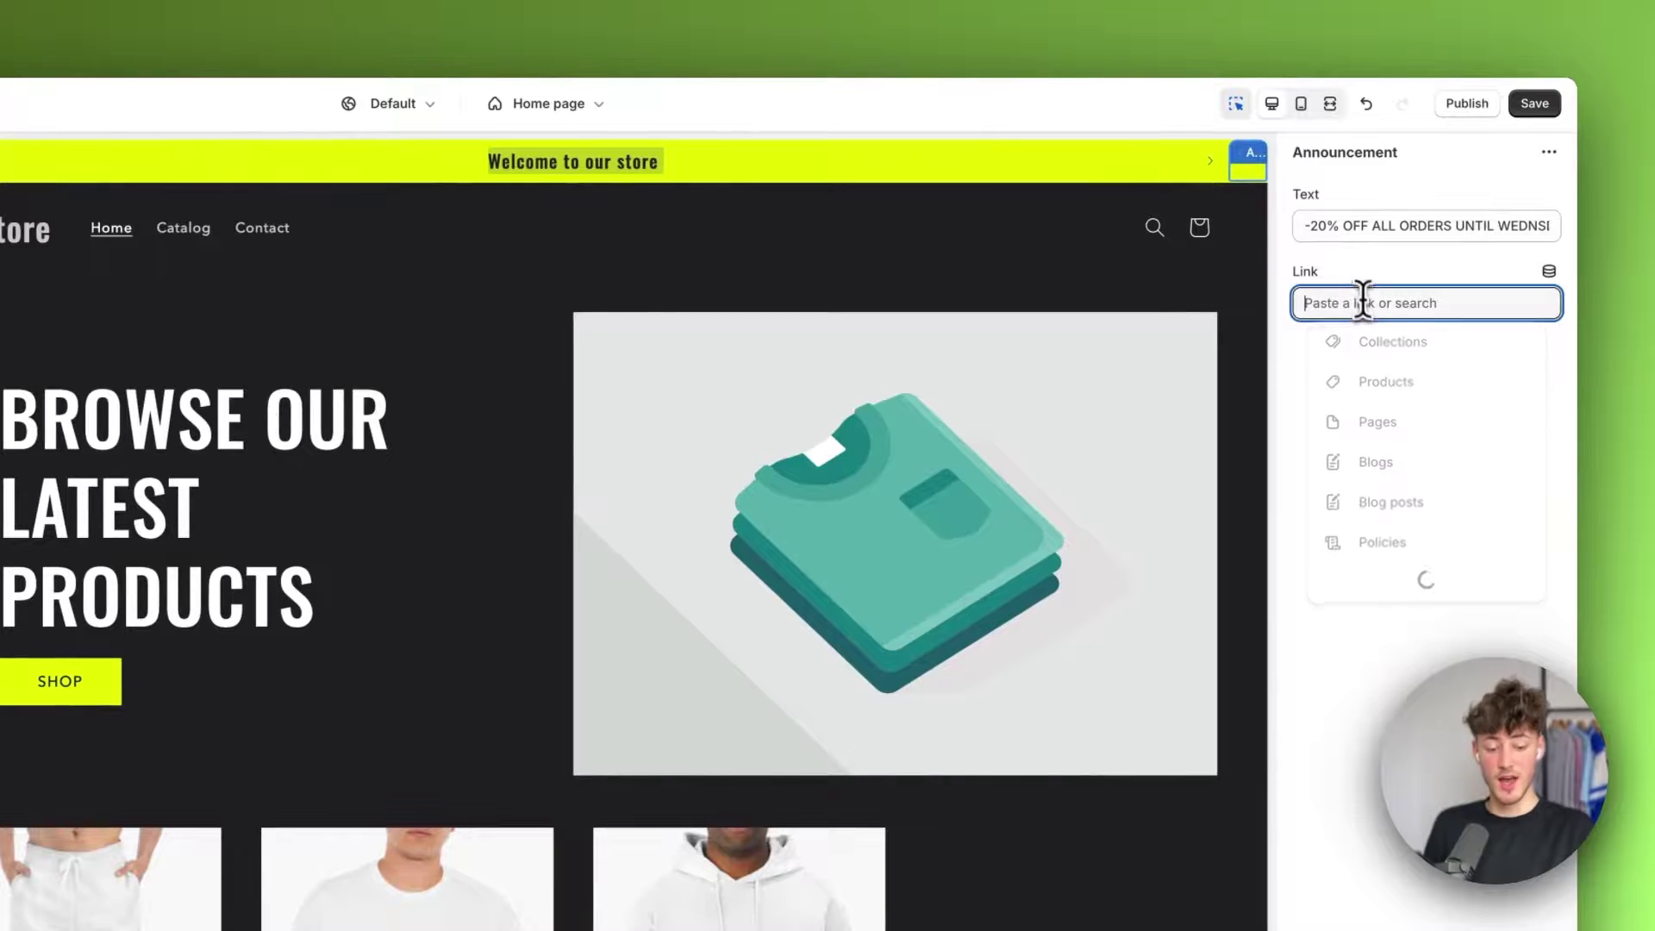
click(1427, 391)
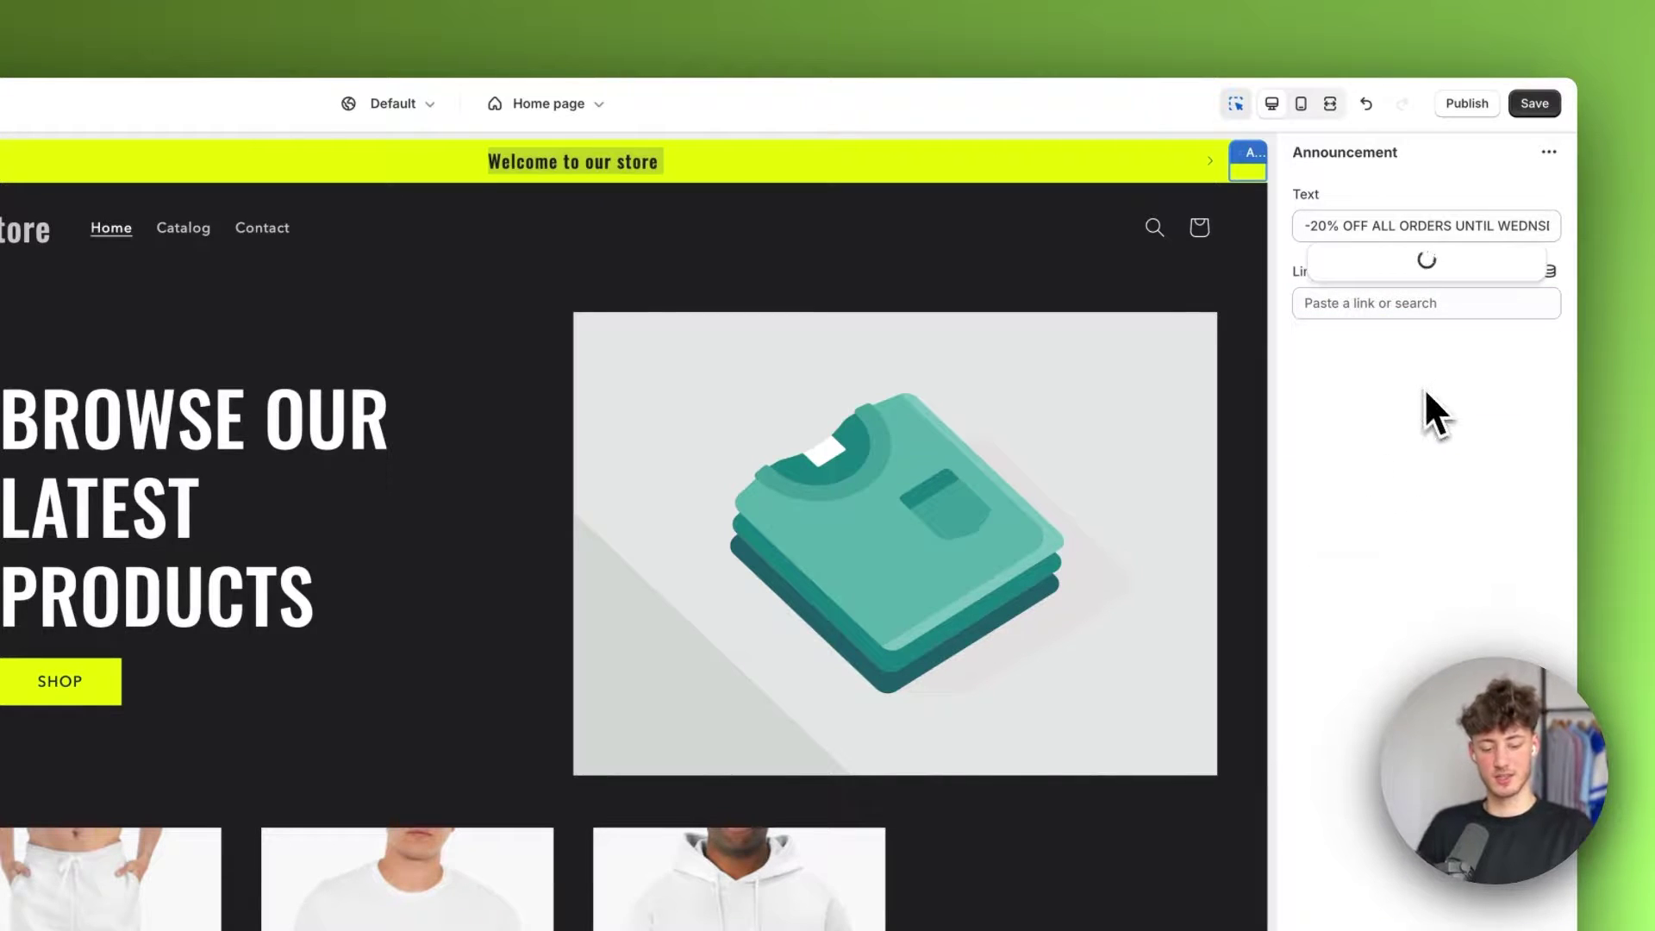
click(1401, 382)
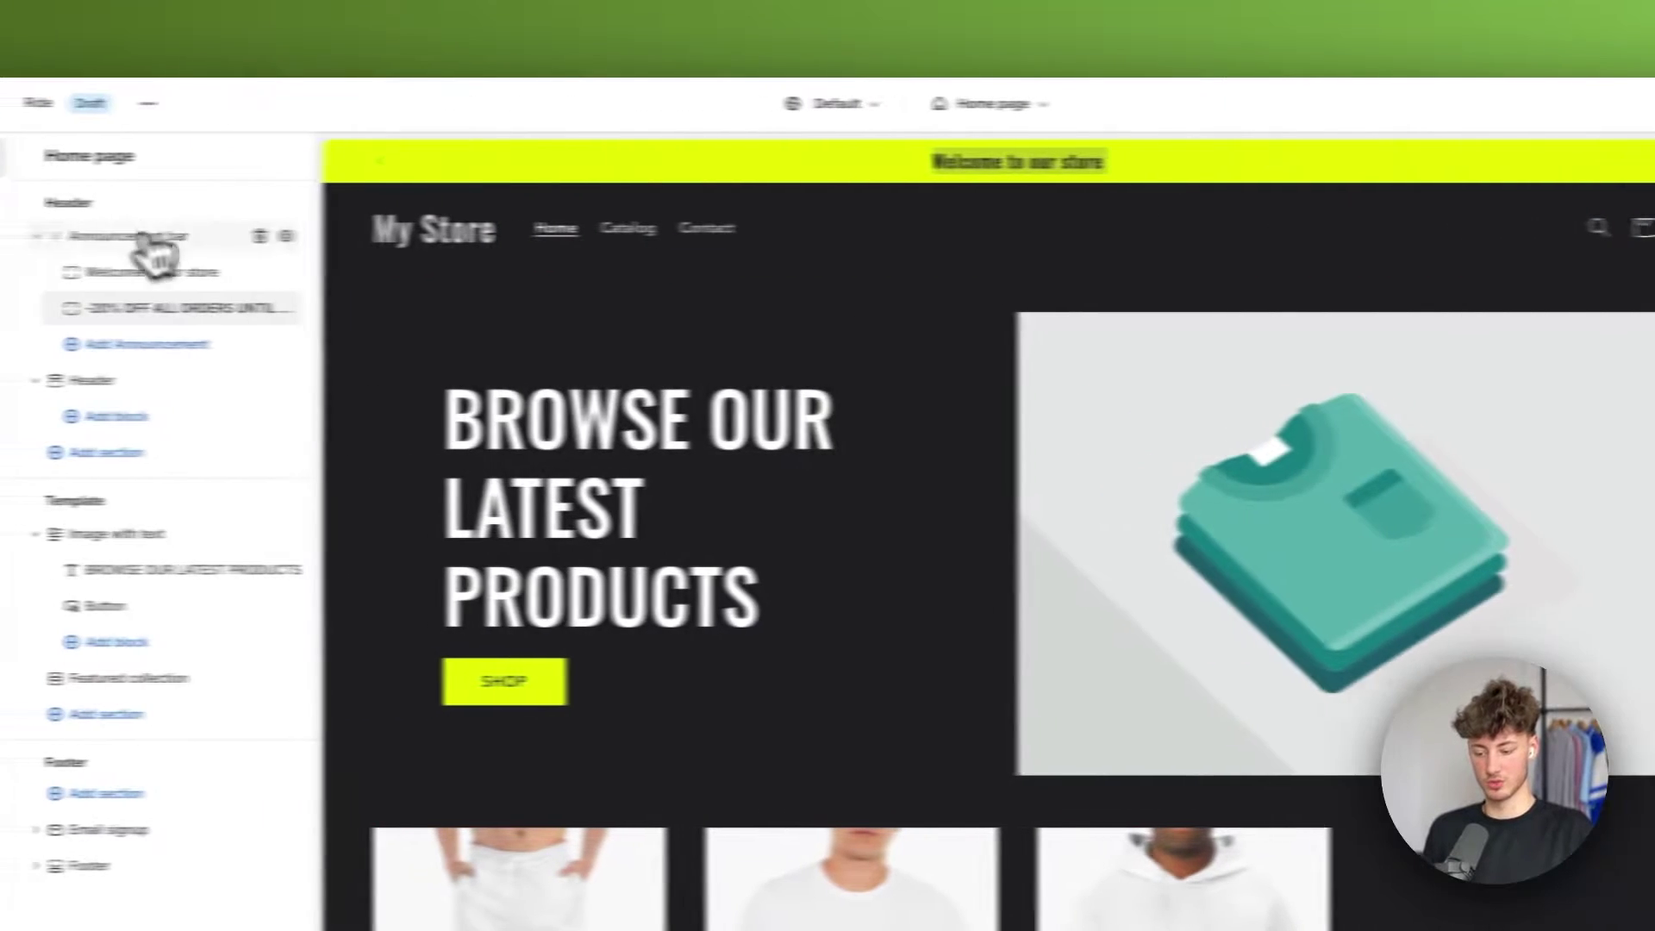
click(376, 272)
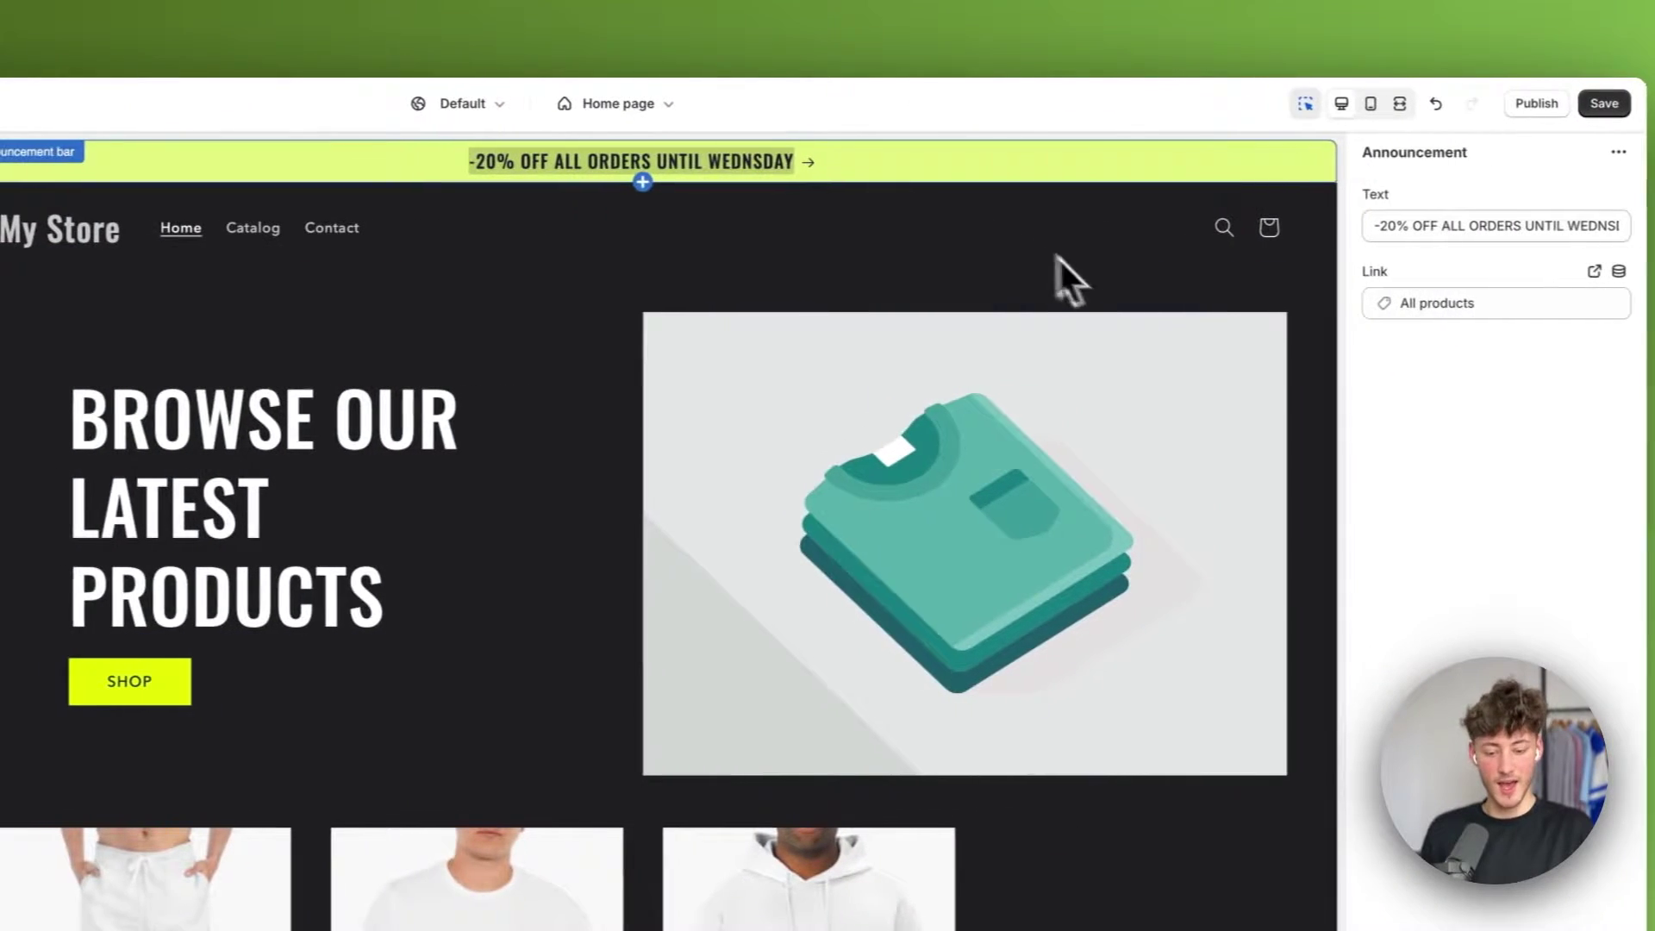
- Test the announcement bar's link in the preview and return the theme editor to the Home page
click(1437, 207)
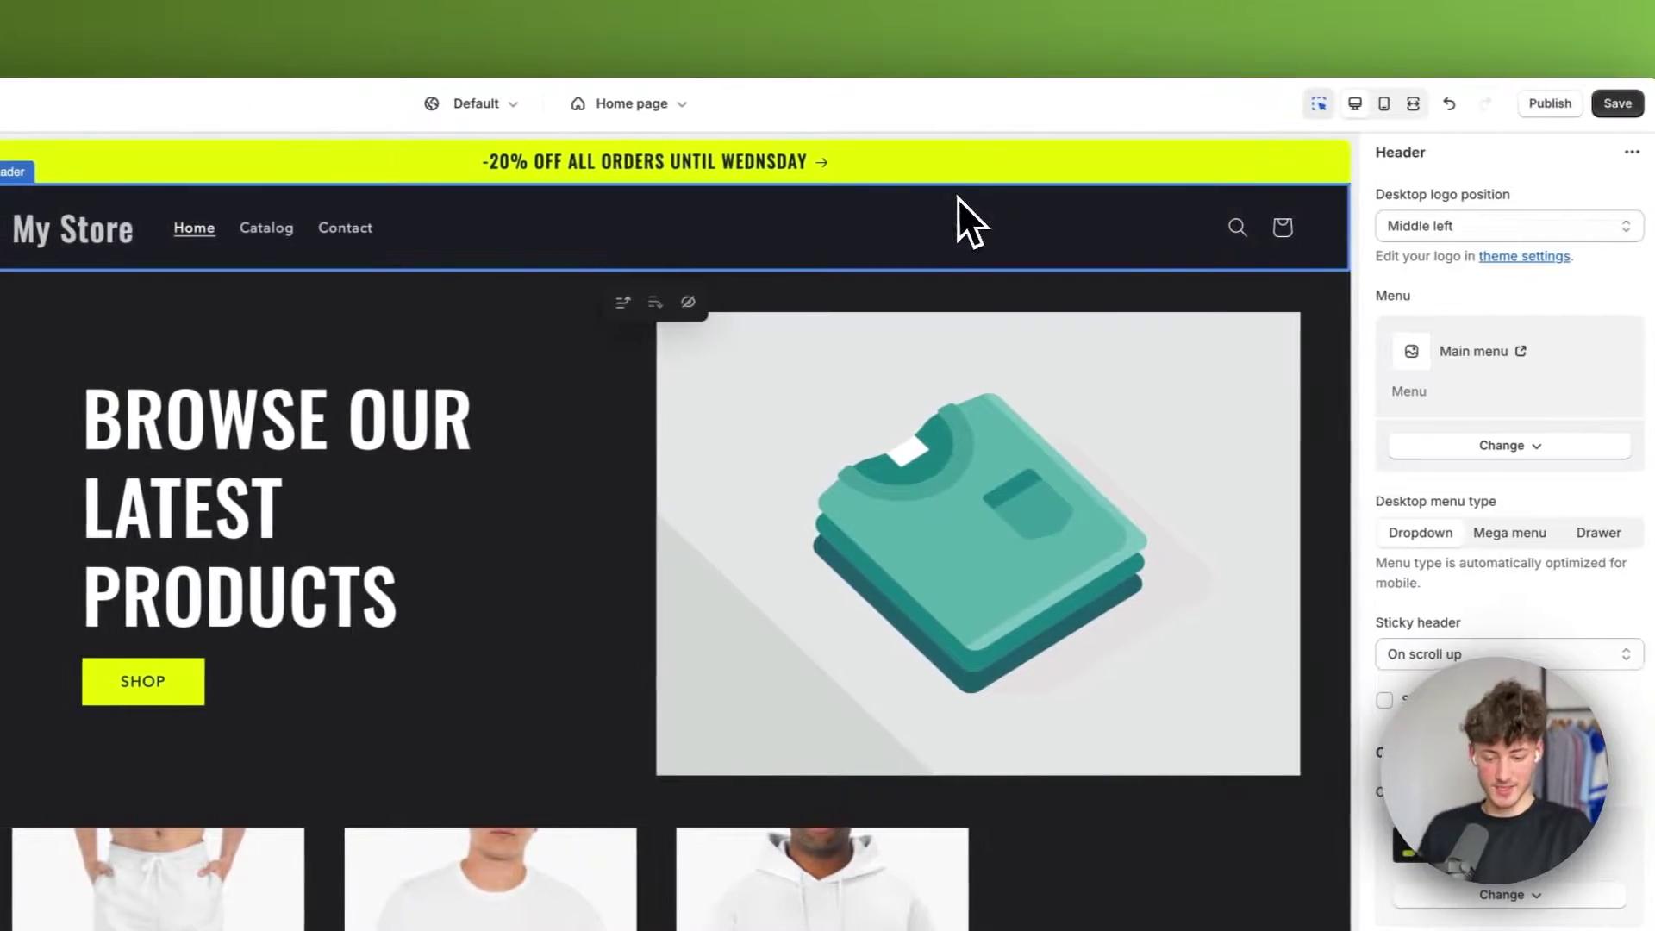
click(809, 172)
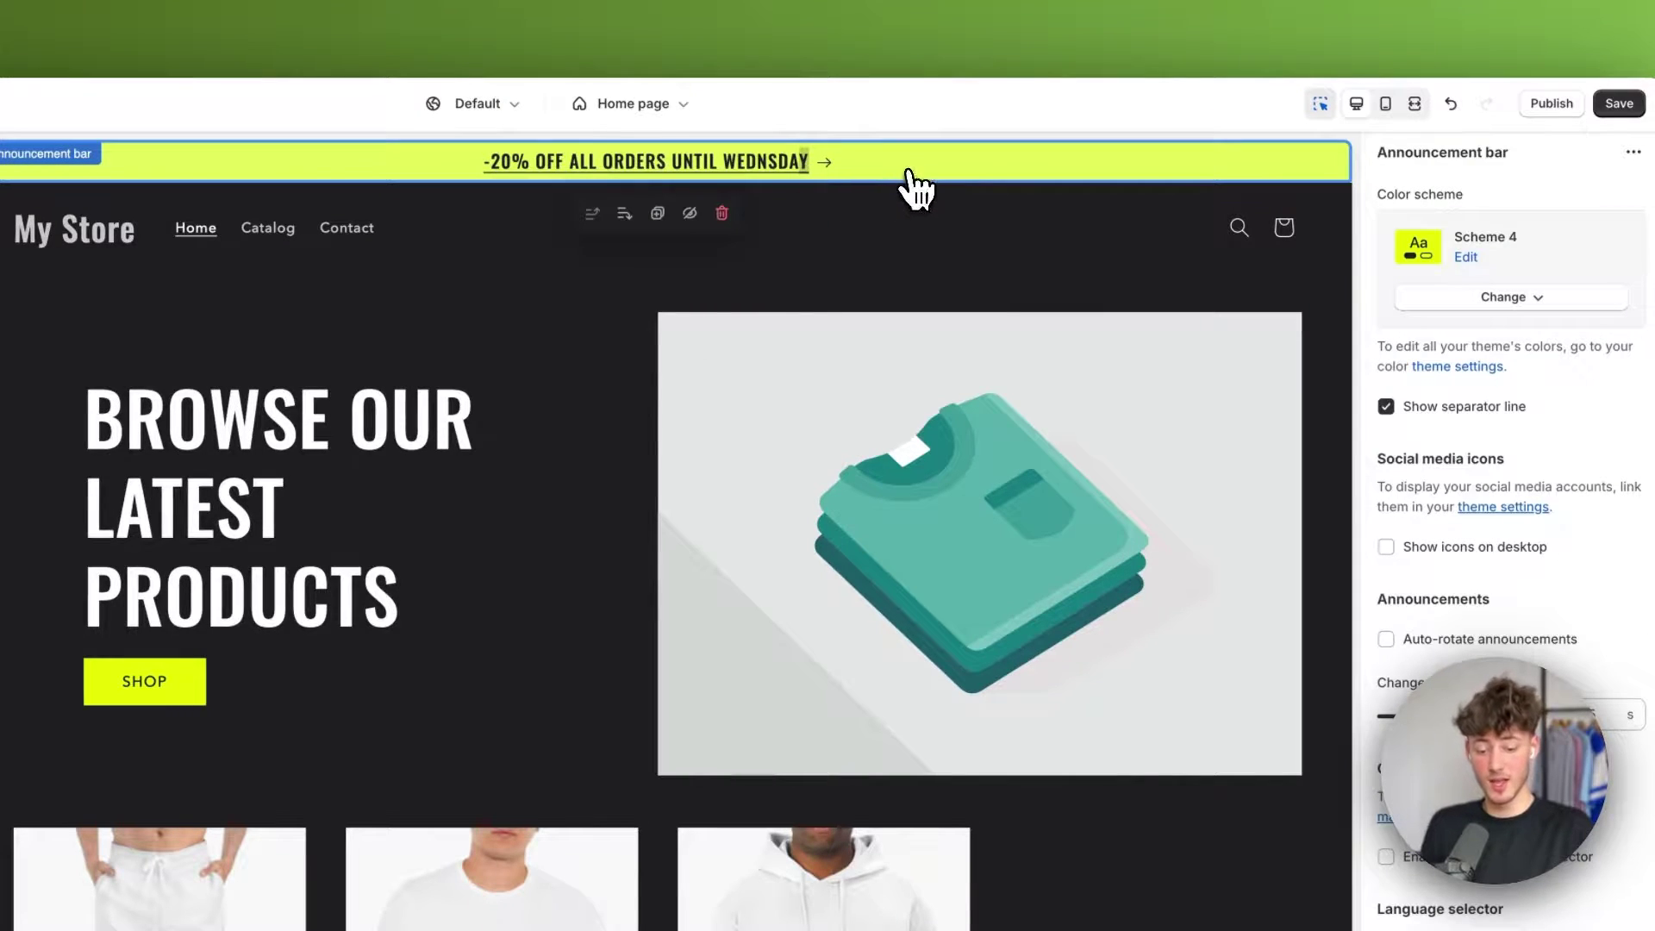
click(741, 164)
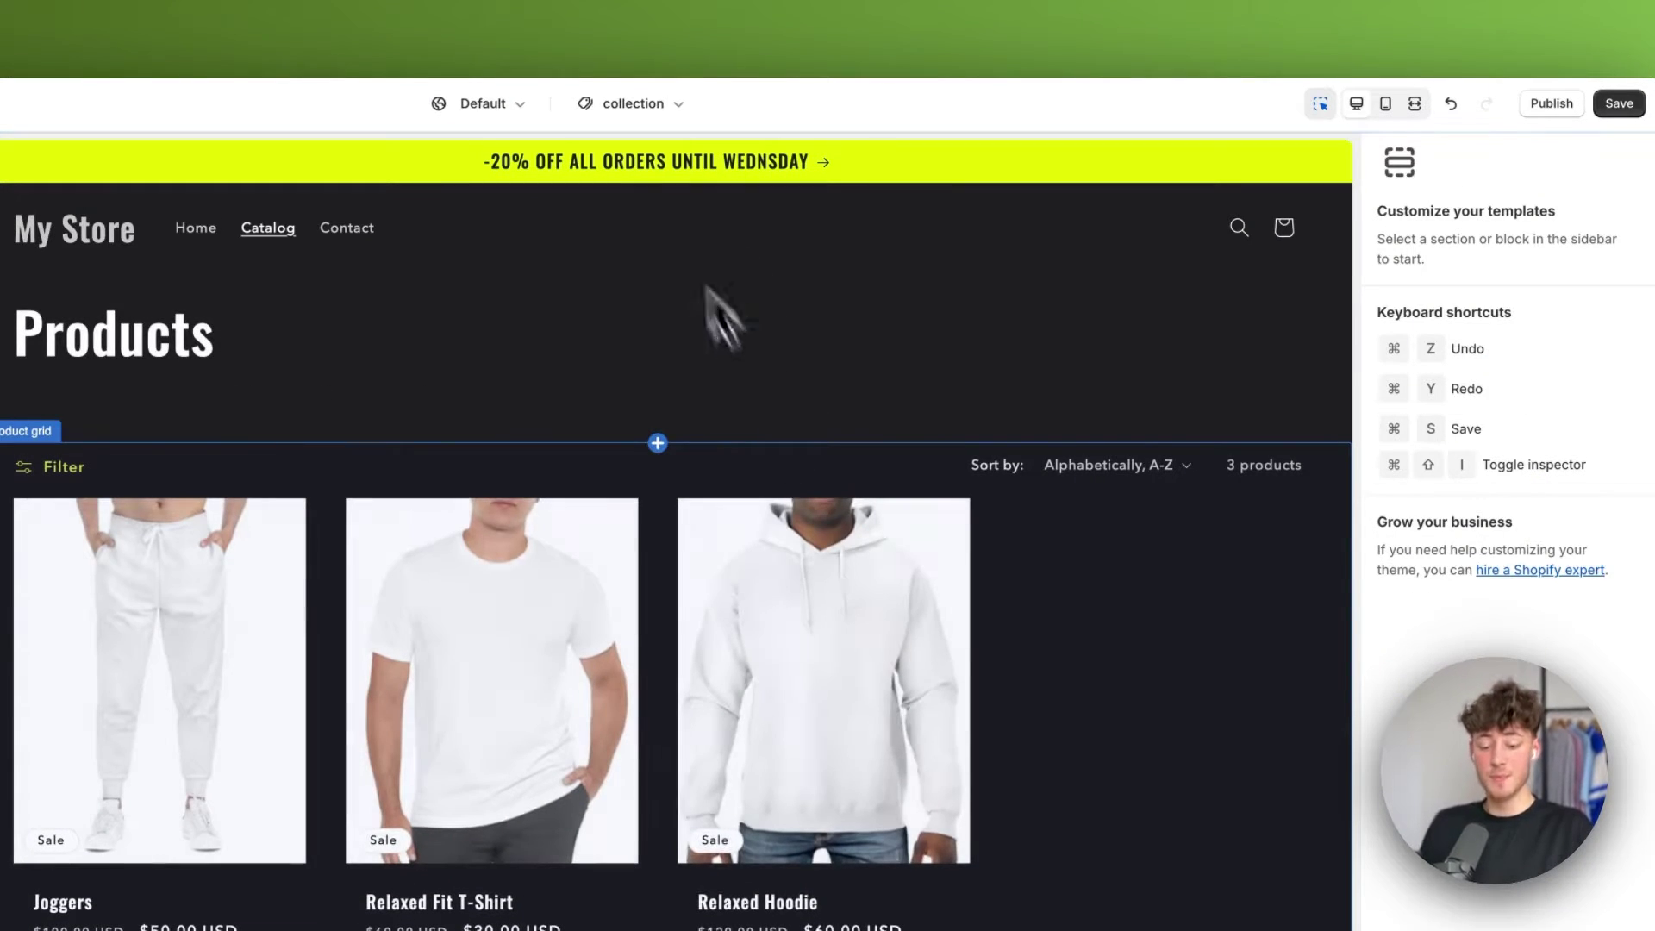
click(902, 180)
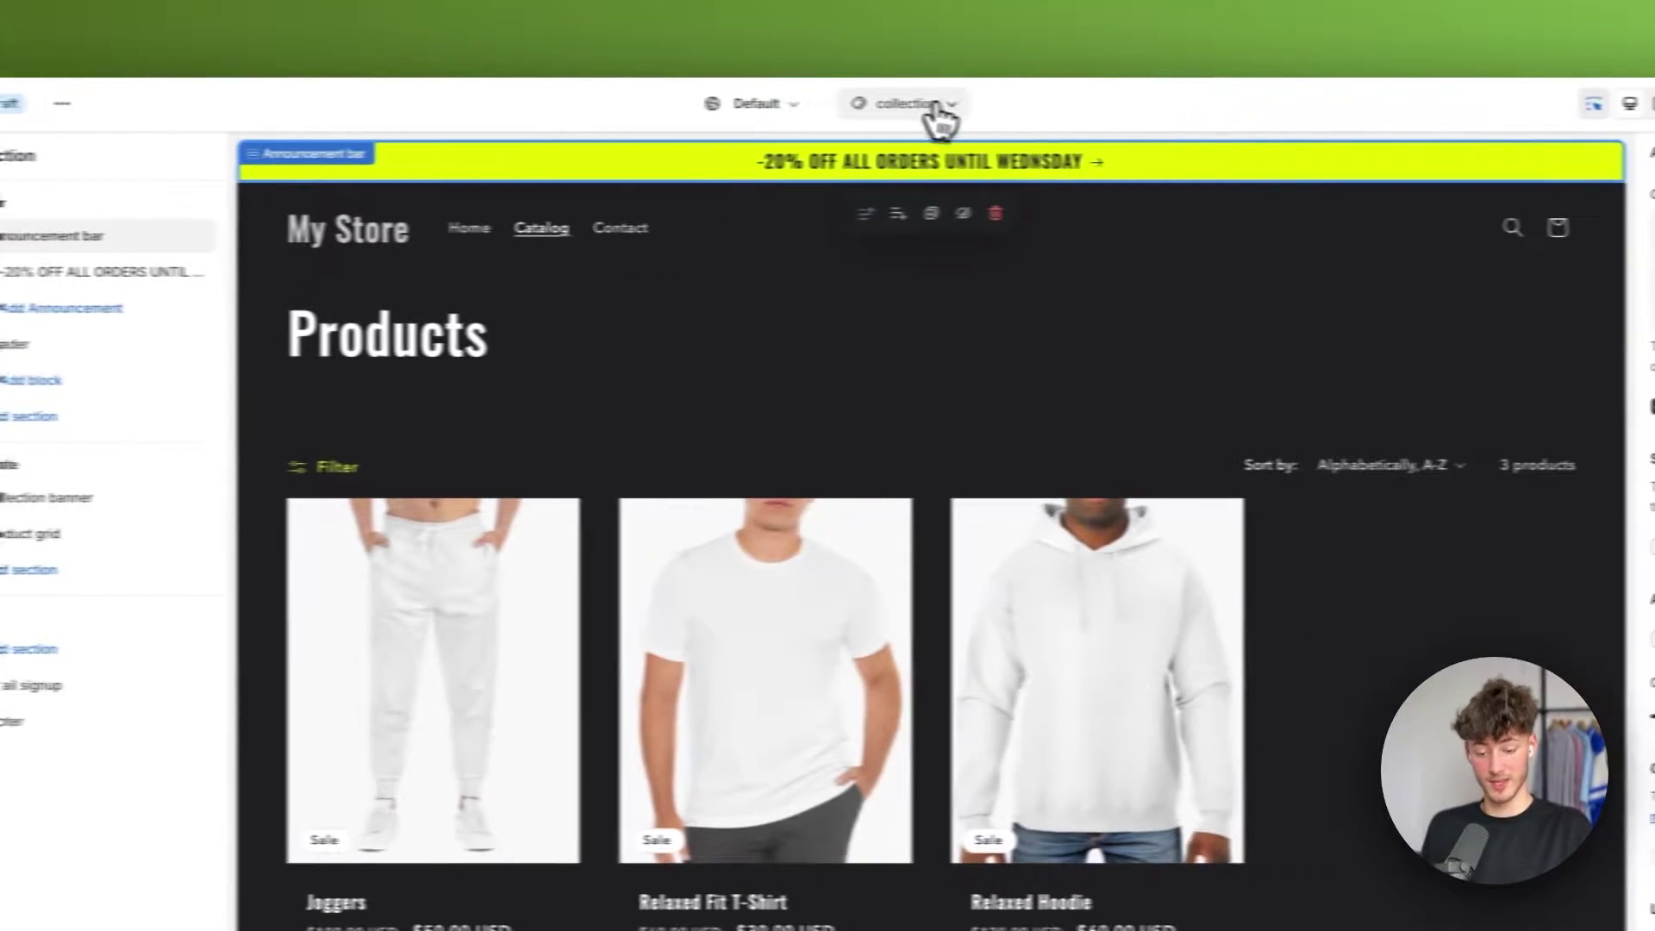
click(1063, 104)
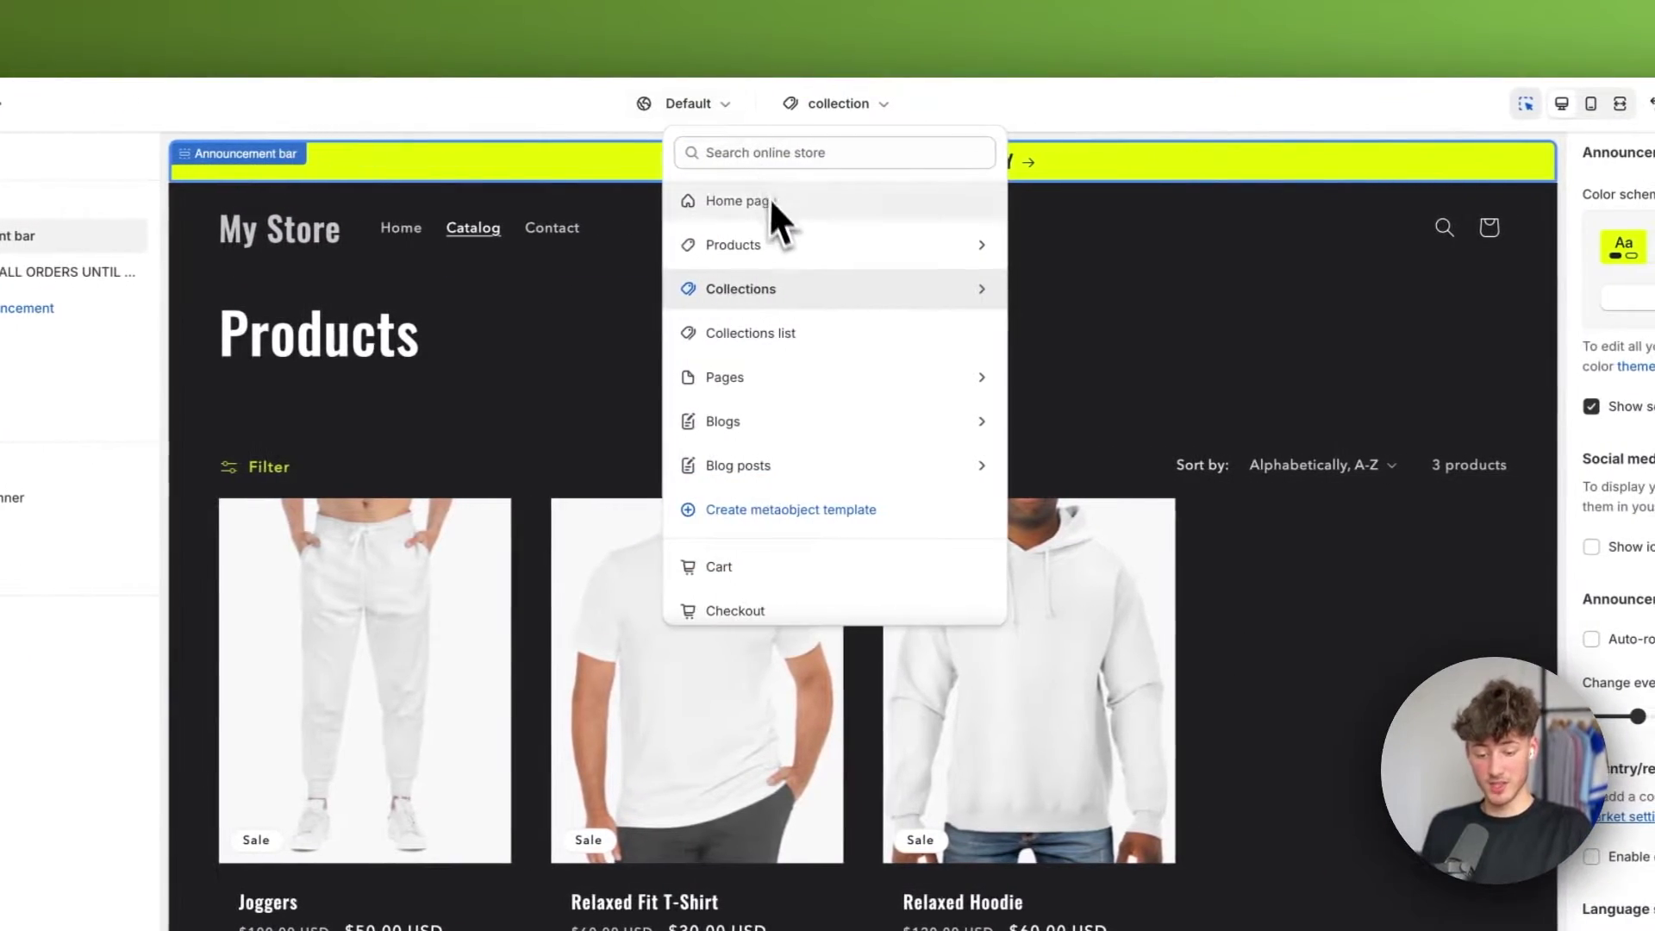
click(772, 203)
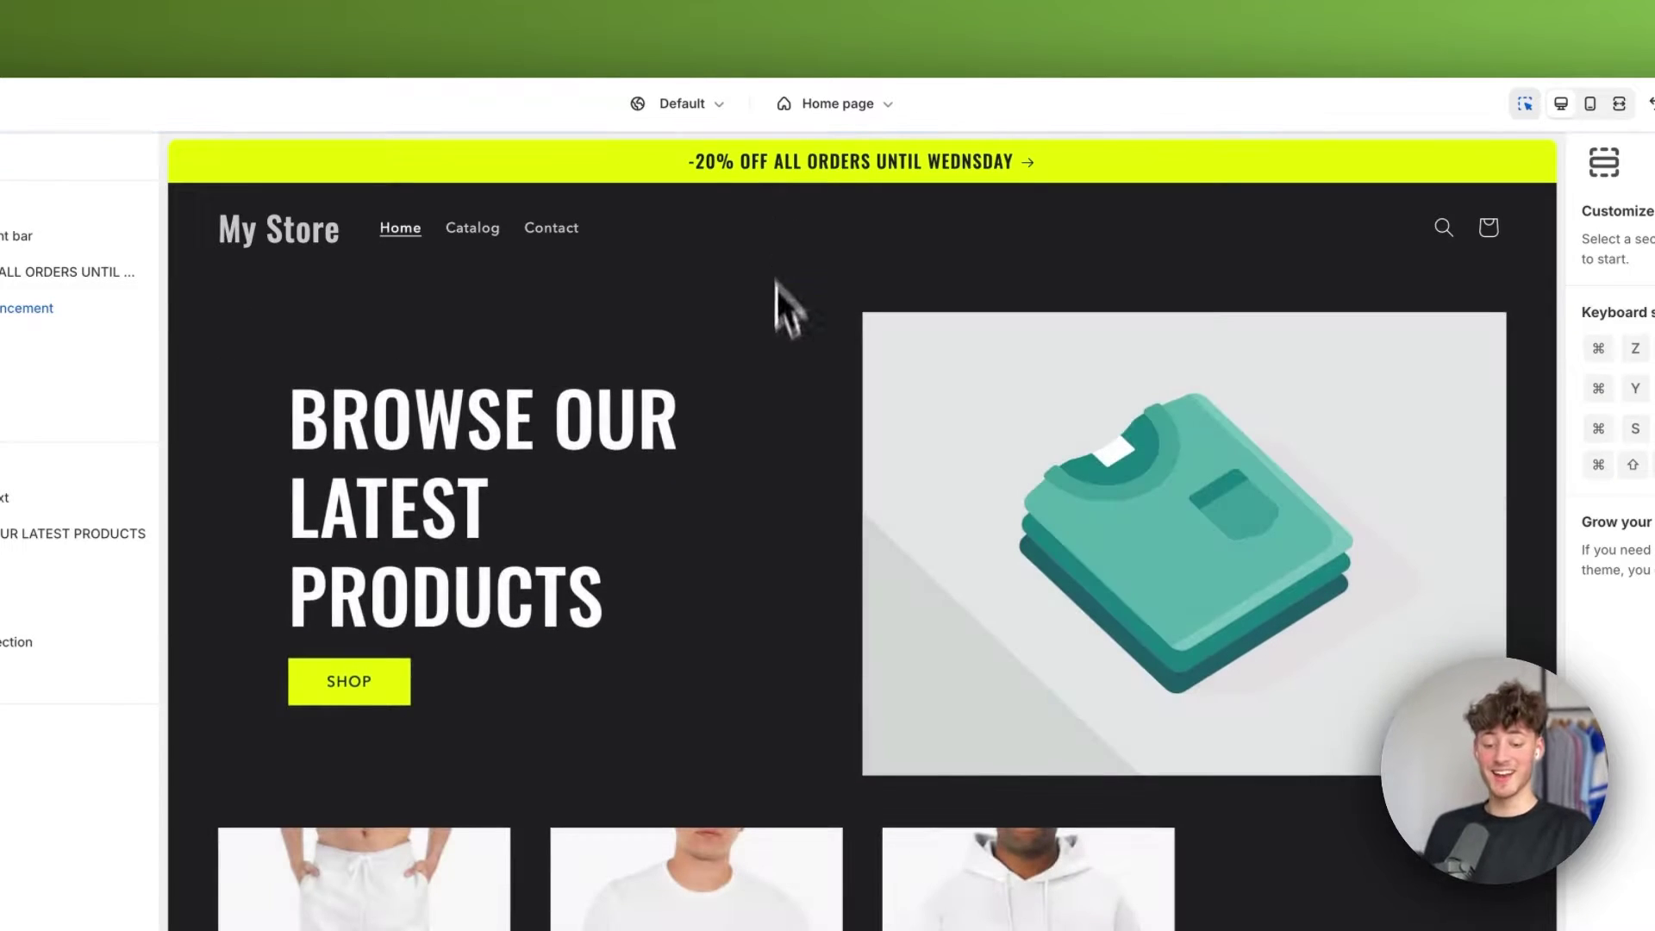
- Upload krause_logo_white.png and use it as the store logo in the theme settings
click(852, 230)
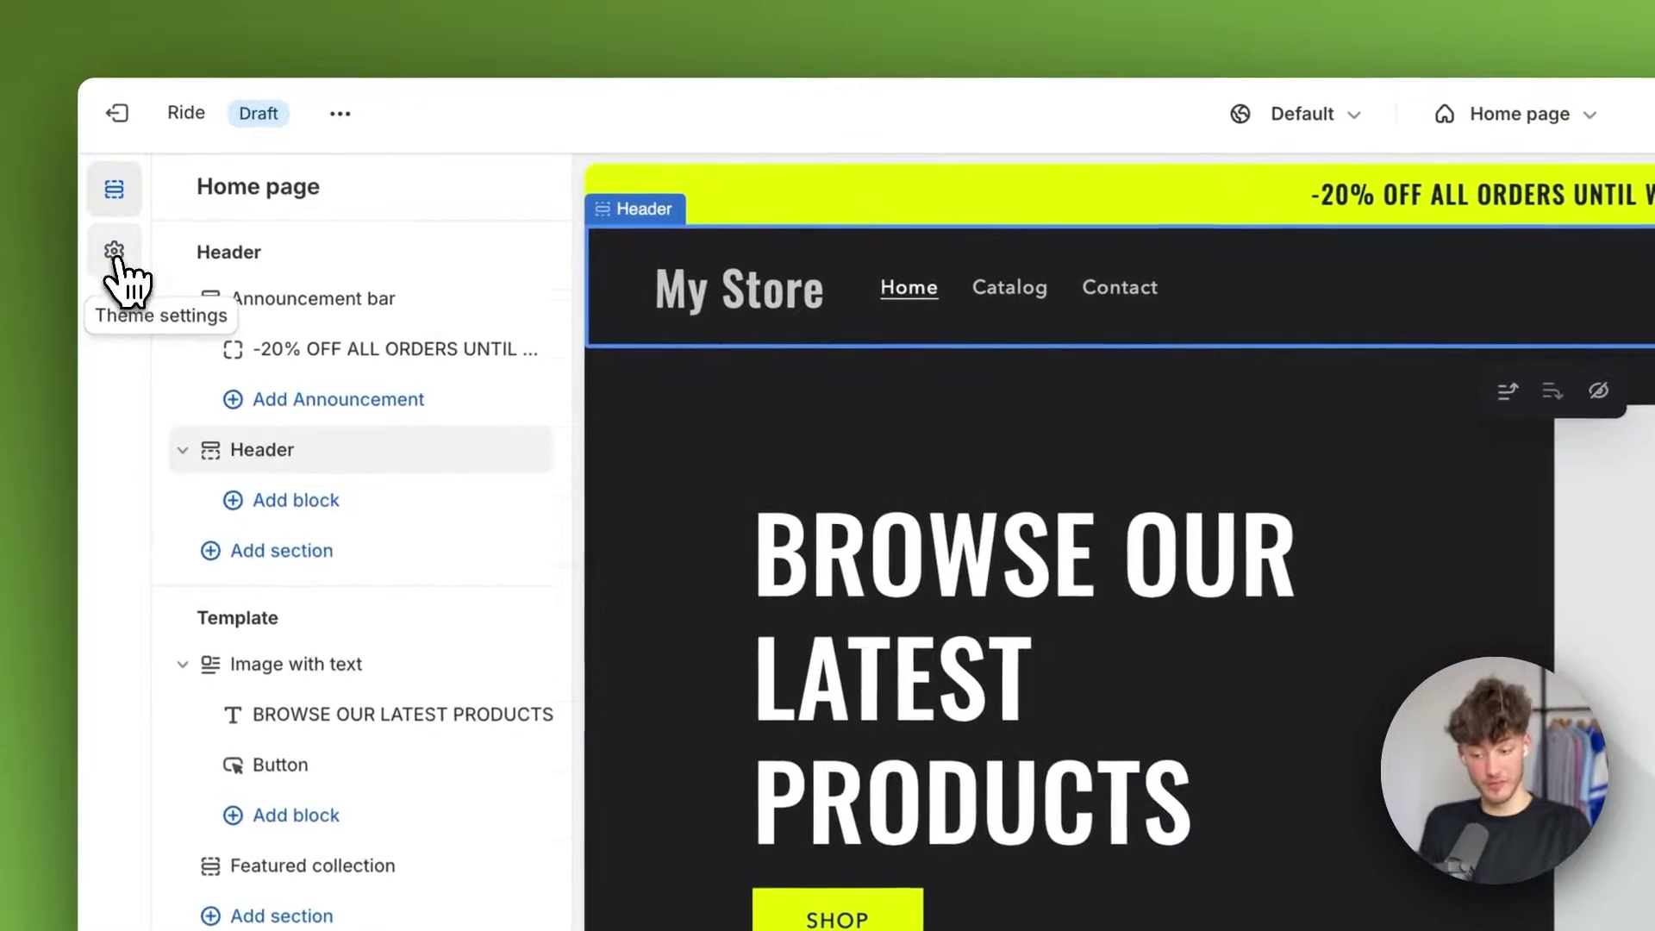
click(125, 164)
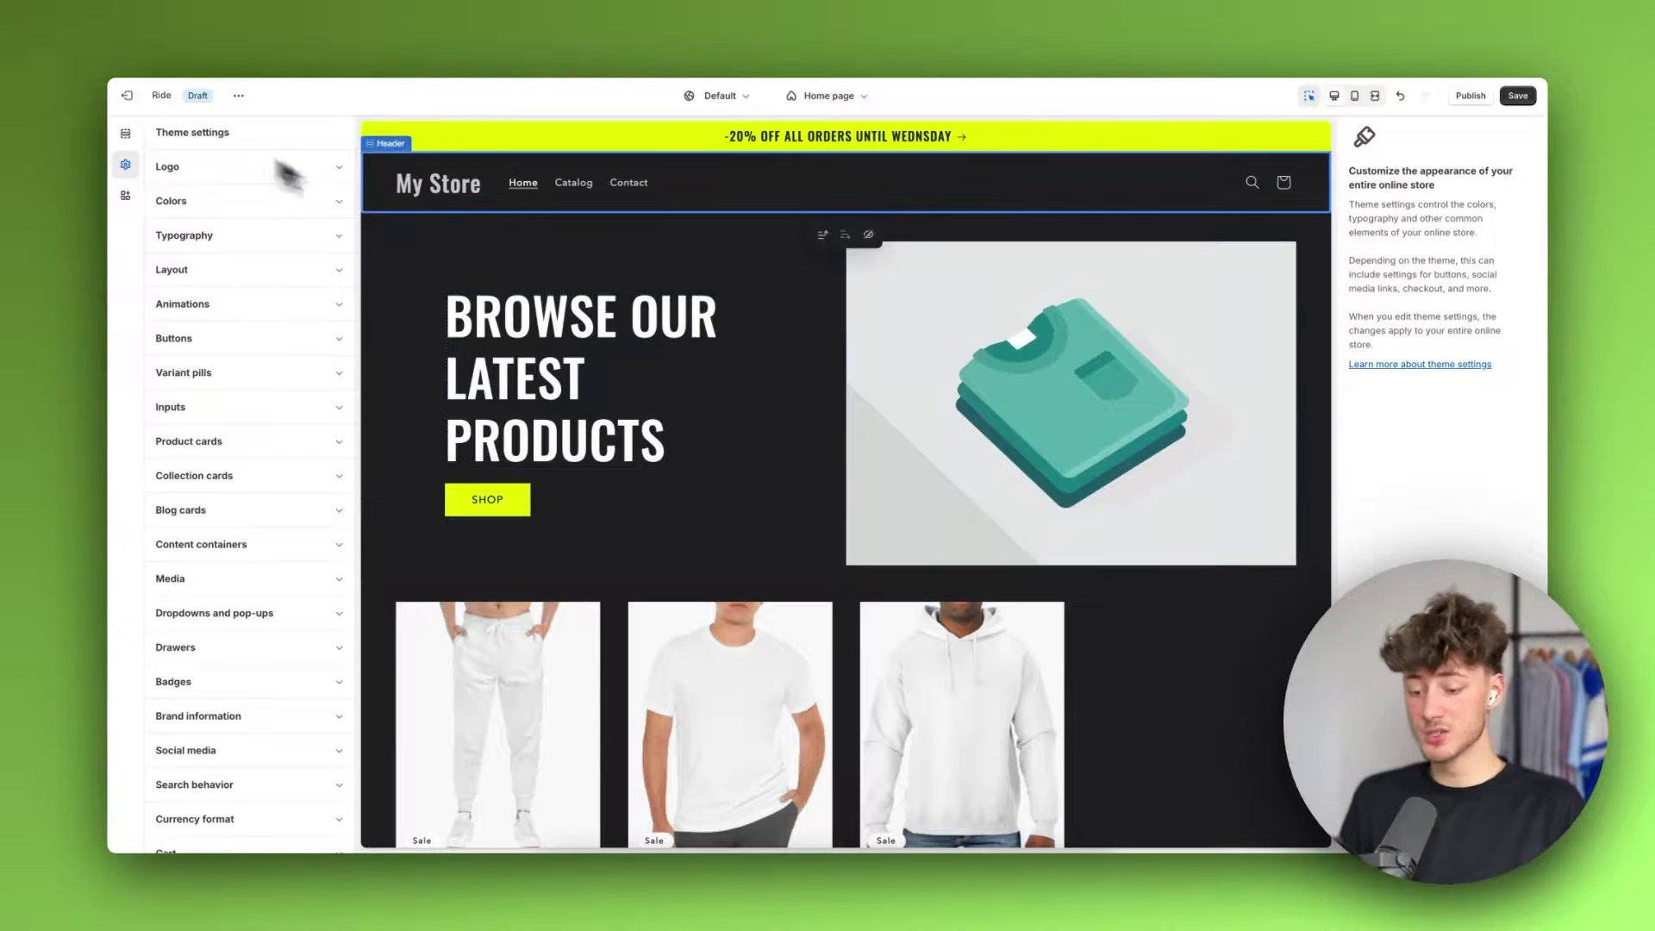
click(328, 180)
click(274, 243)
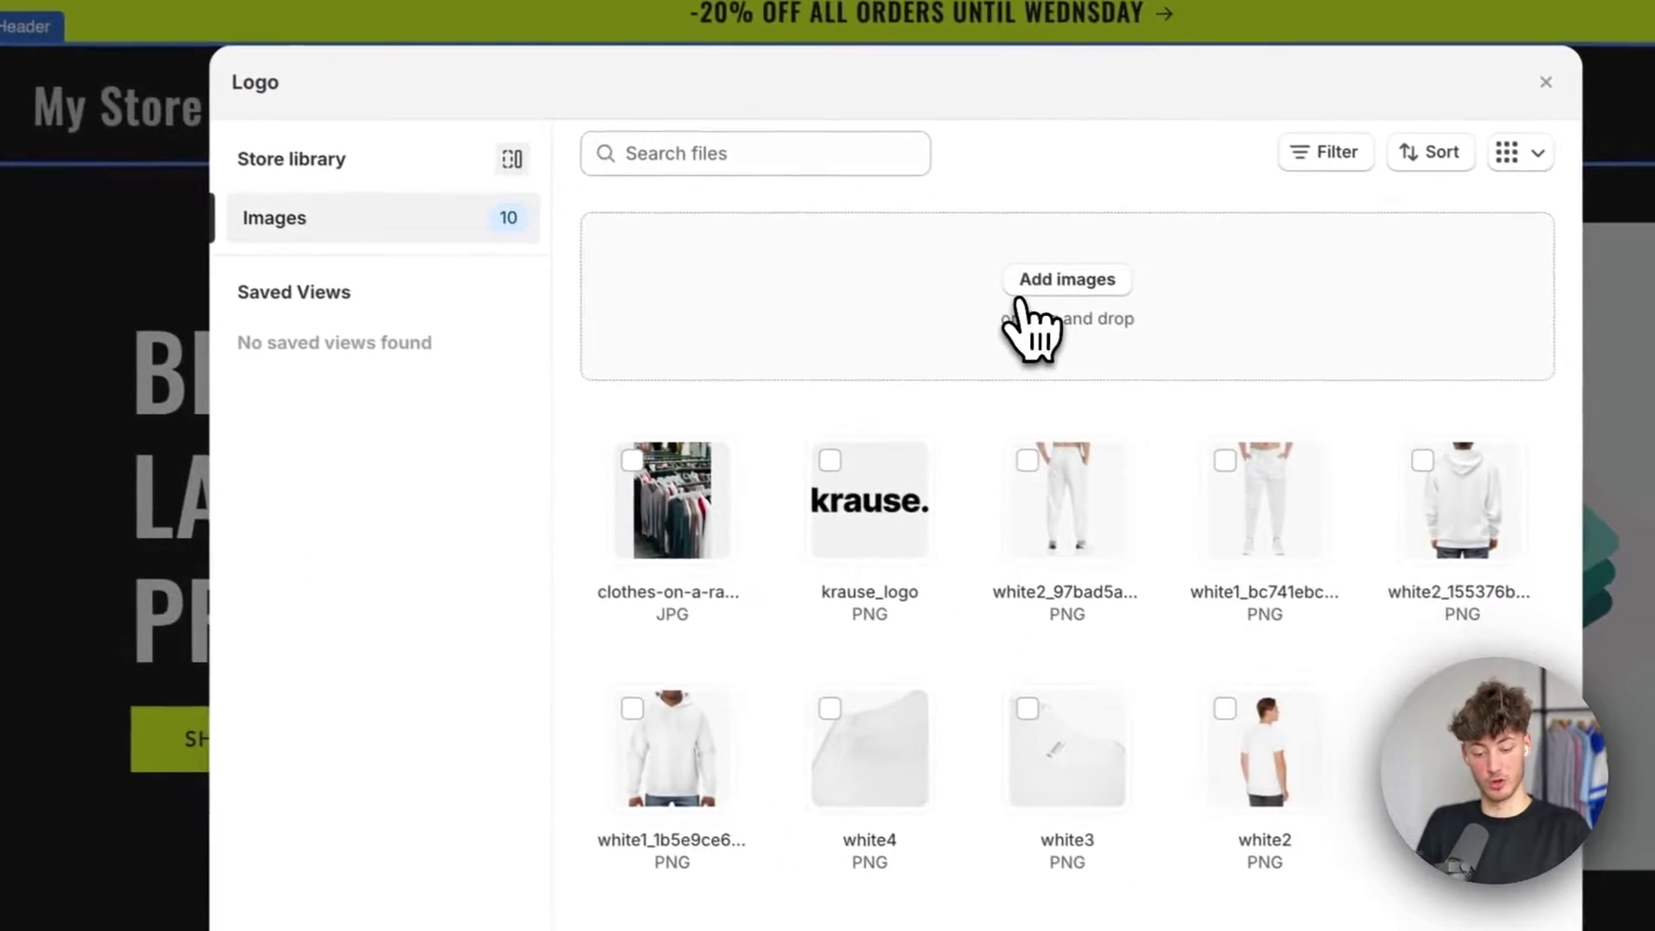
click(1473, 459)
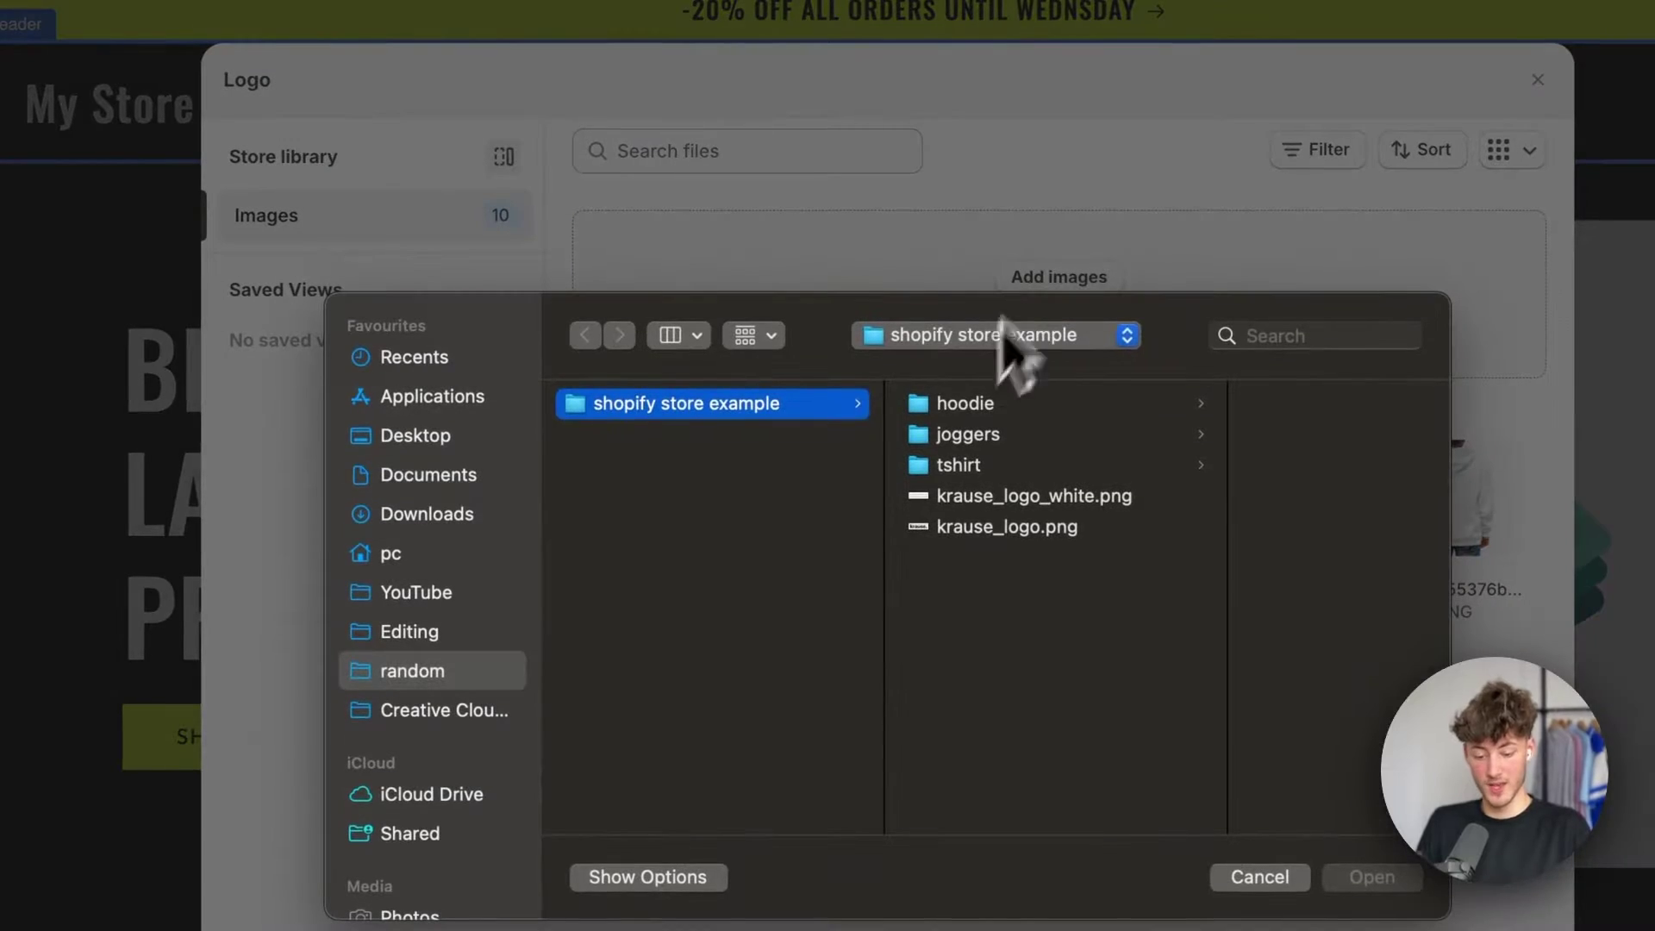
click(1053, 495)
click(1371, 877)
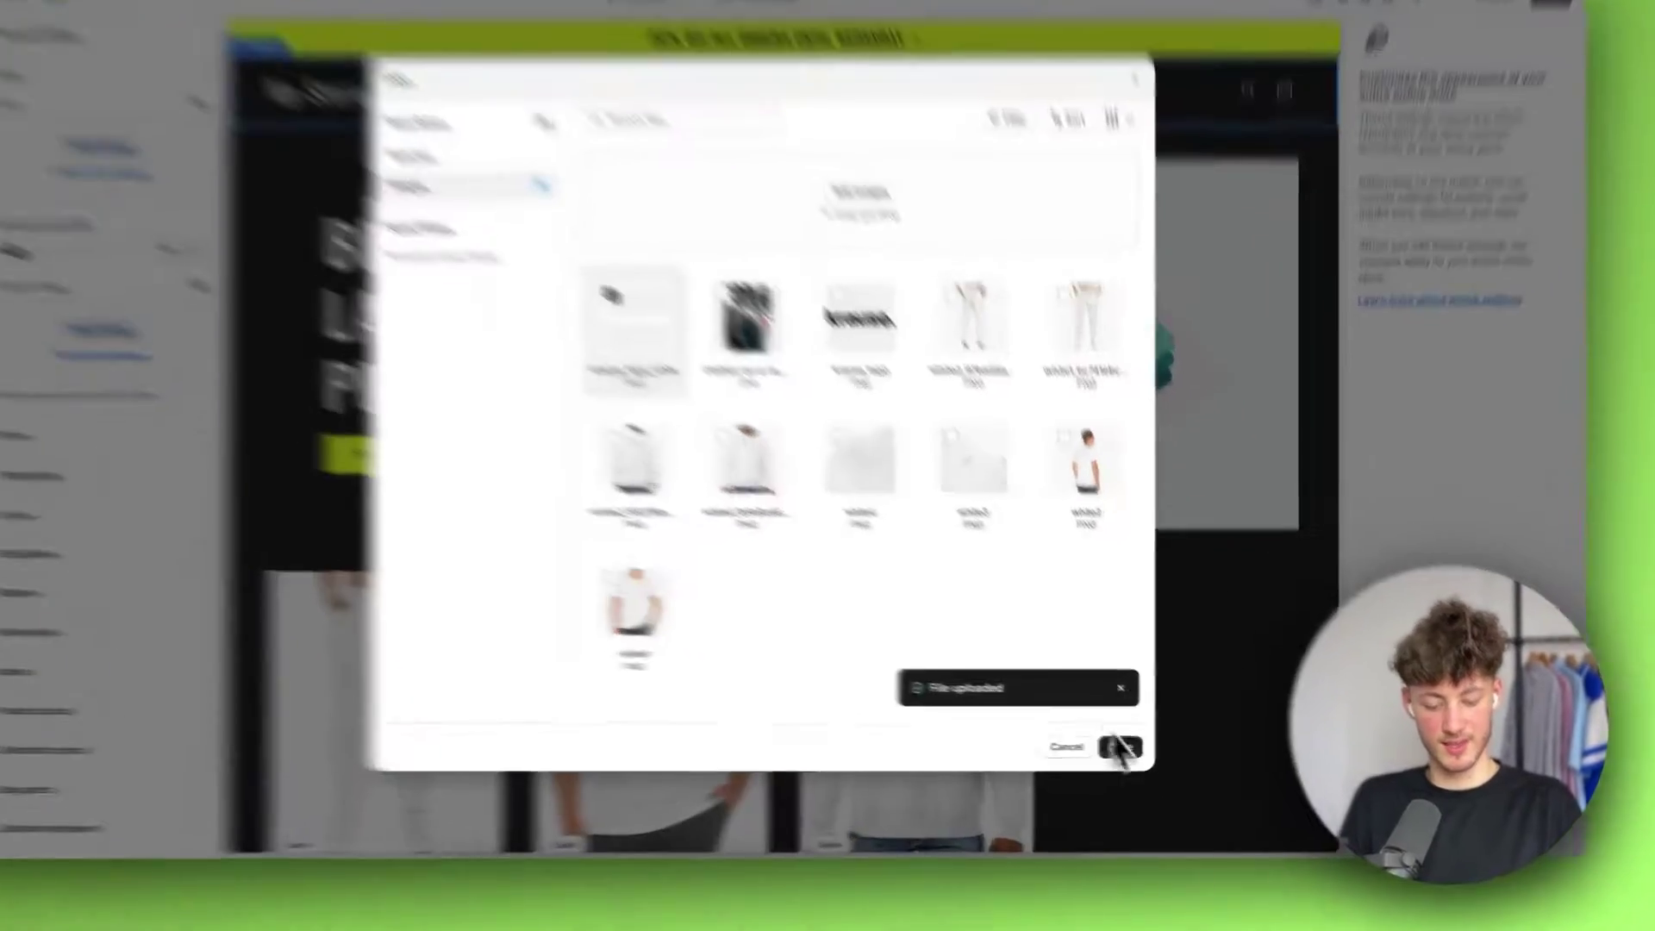
click(1140, 755)
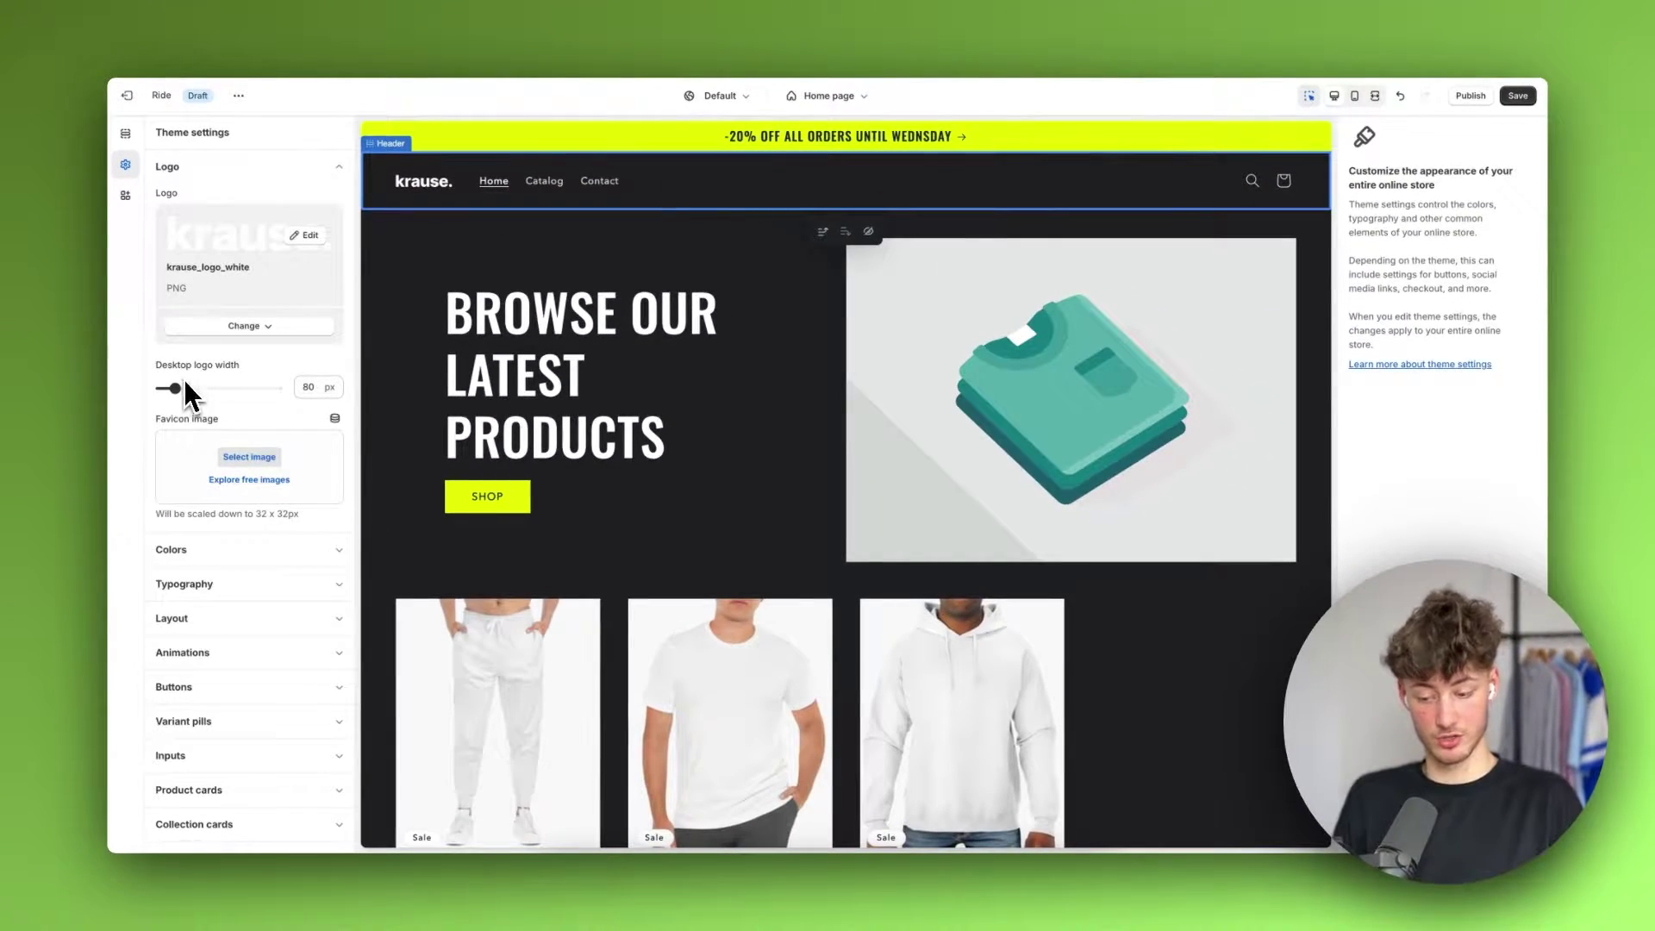
- Set the desktop logo width to 130 px and view the image choices for the favicon
drag(181, 385, 210, 386)
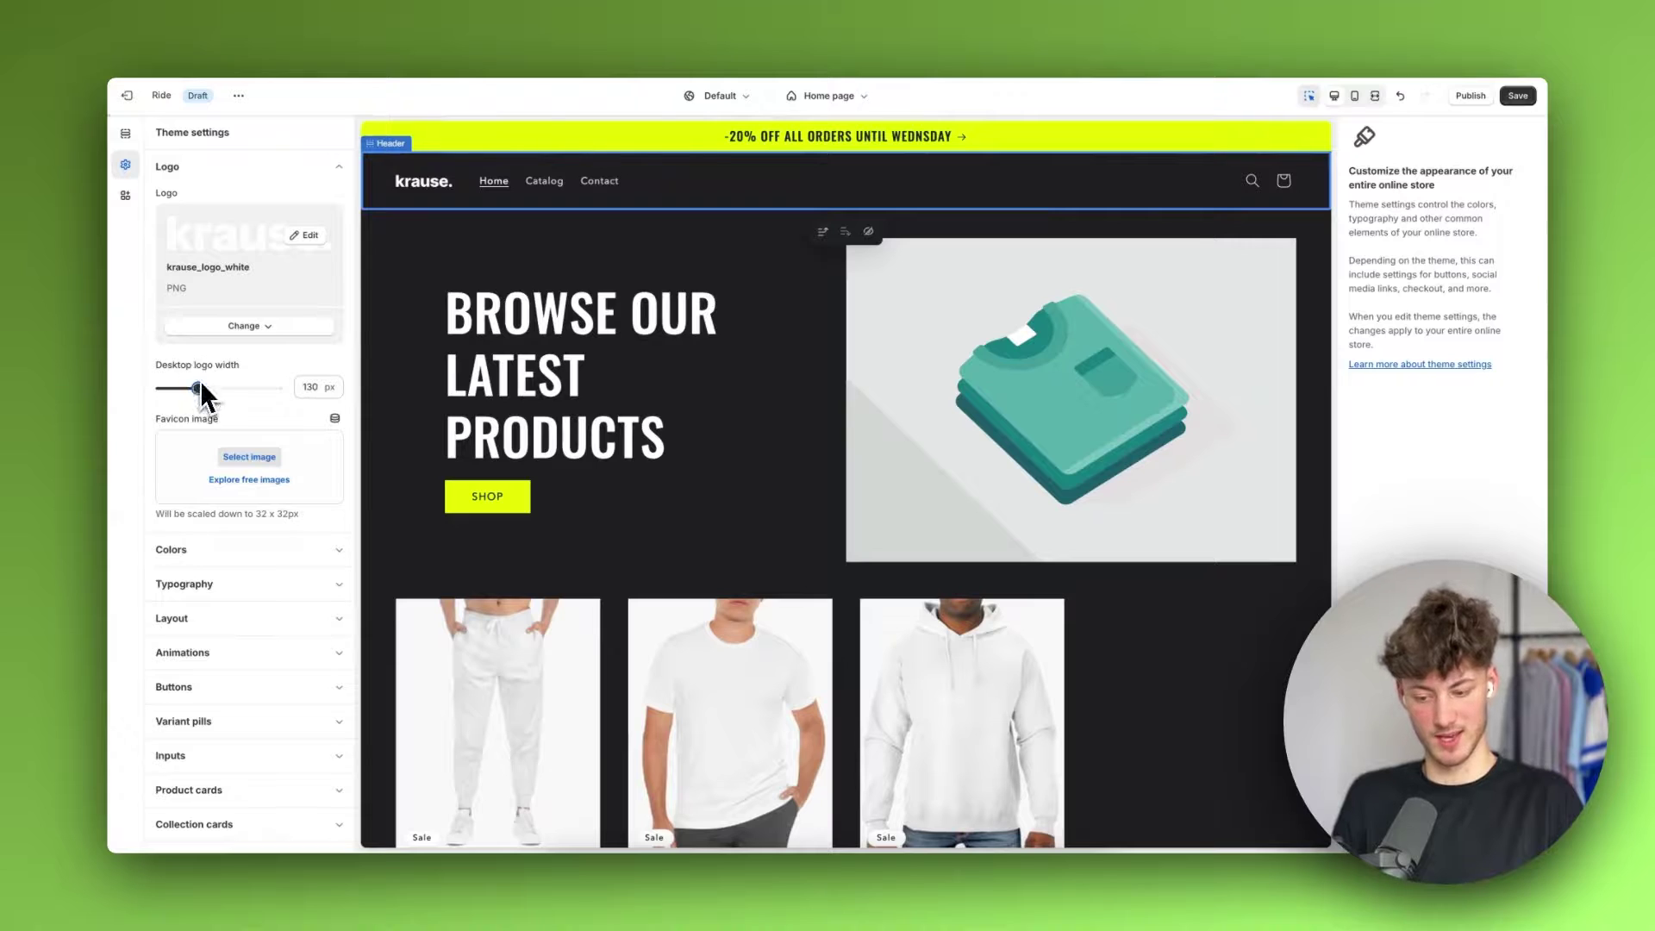
scroll(303, 430, down, 2)
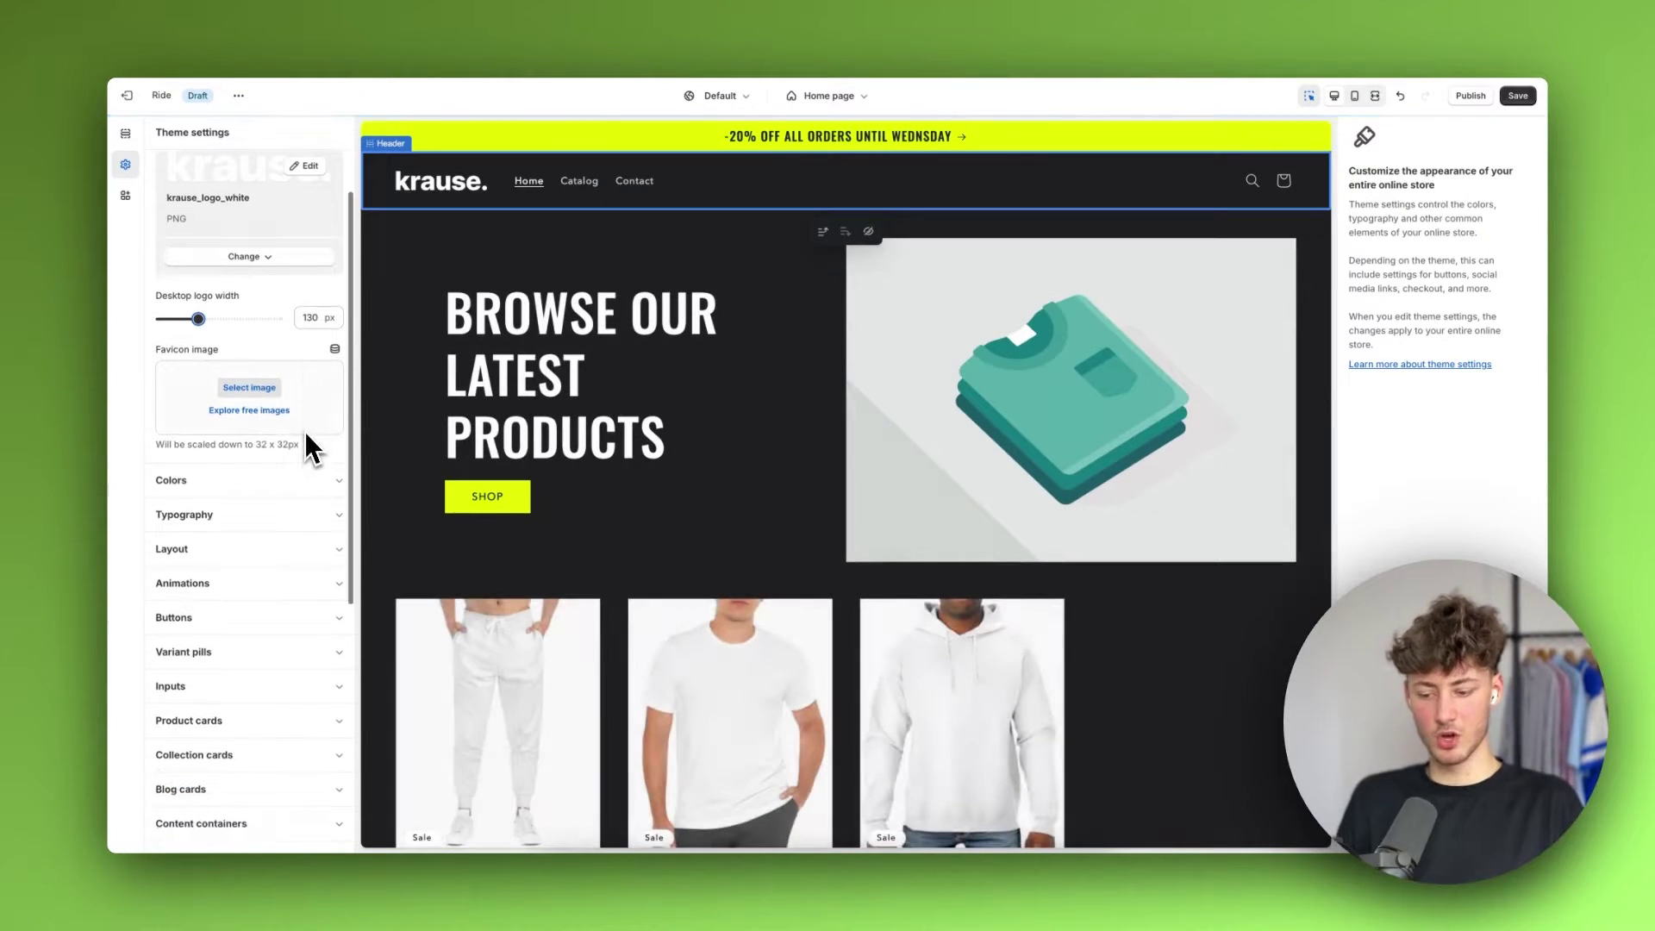
click(156, 345)
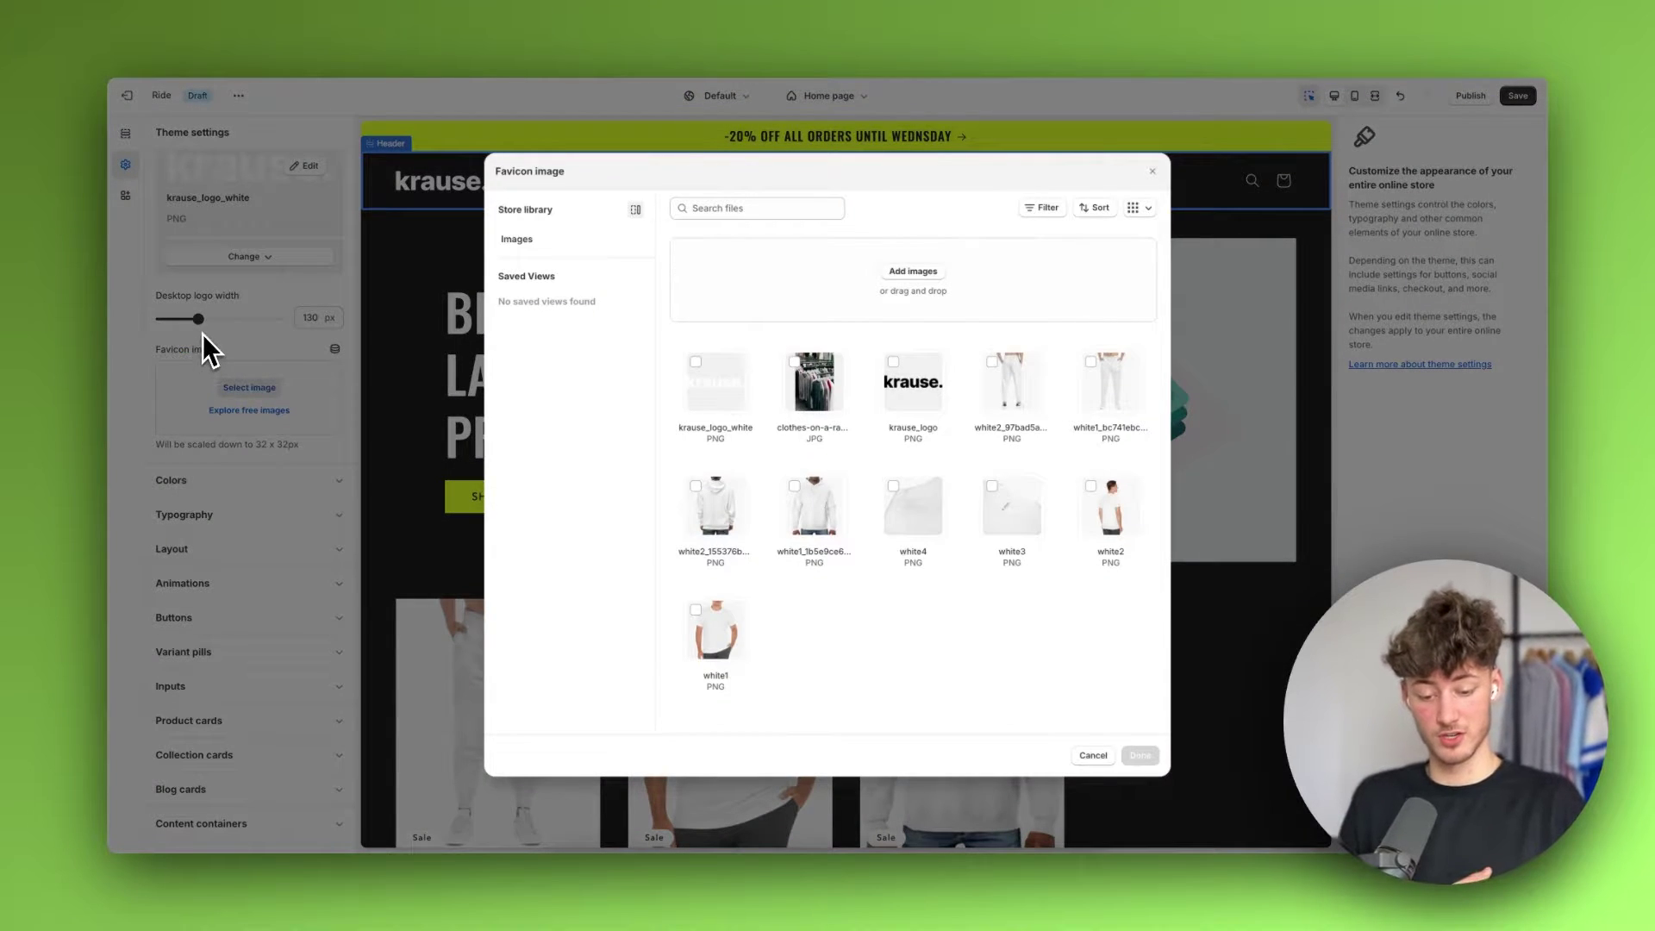
key(Escape)
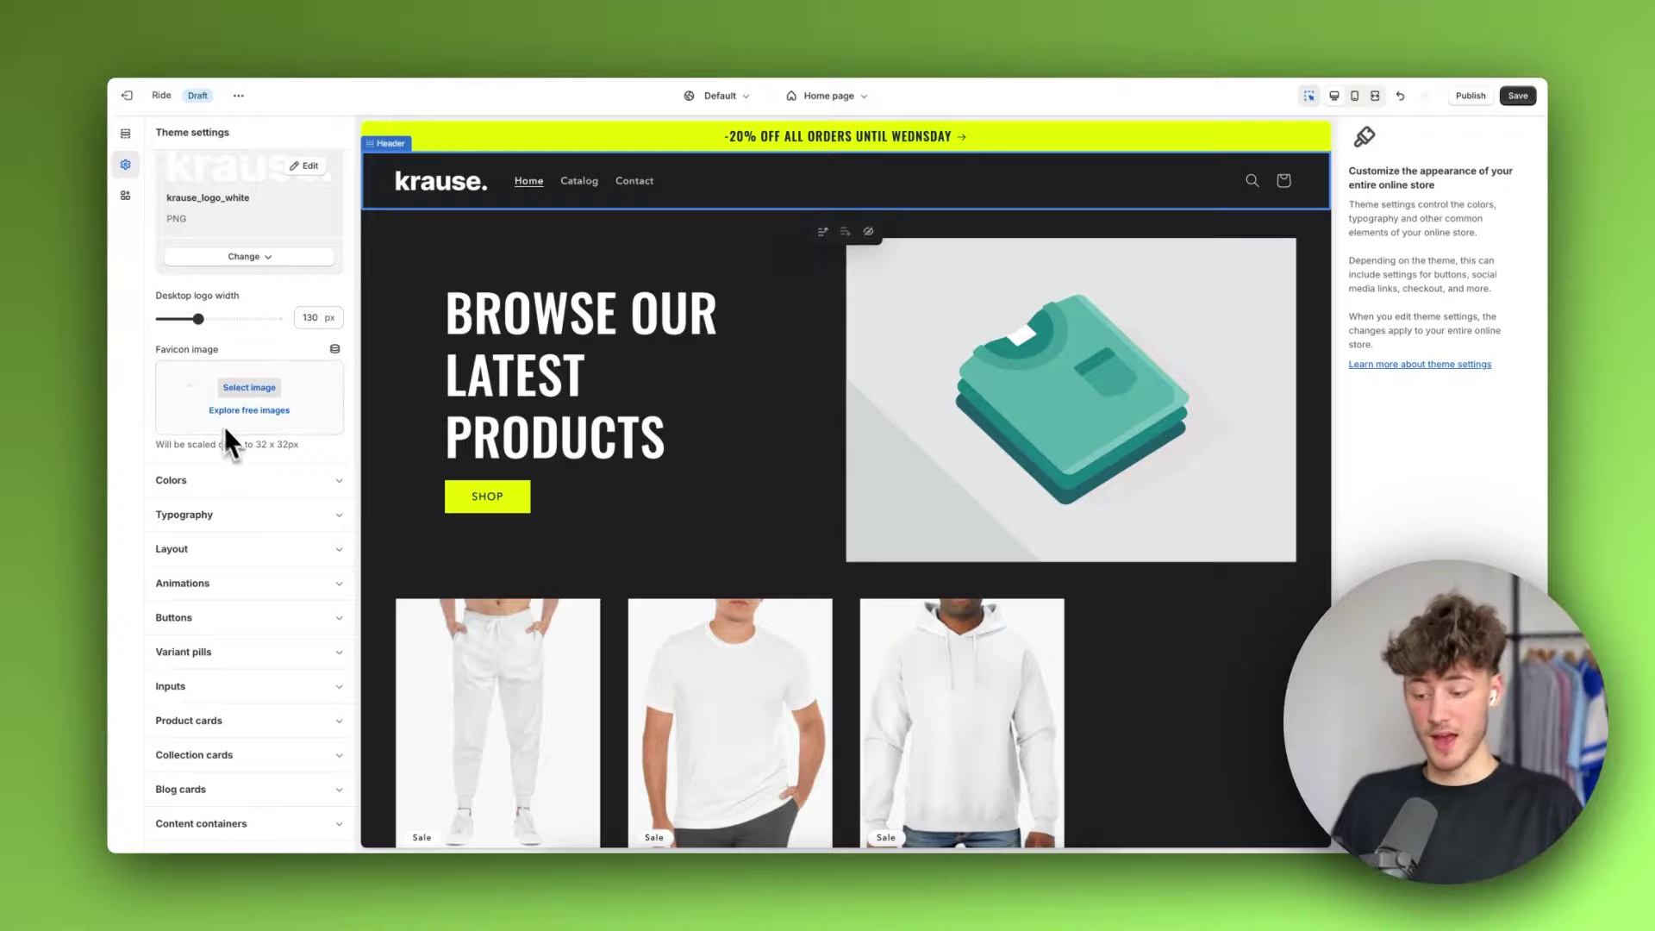
- Look over the theme's typography settings and add a new color scheme to the theme's colors
click(184, 515)
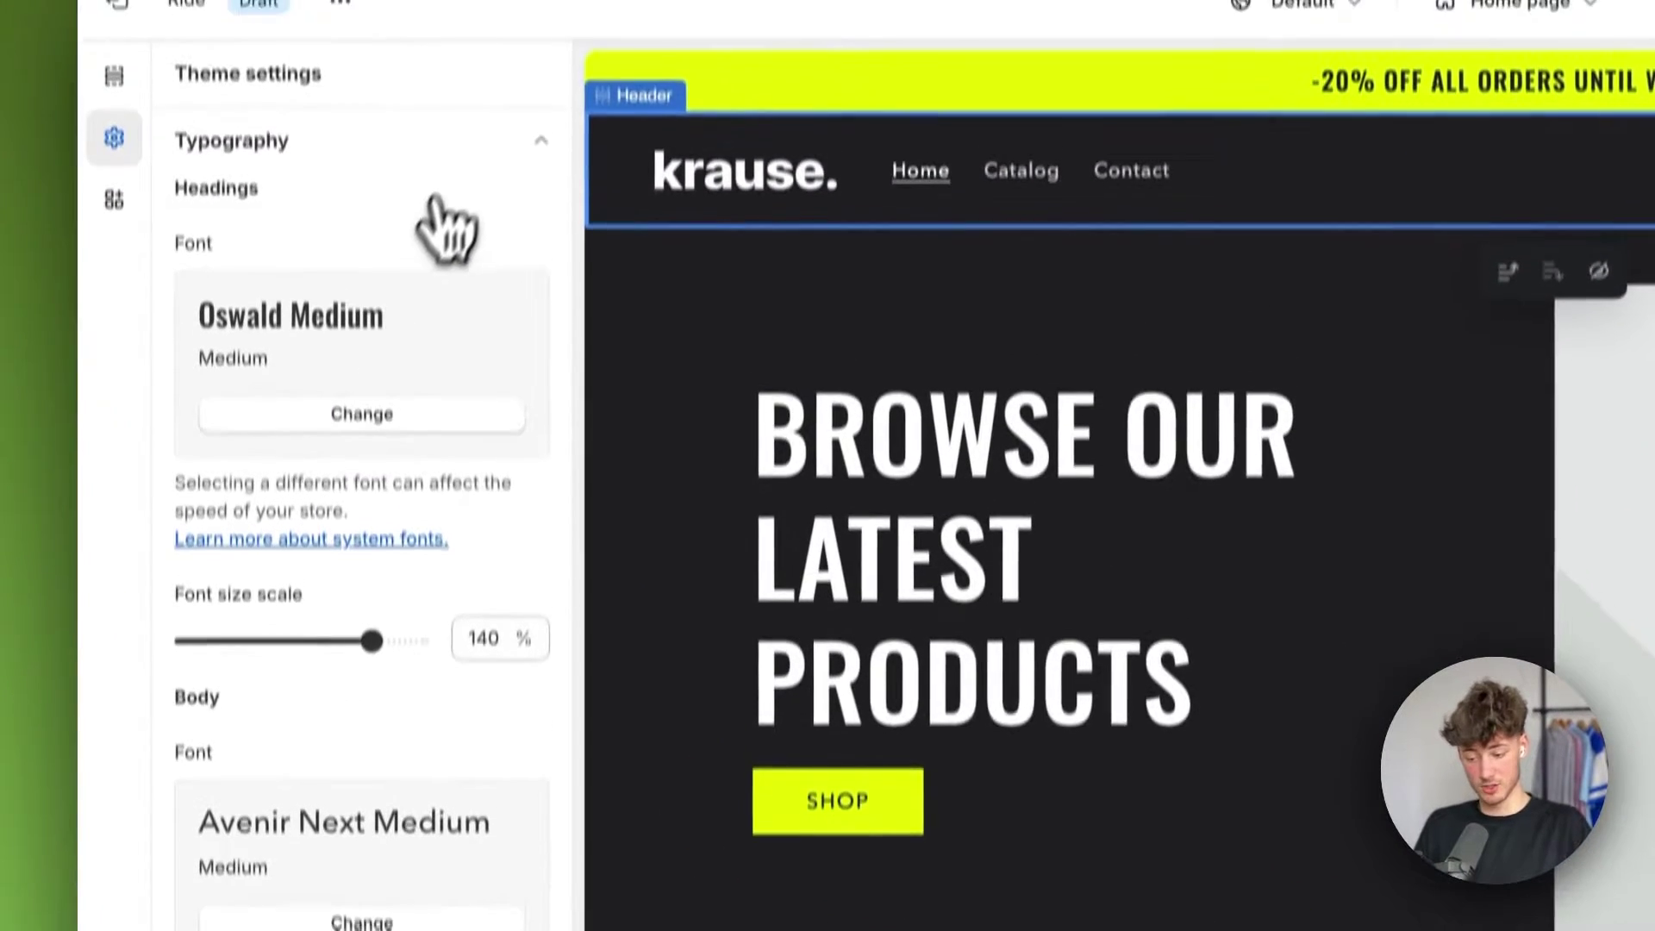
click(457, 149)
scroll(462, 351, up, 3)
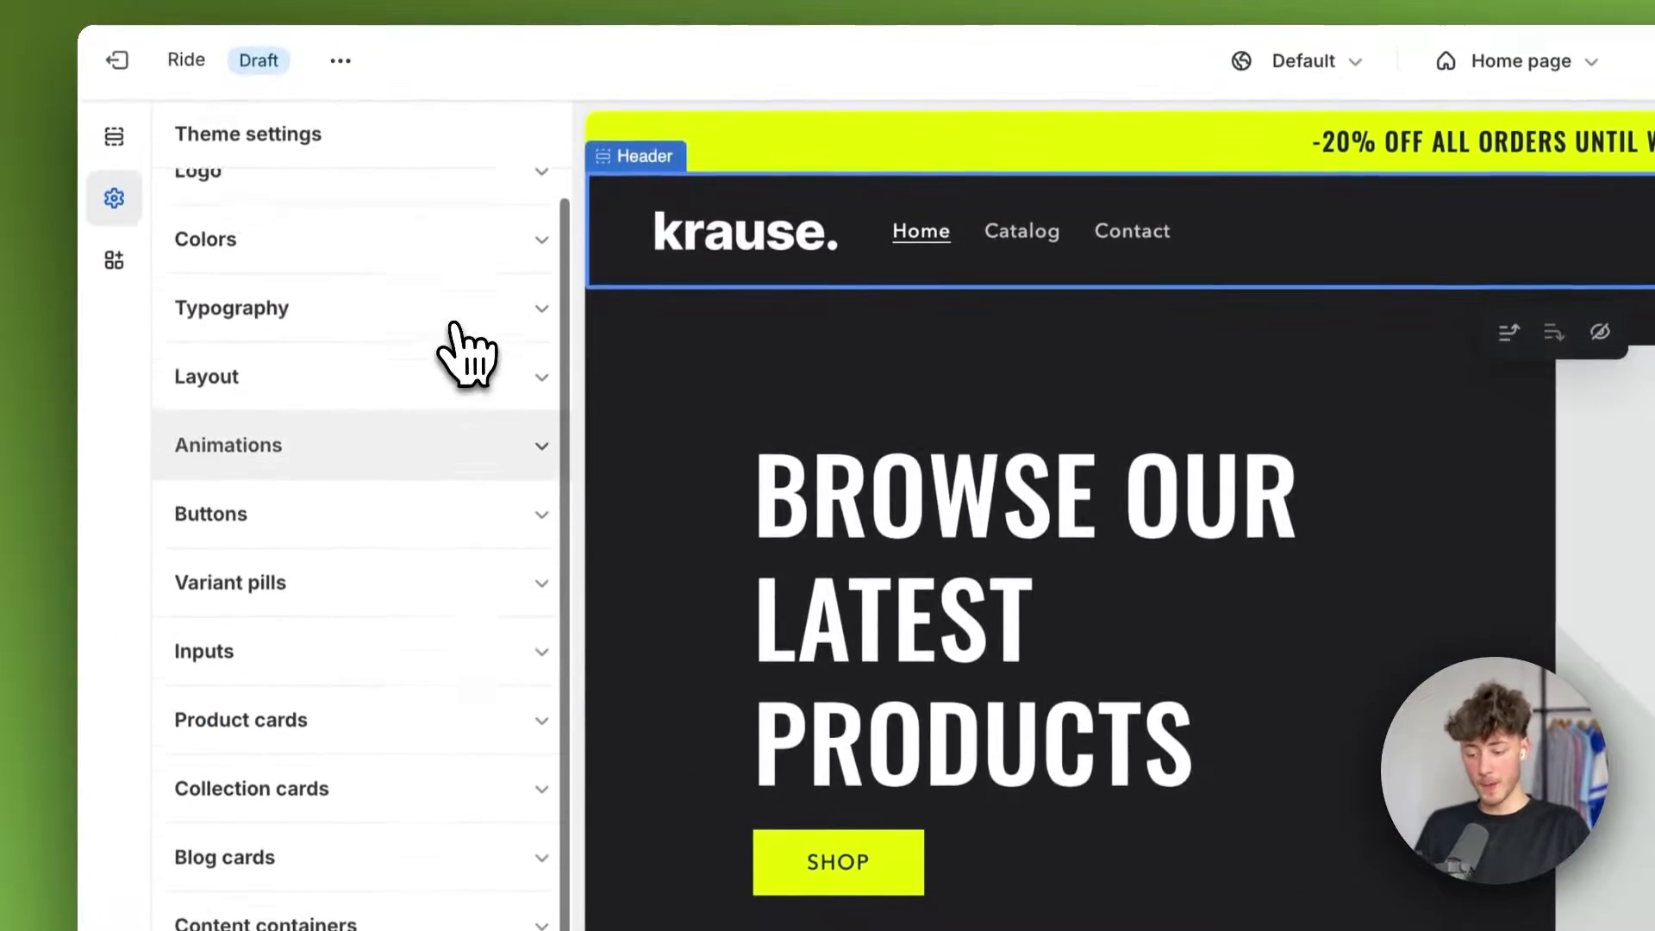
click(499, 292)
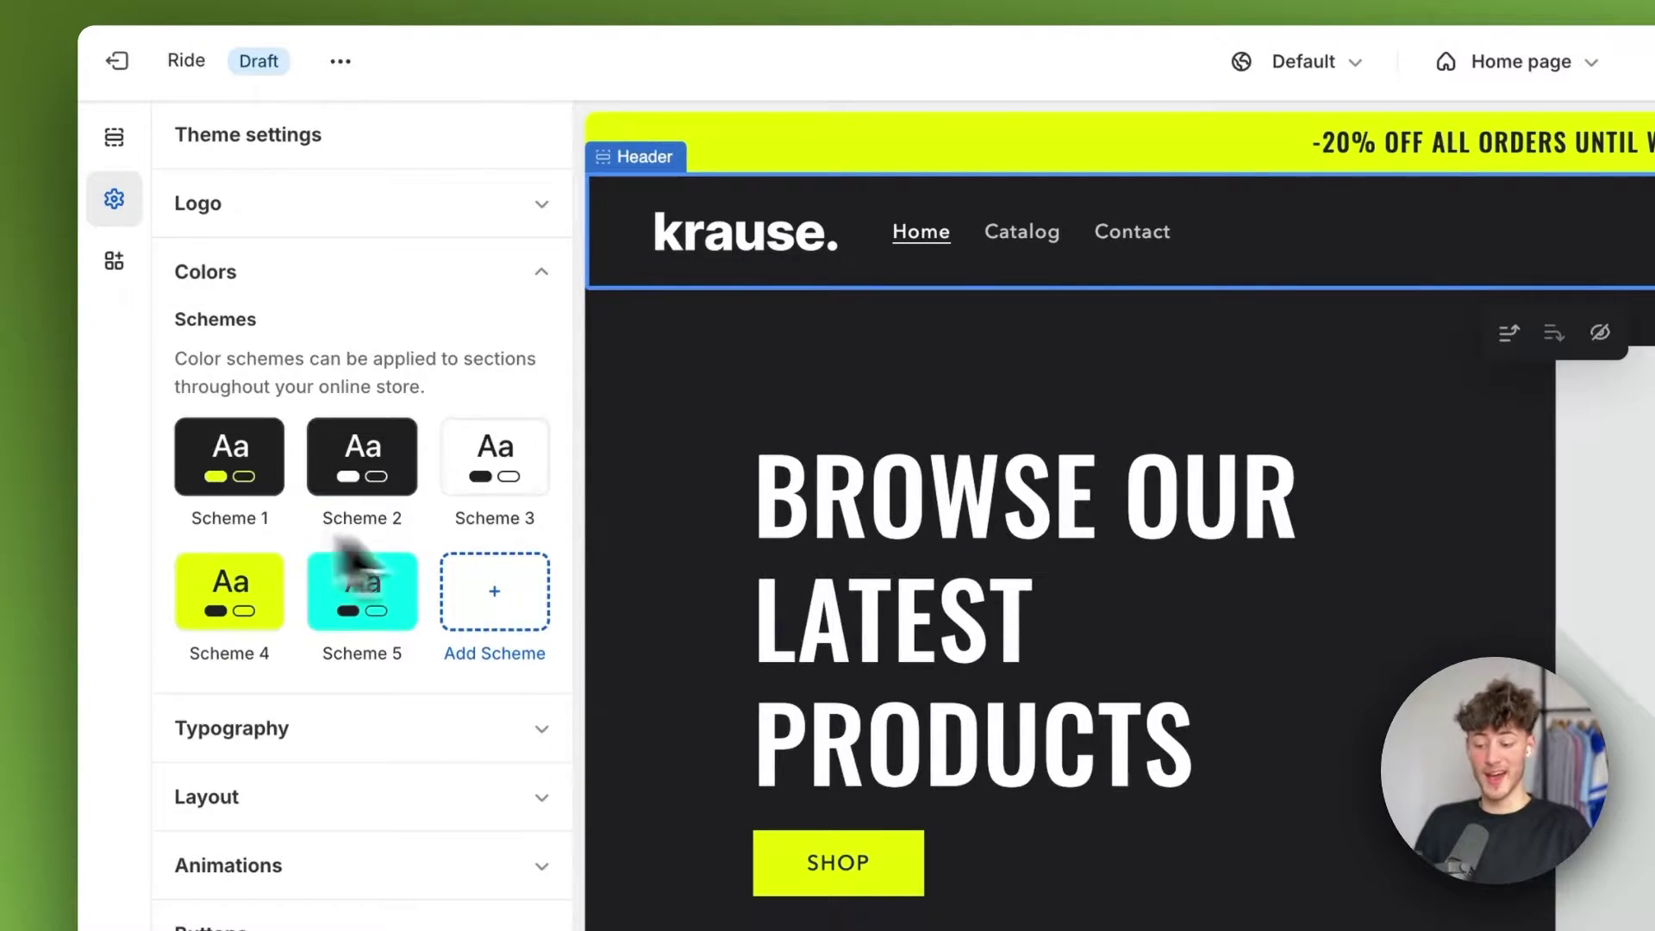
click(517, 612)
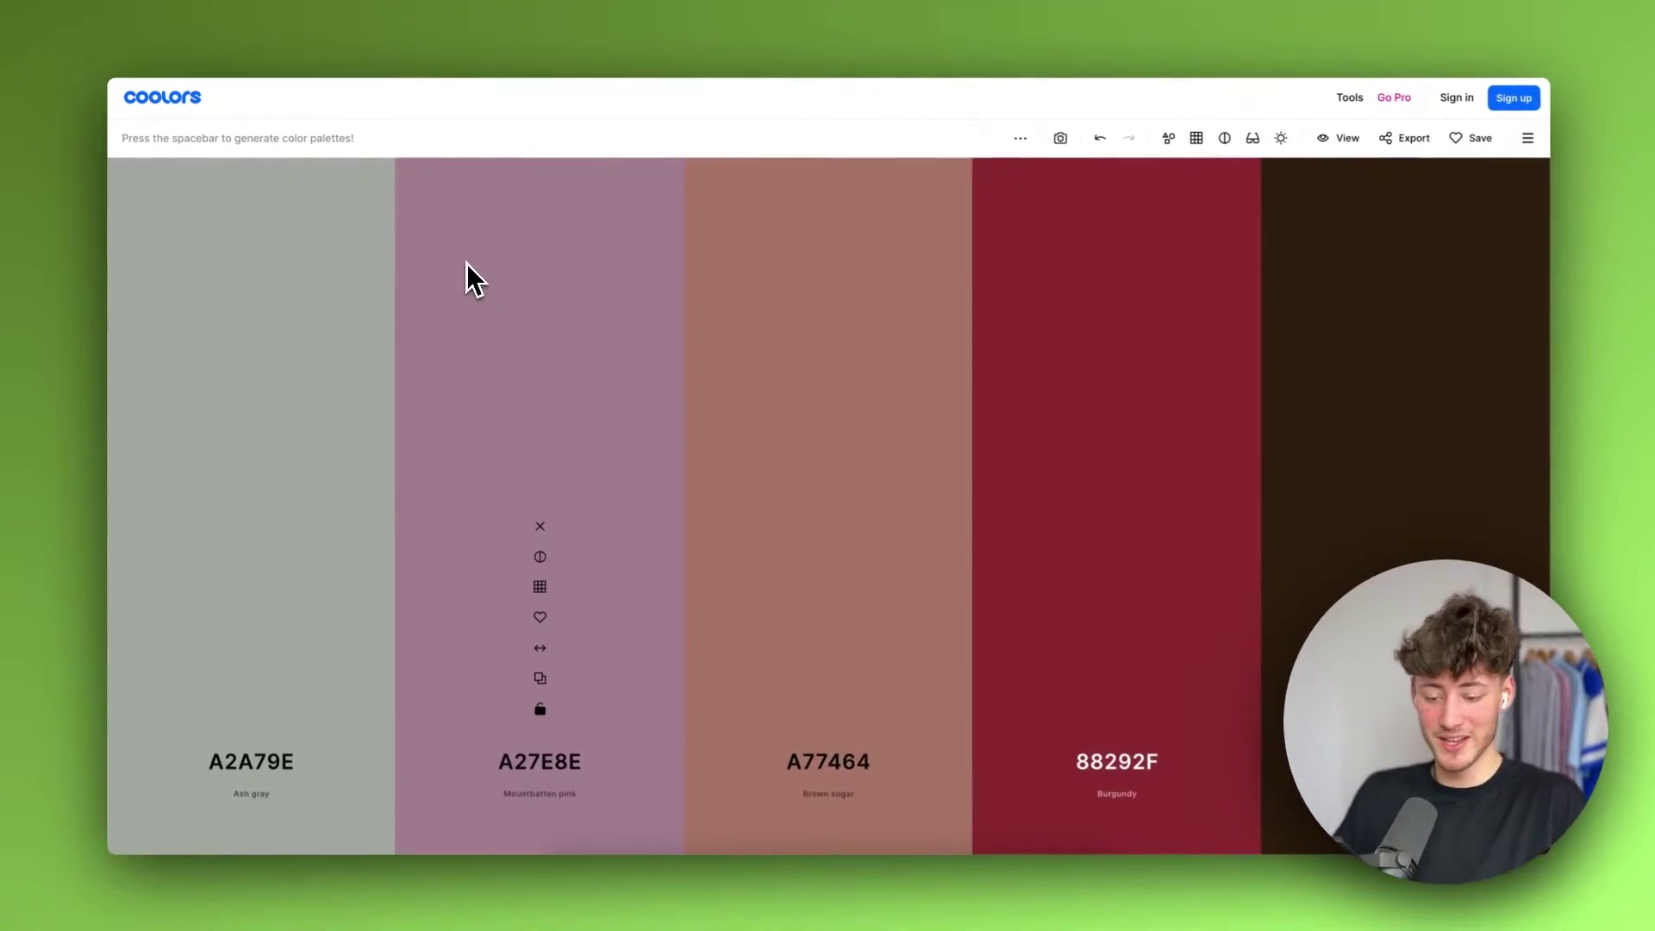
- Switch to Coolors and generate a series of random color palettes for inspiration
key(space)
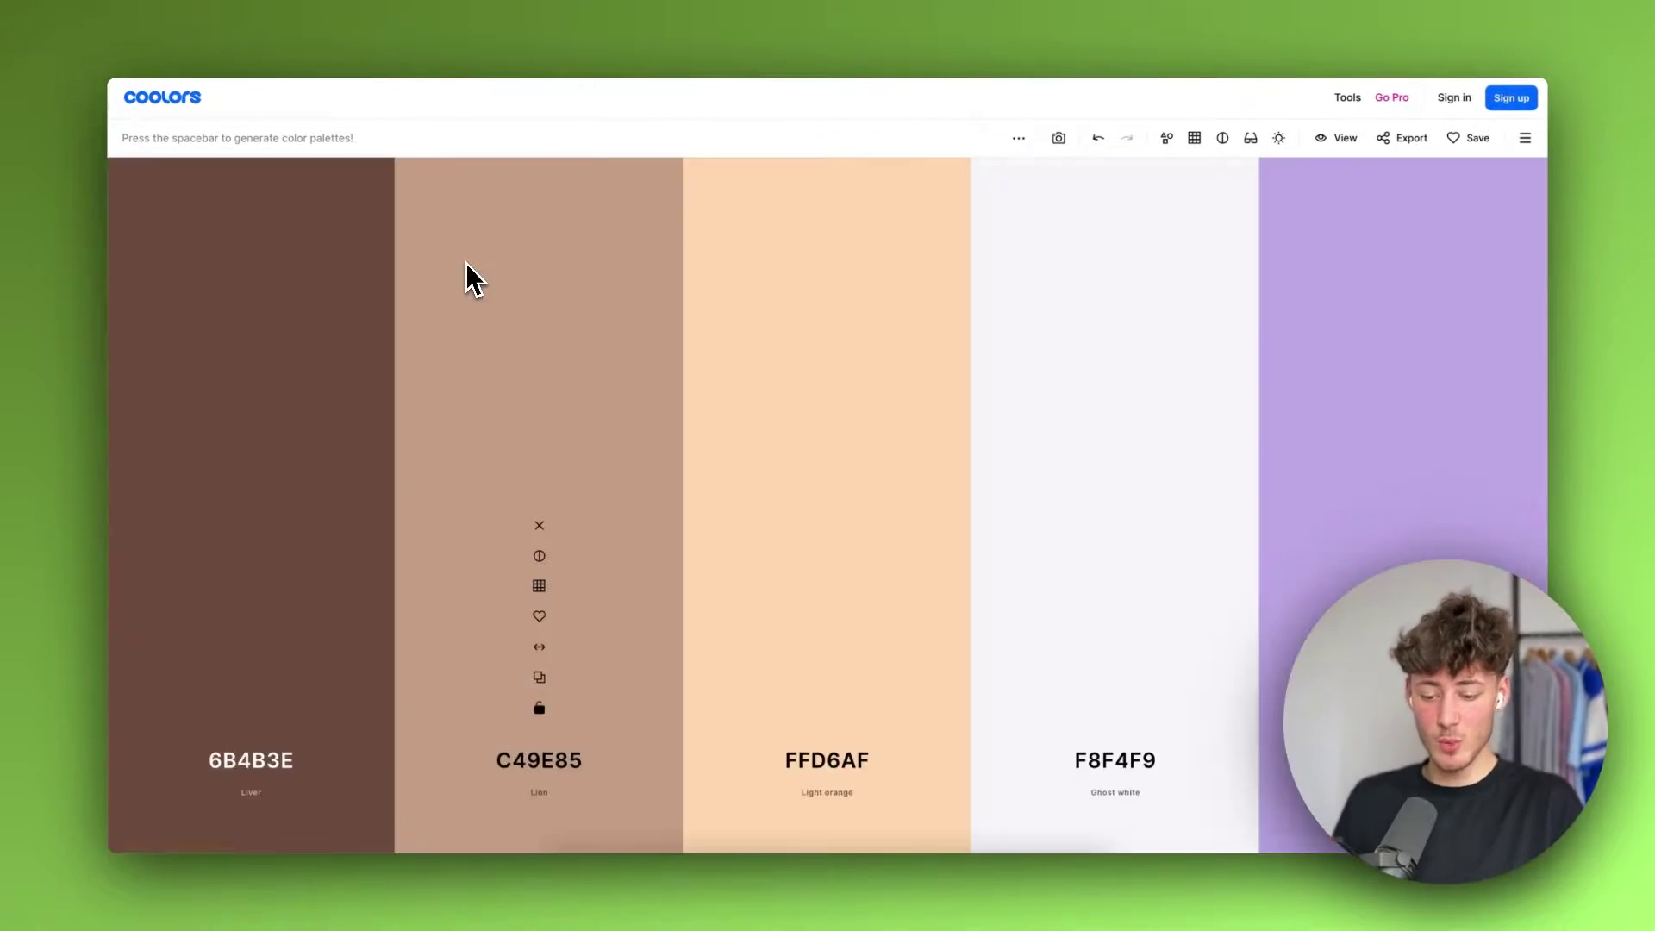
key(space)
key(space)
key(space)
key(space)
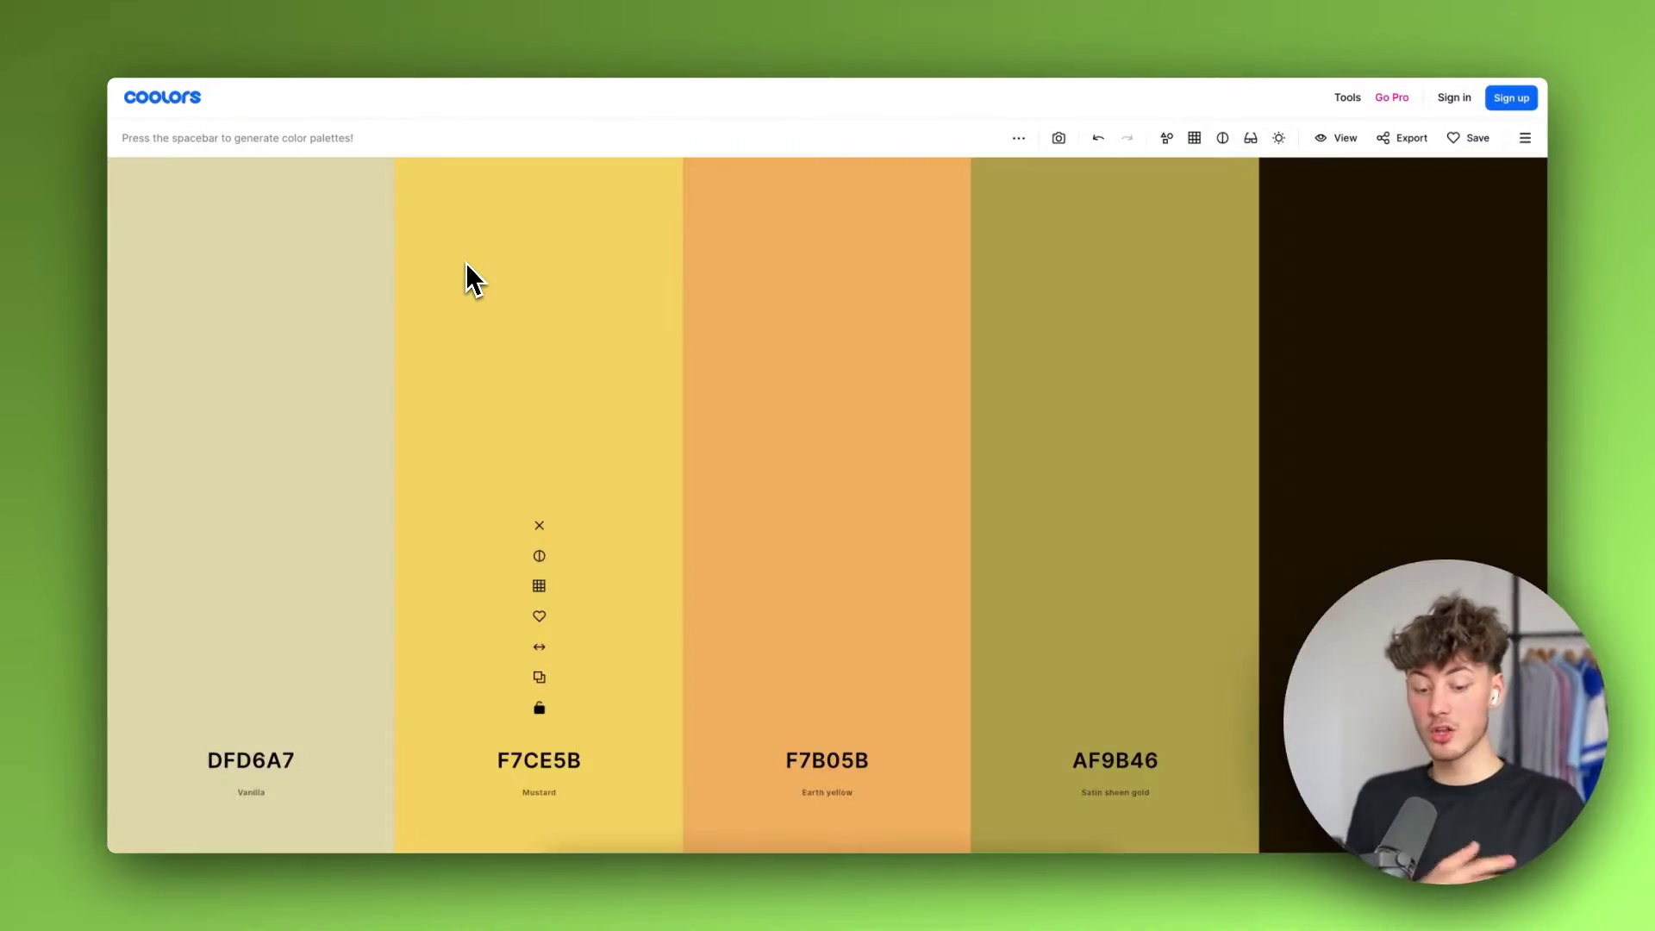
key(space)
key(space)
key(space)
key(space)
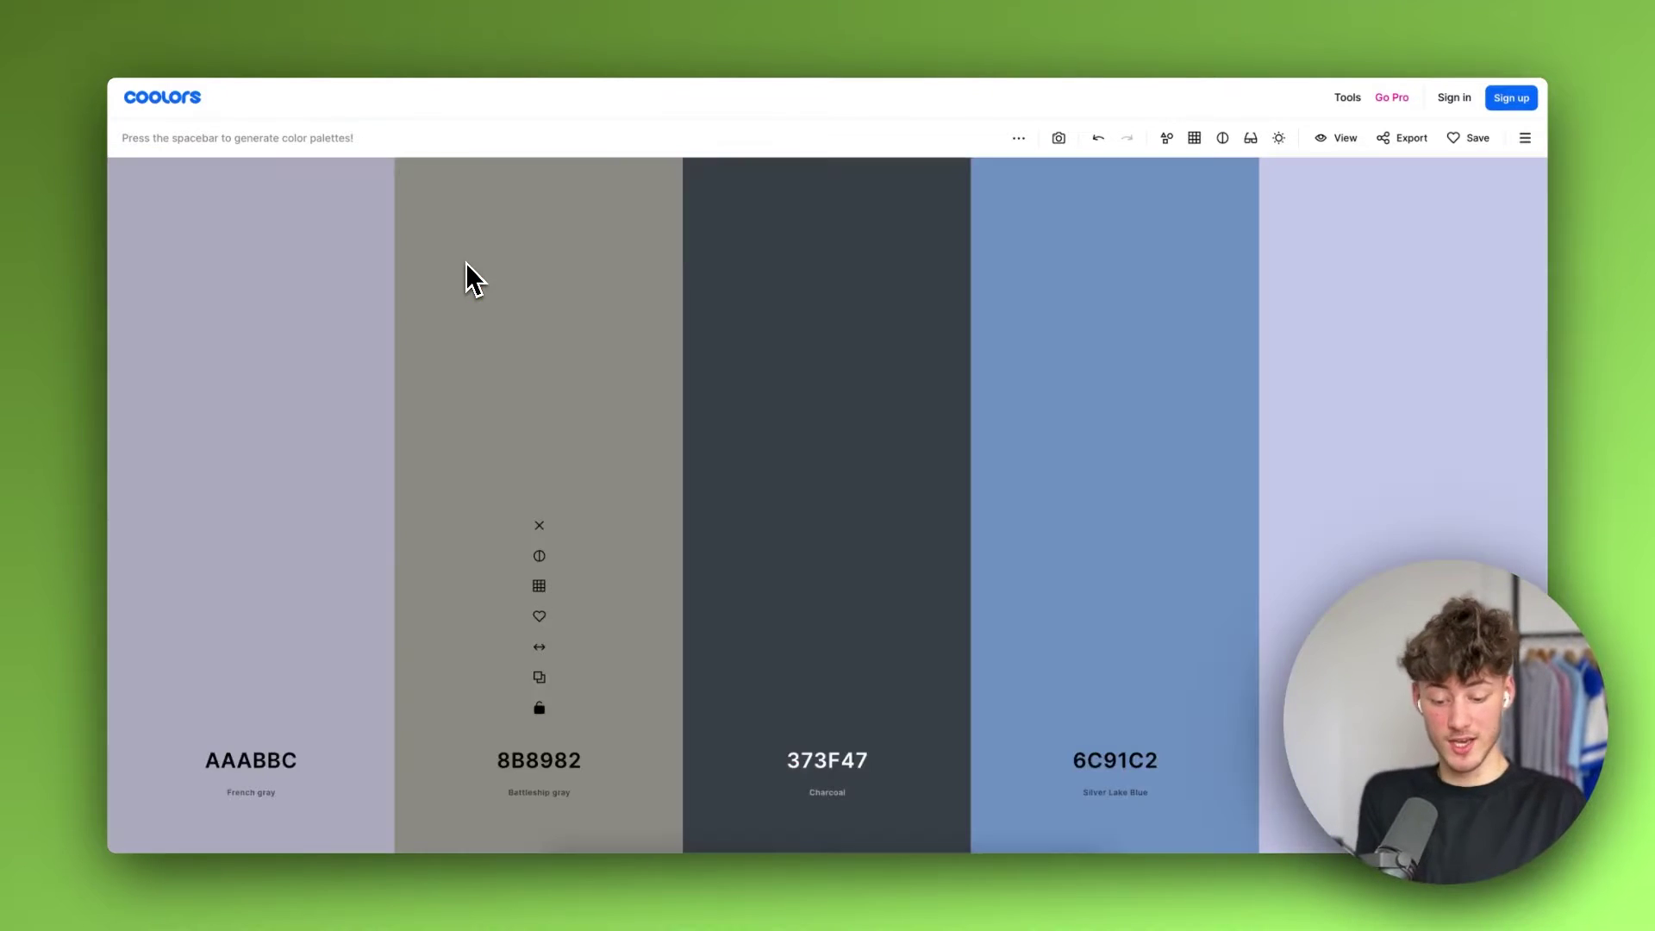
key(space)
key(space)
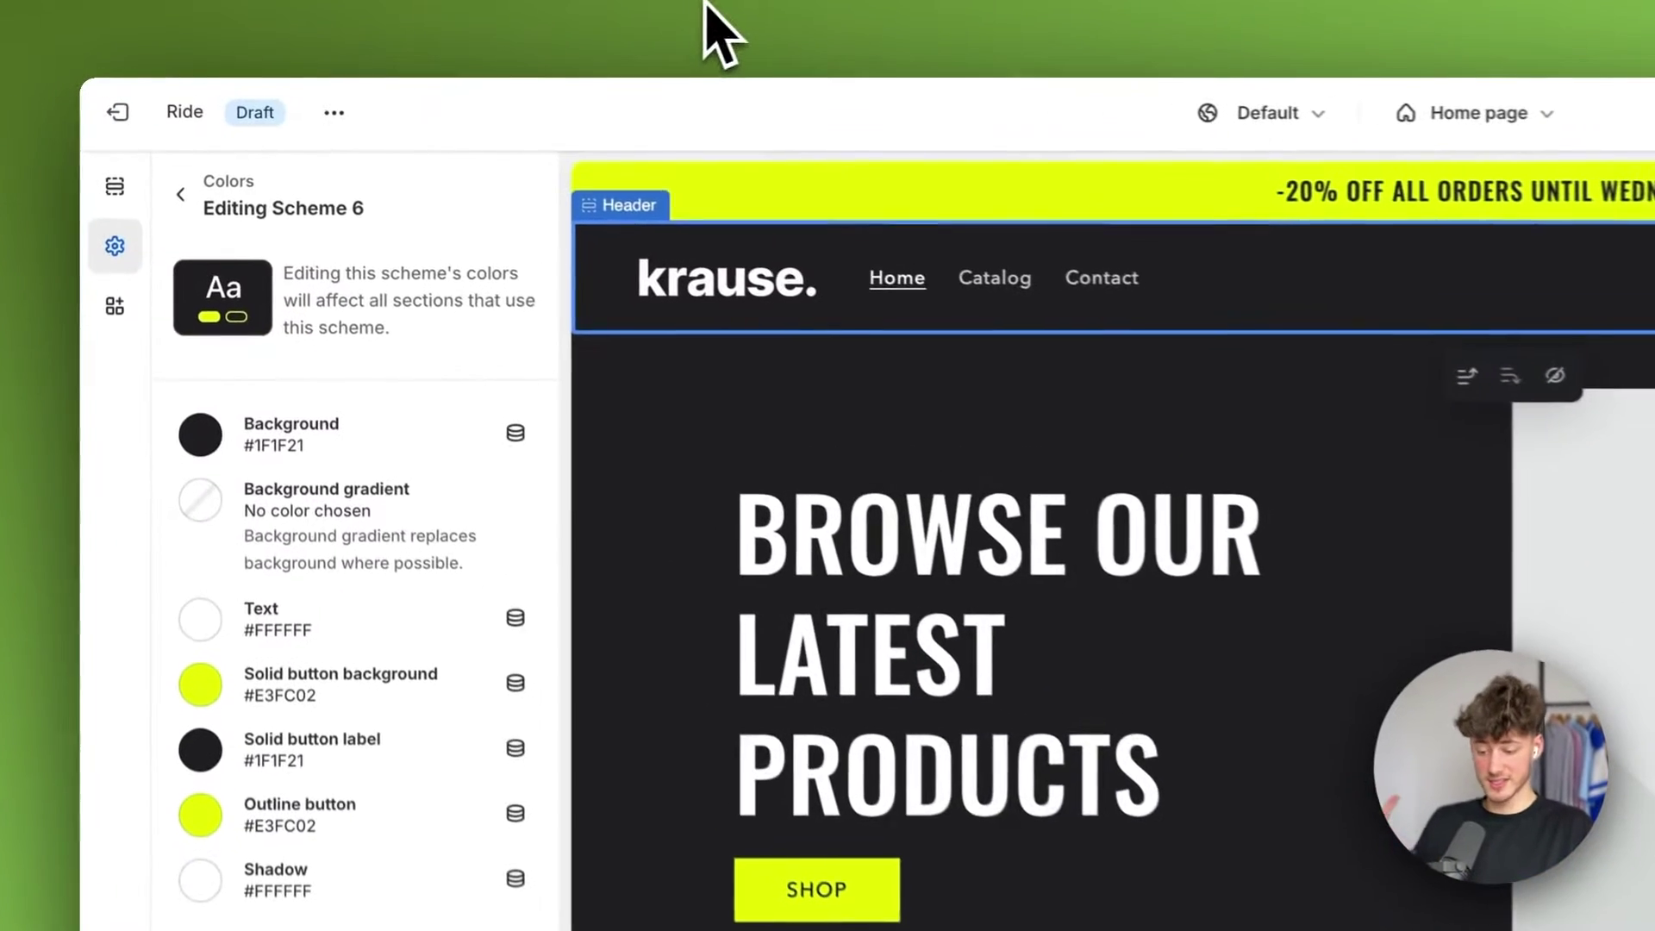
- Return from Coolors to the theme editor, leave the new color scheme's editor and browse the fonts available for headings
click(195, 208)
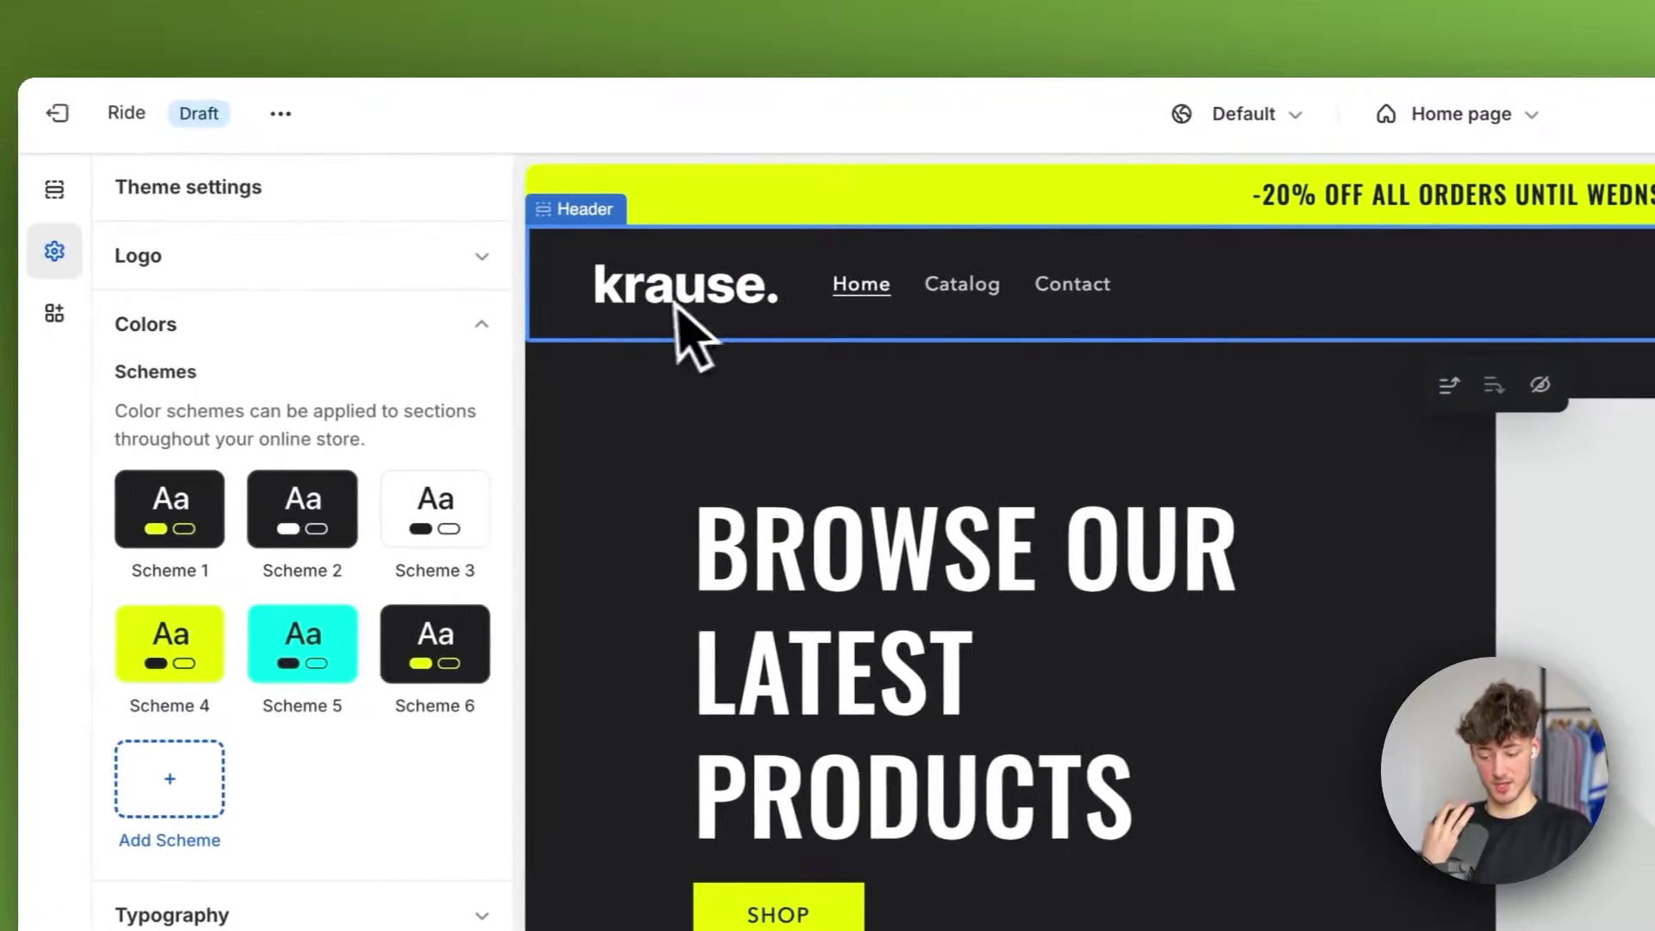
click(567, 325)
click(457, 395)
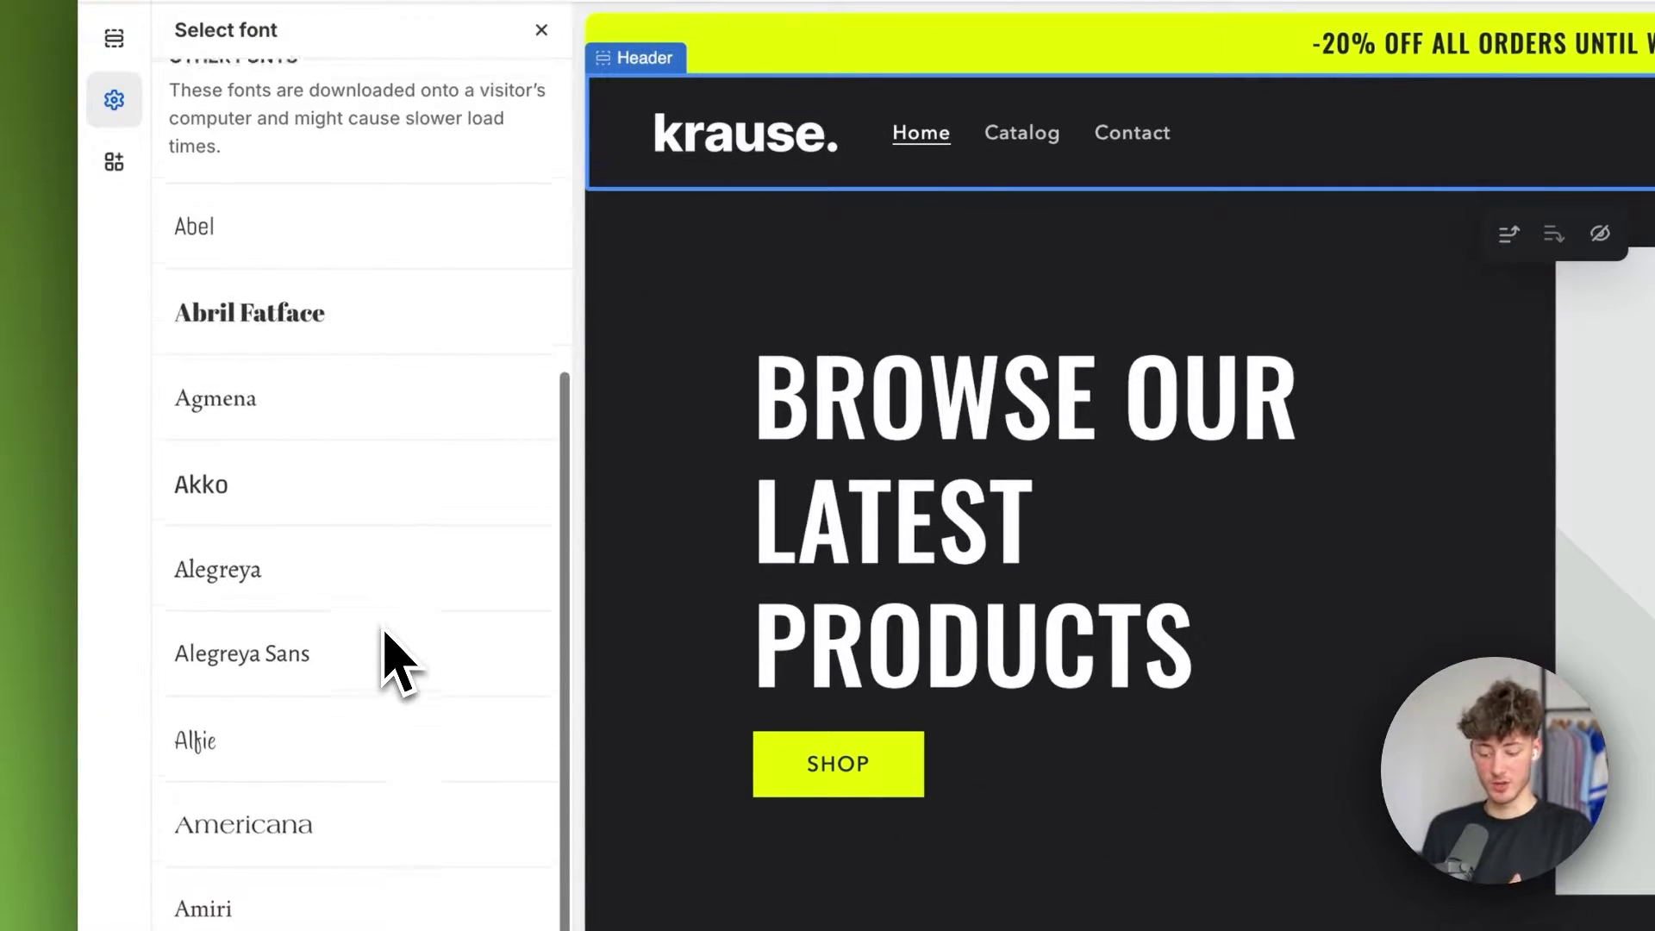
scroll(344, 451, up, 6)
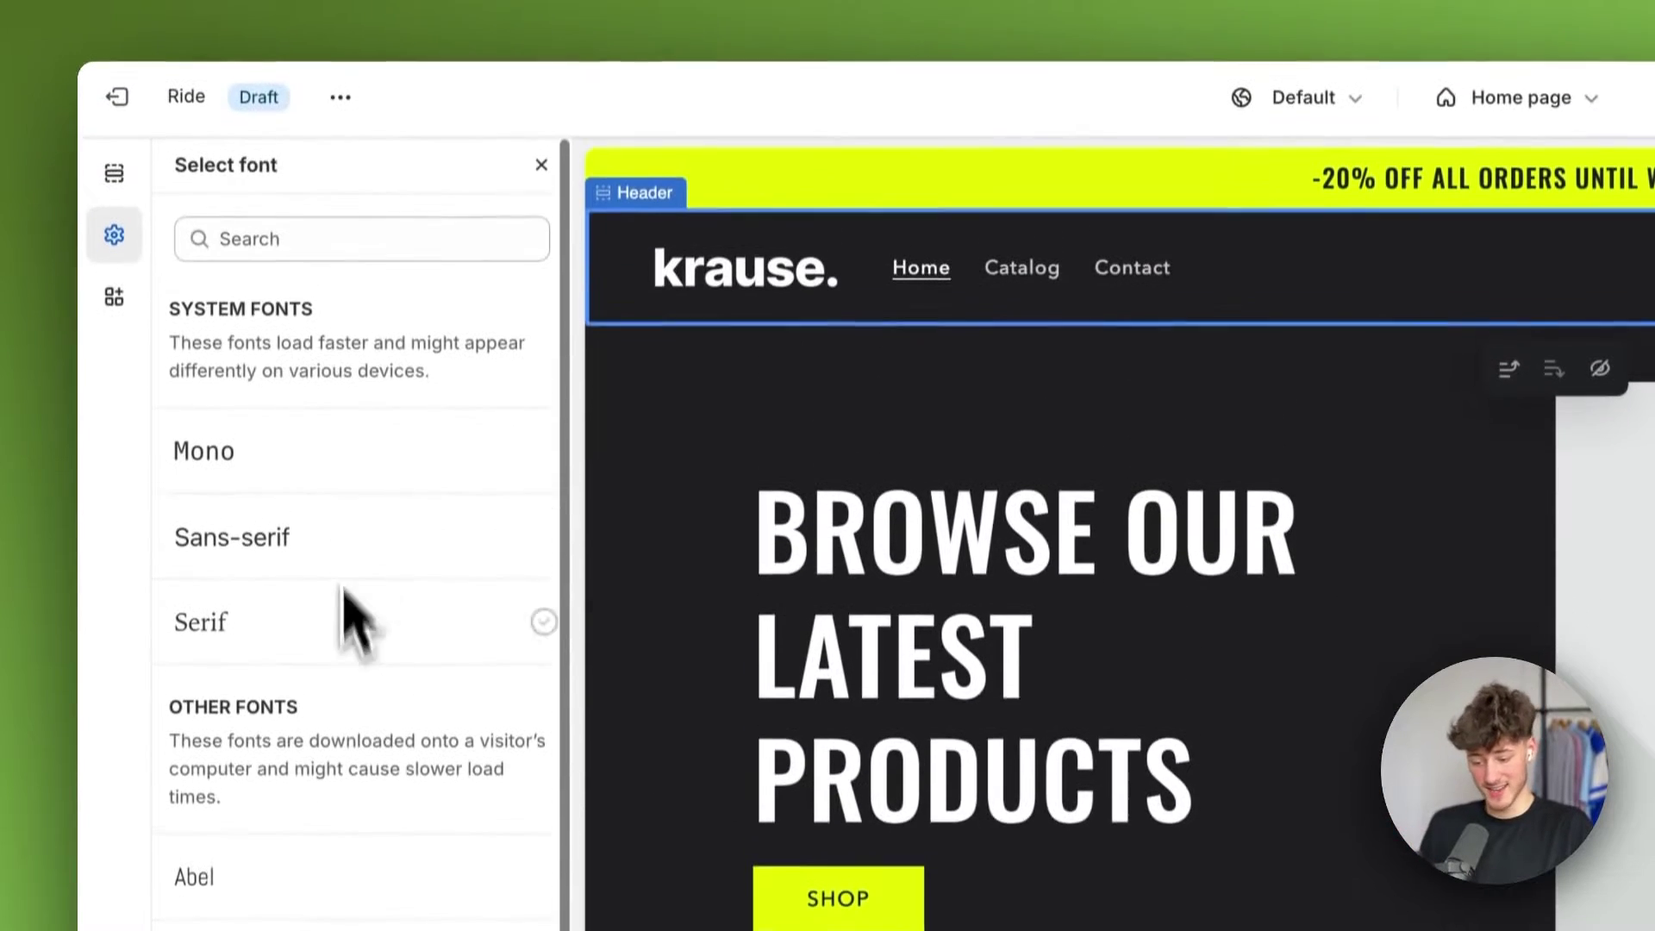
click(541, 165)
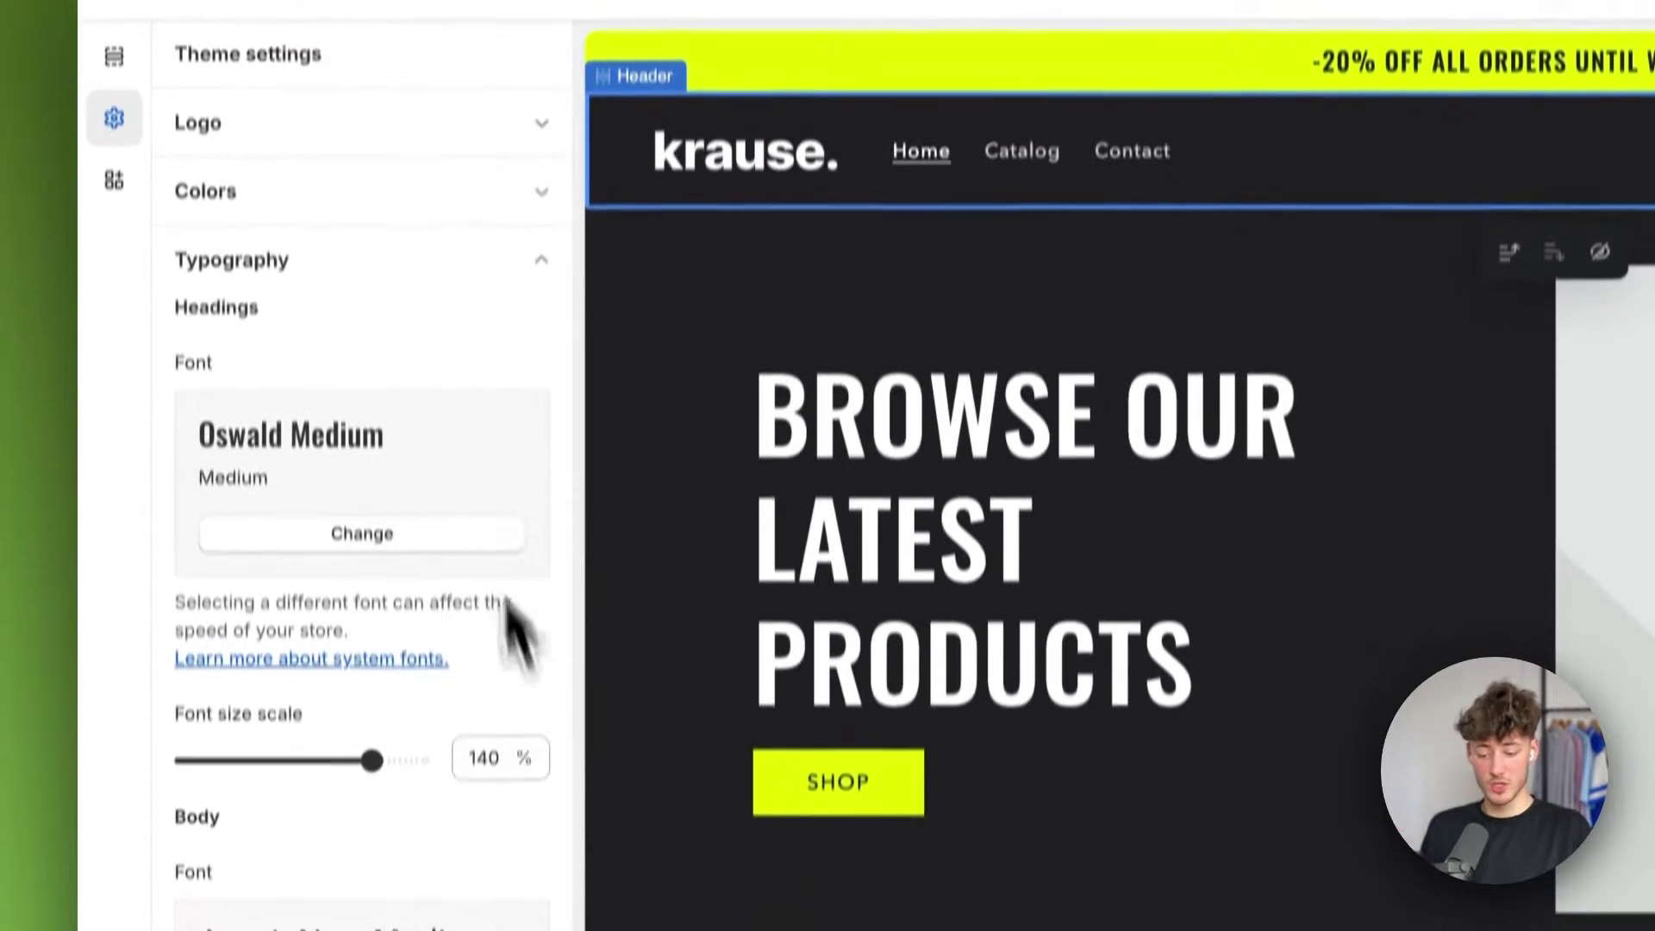
- Close the typography settings and look over the other categories in the theme settings
click(543, 263)
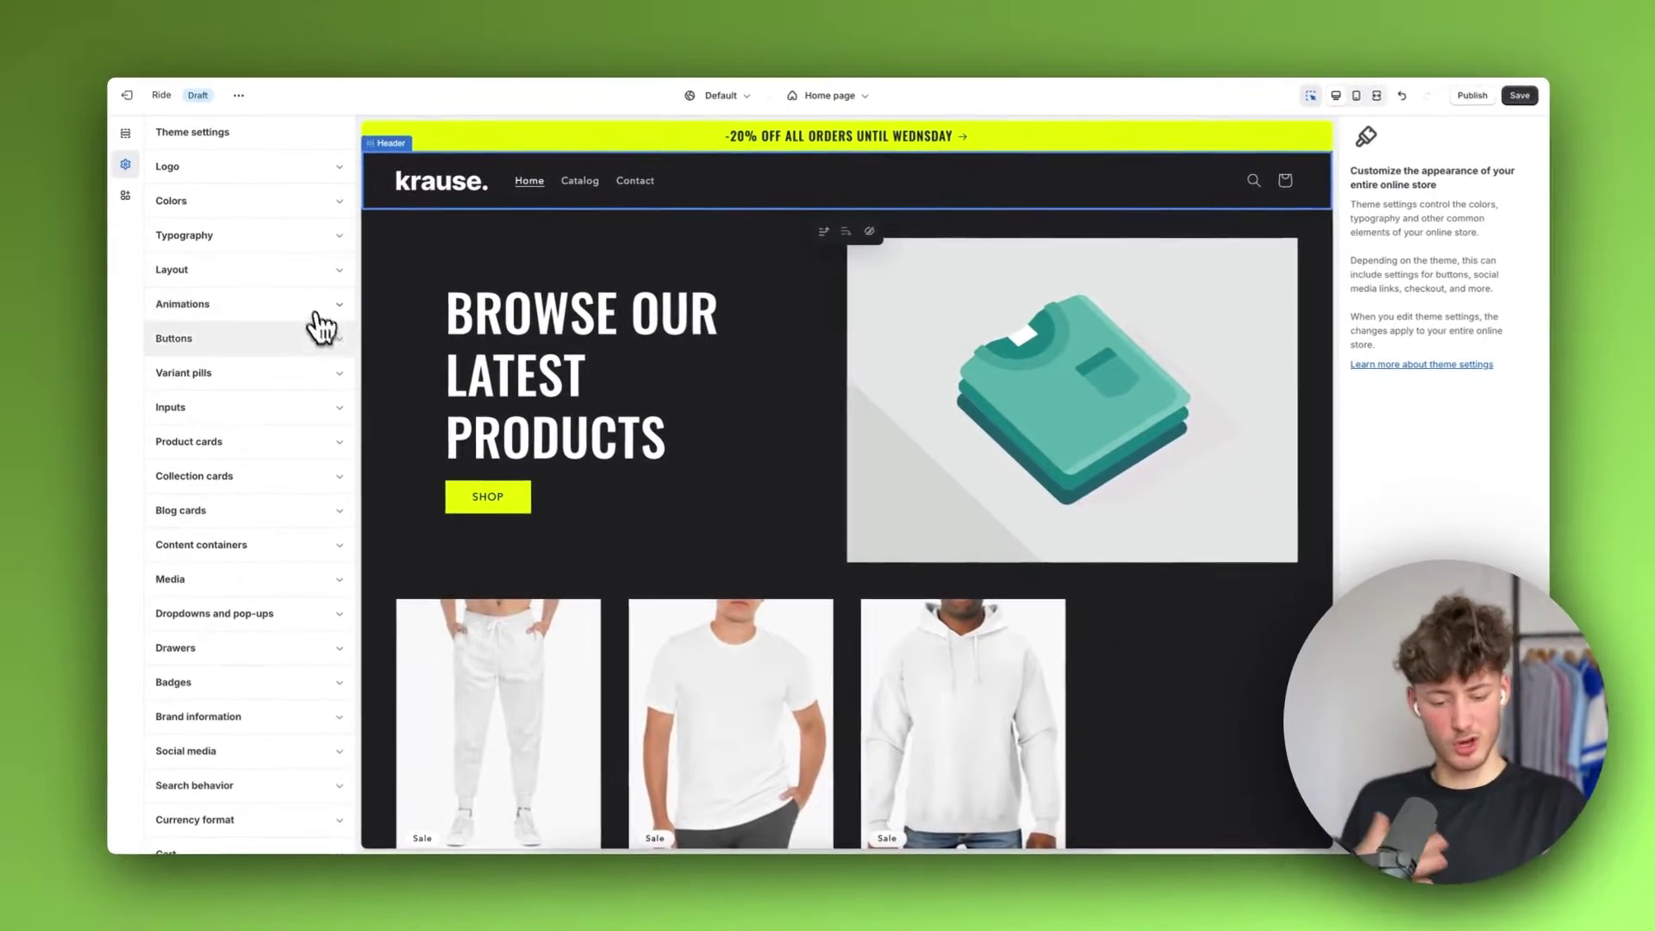
scroll(695, 344, down, 3)
scroll(694, 344, up, 3)
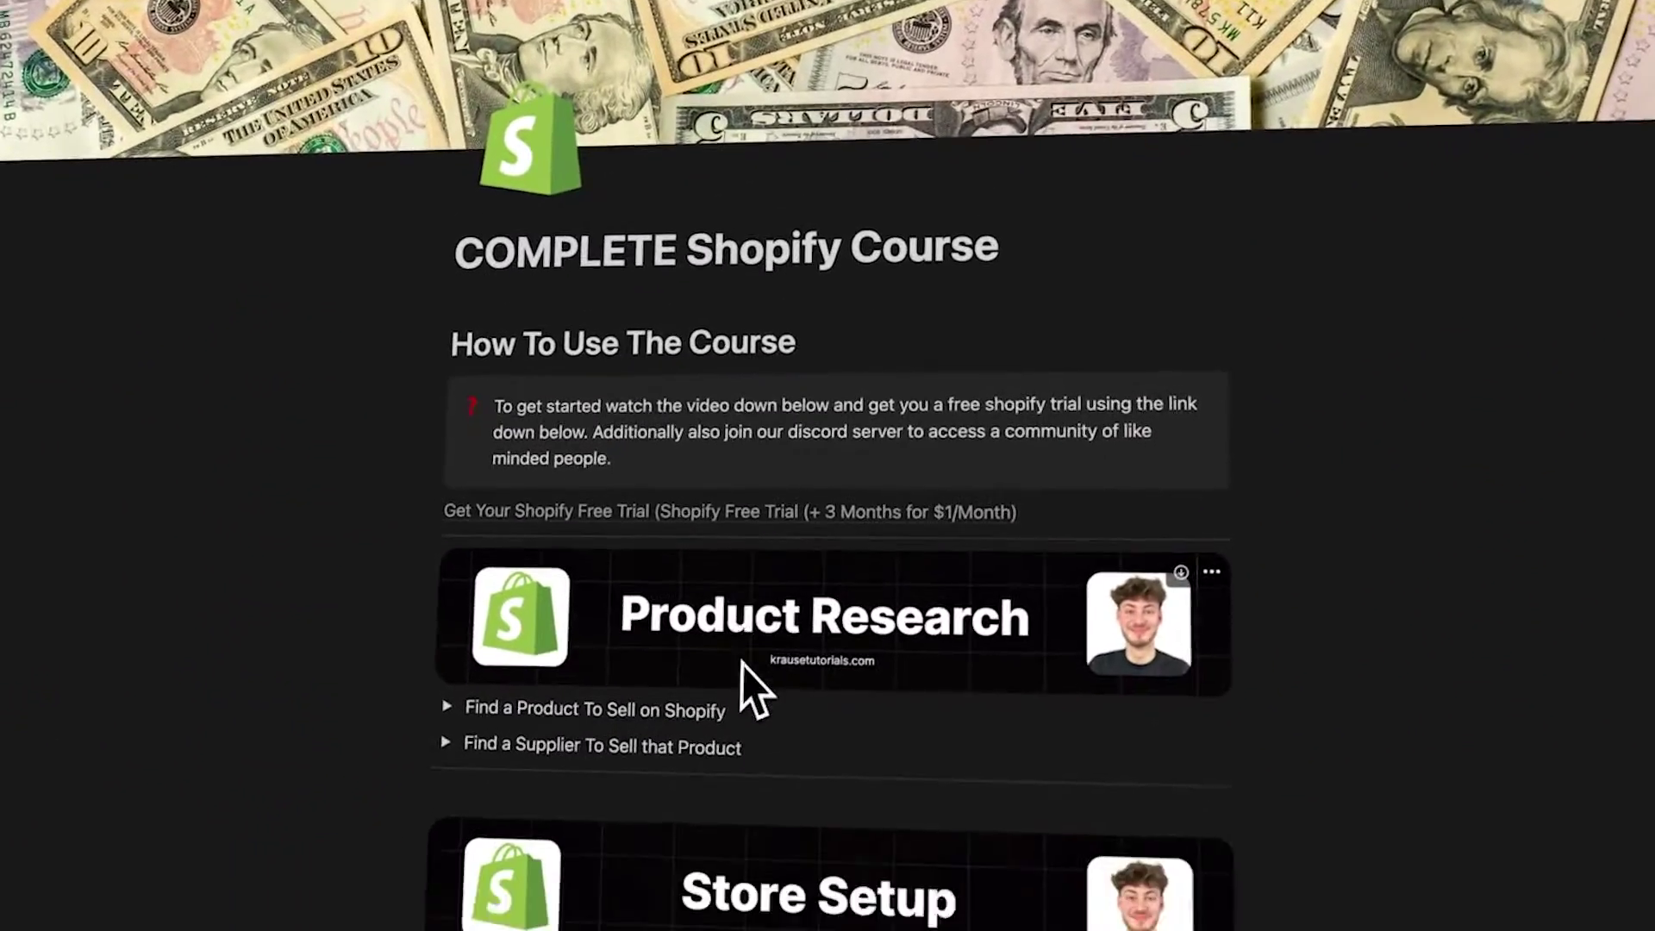
scroll(748, 684, down, 3)
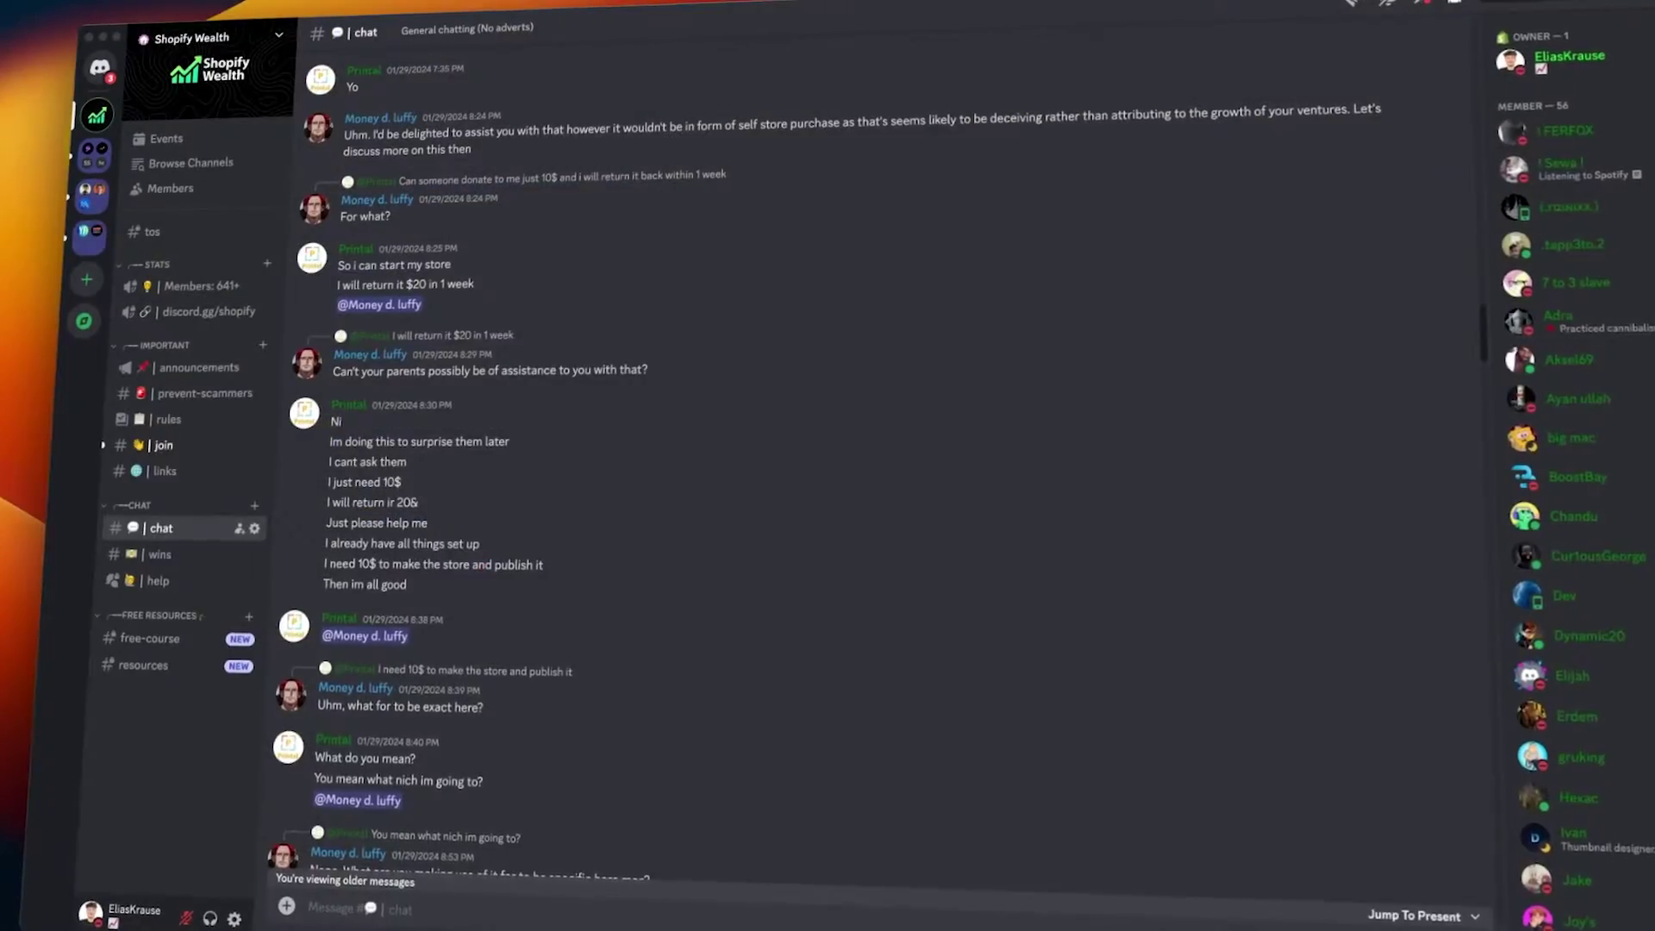
scroll(776, 474, up, 15)
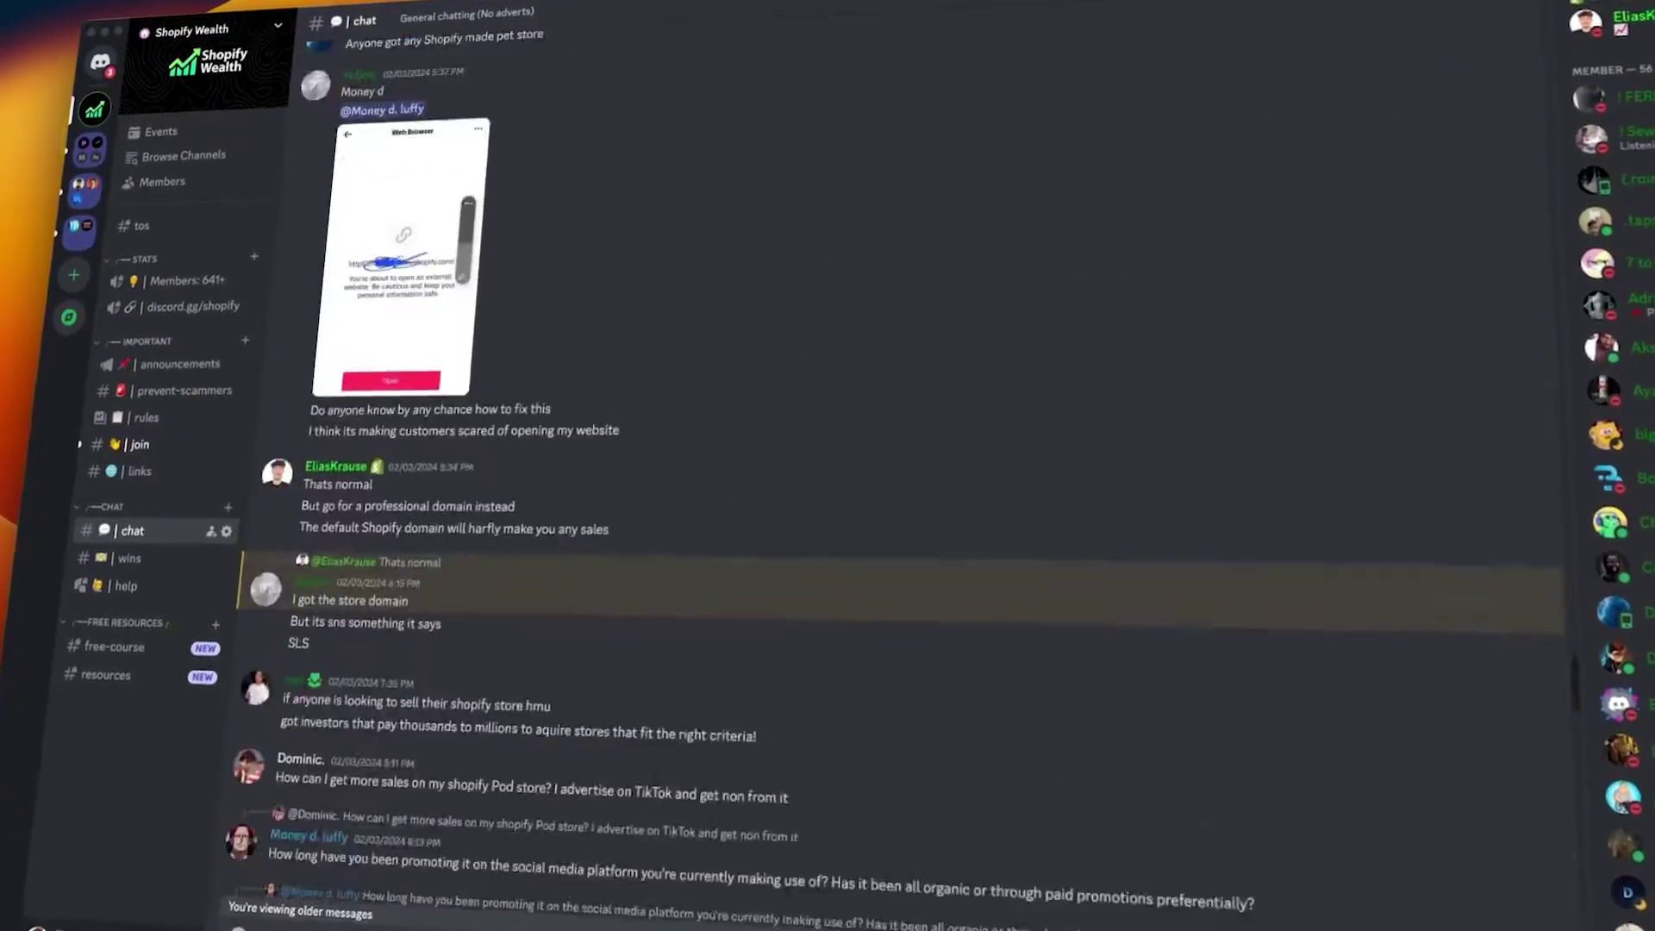
scroll(775, 474, up, 15)
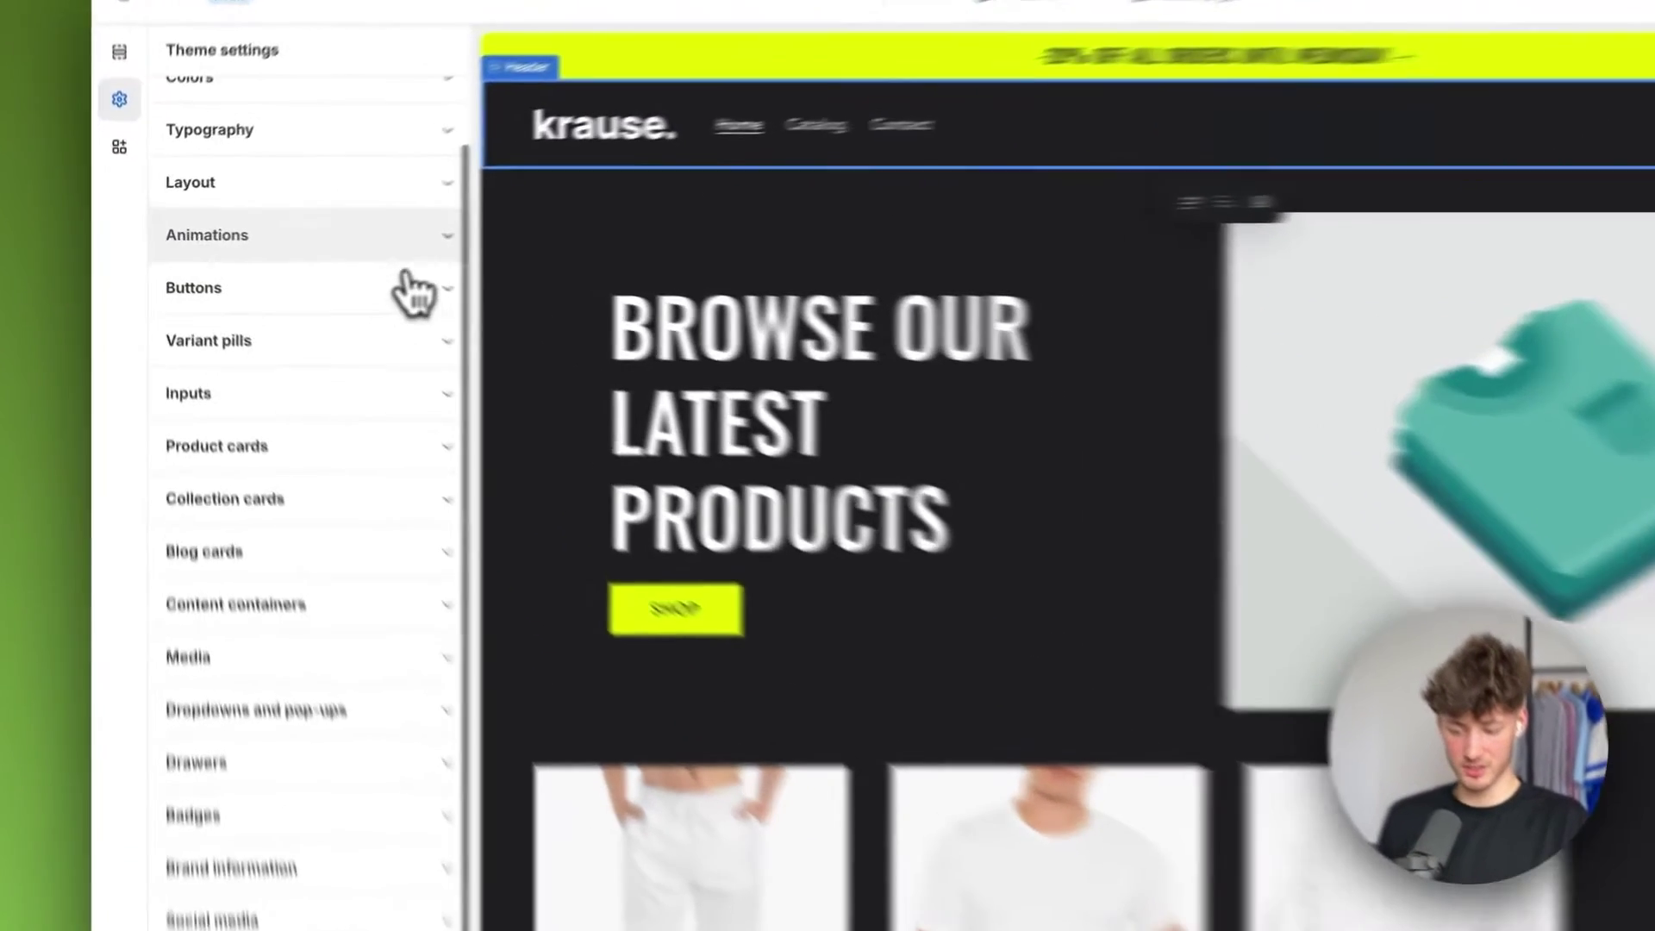
- Review the theme's animation and button settings, leaving both groups collapsed
click(304, 306)
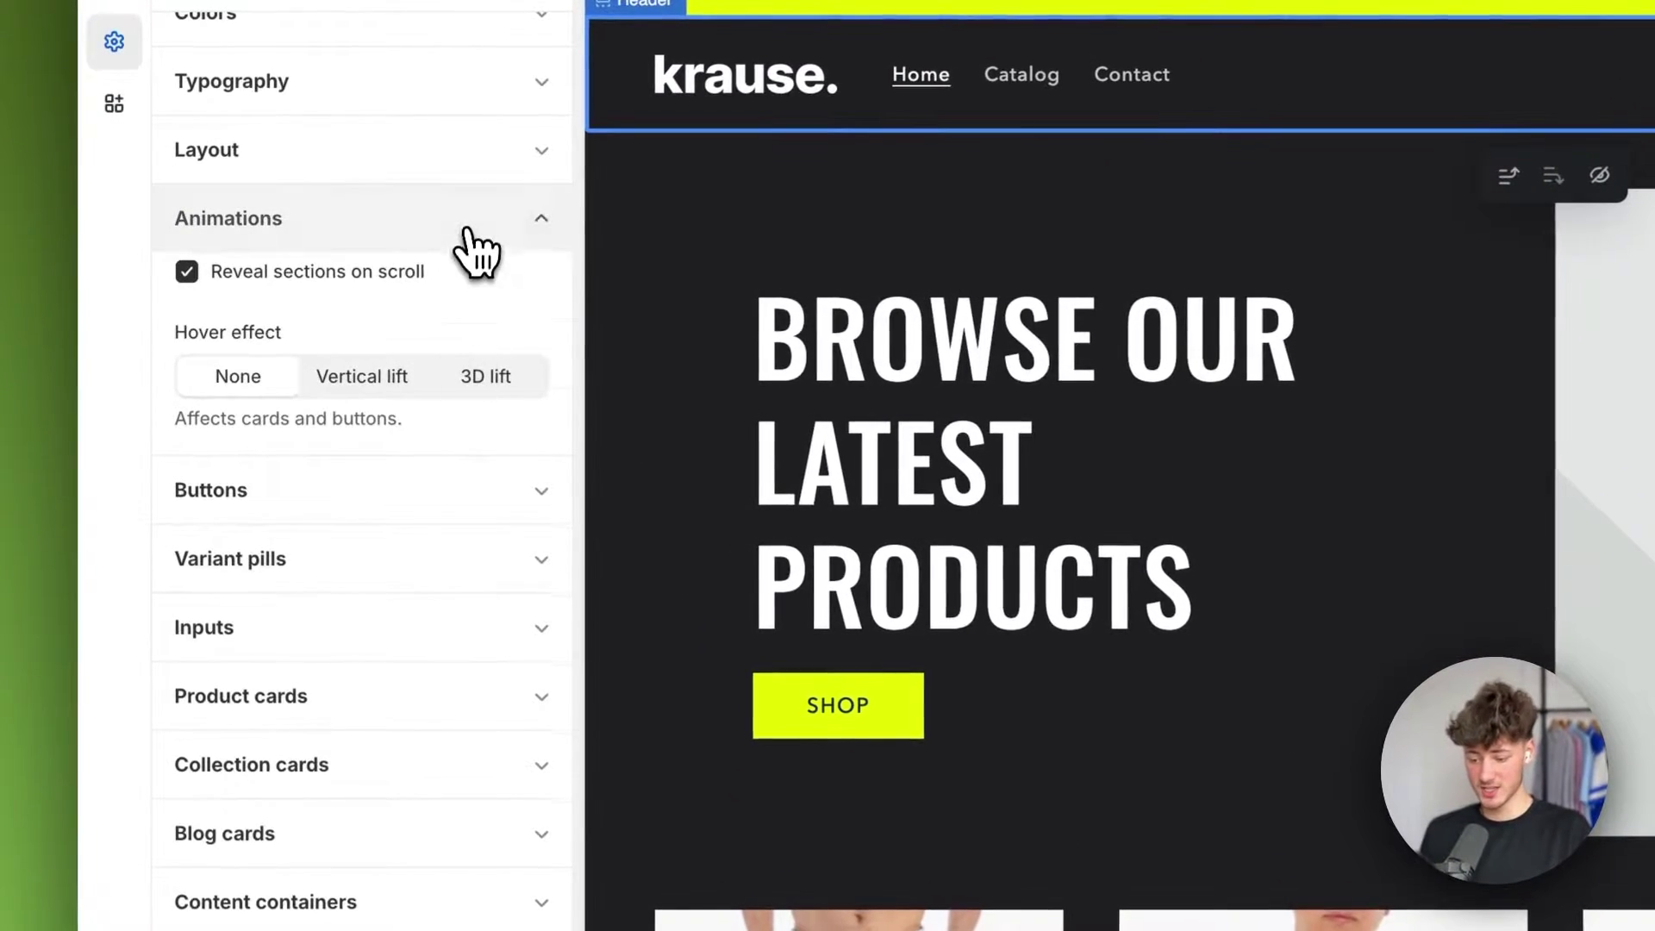
click(473, 226)
click(472, 286)
click(435, 290)
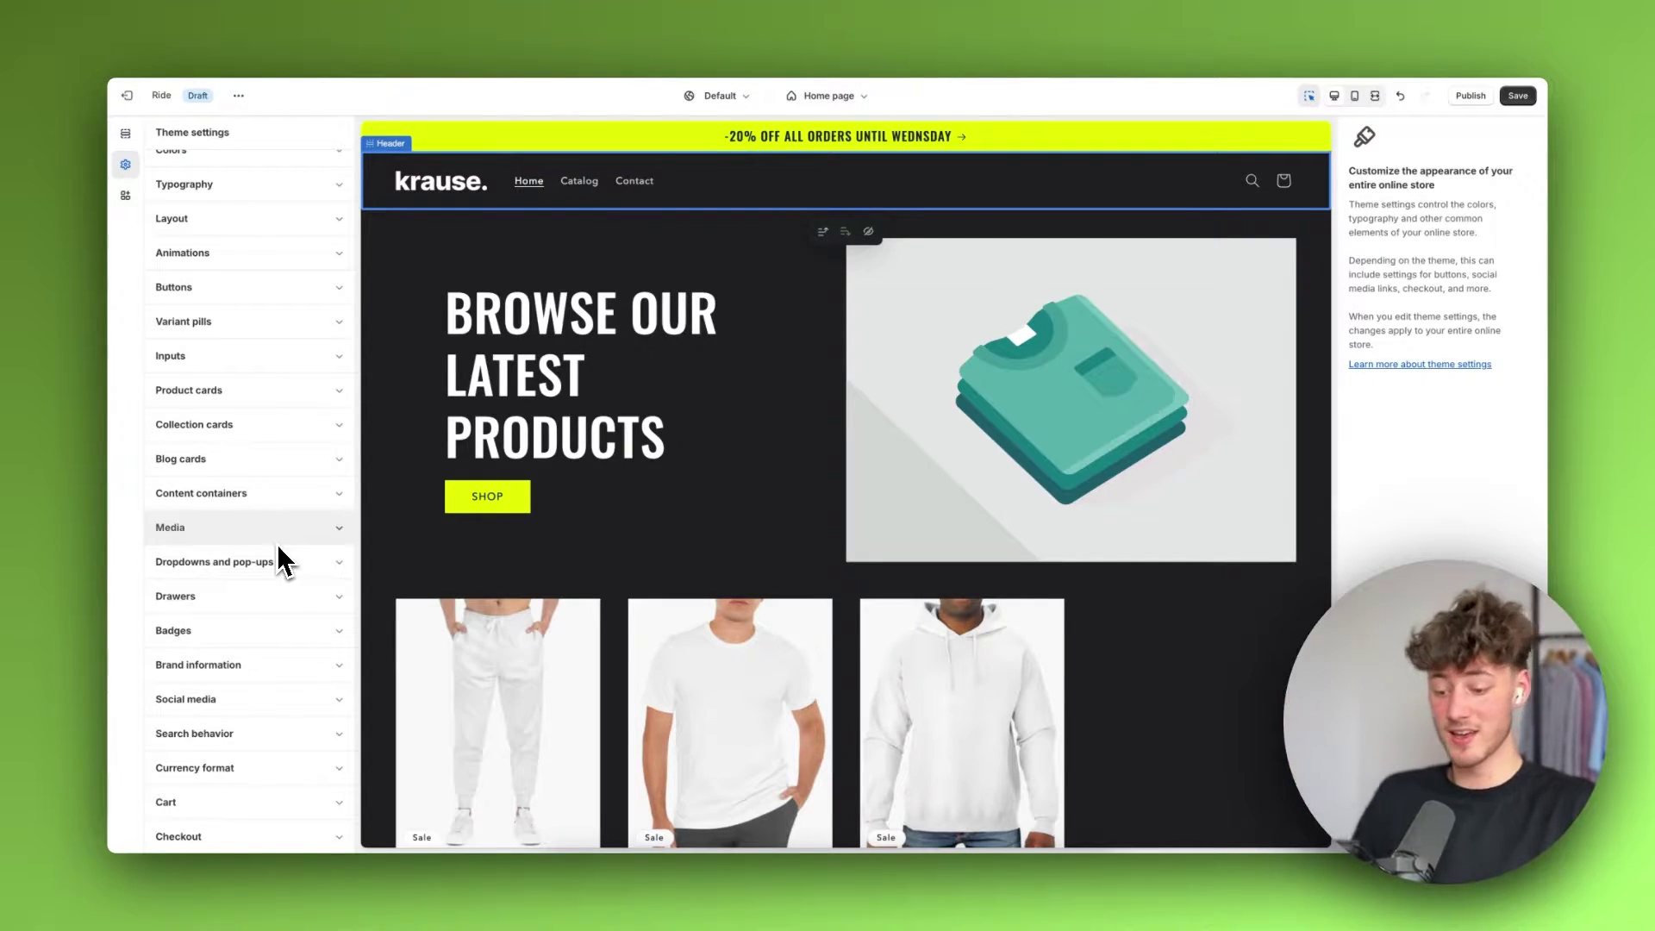
scroll(278, 547, down, 2)
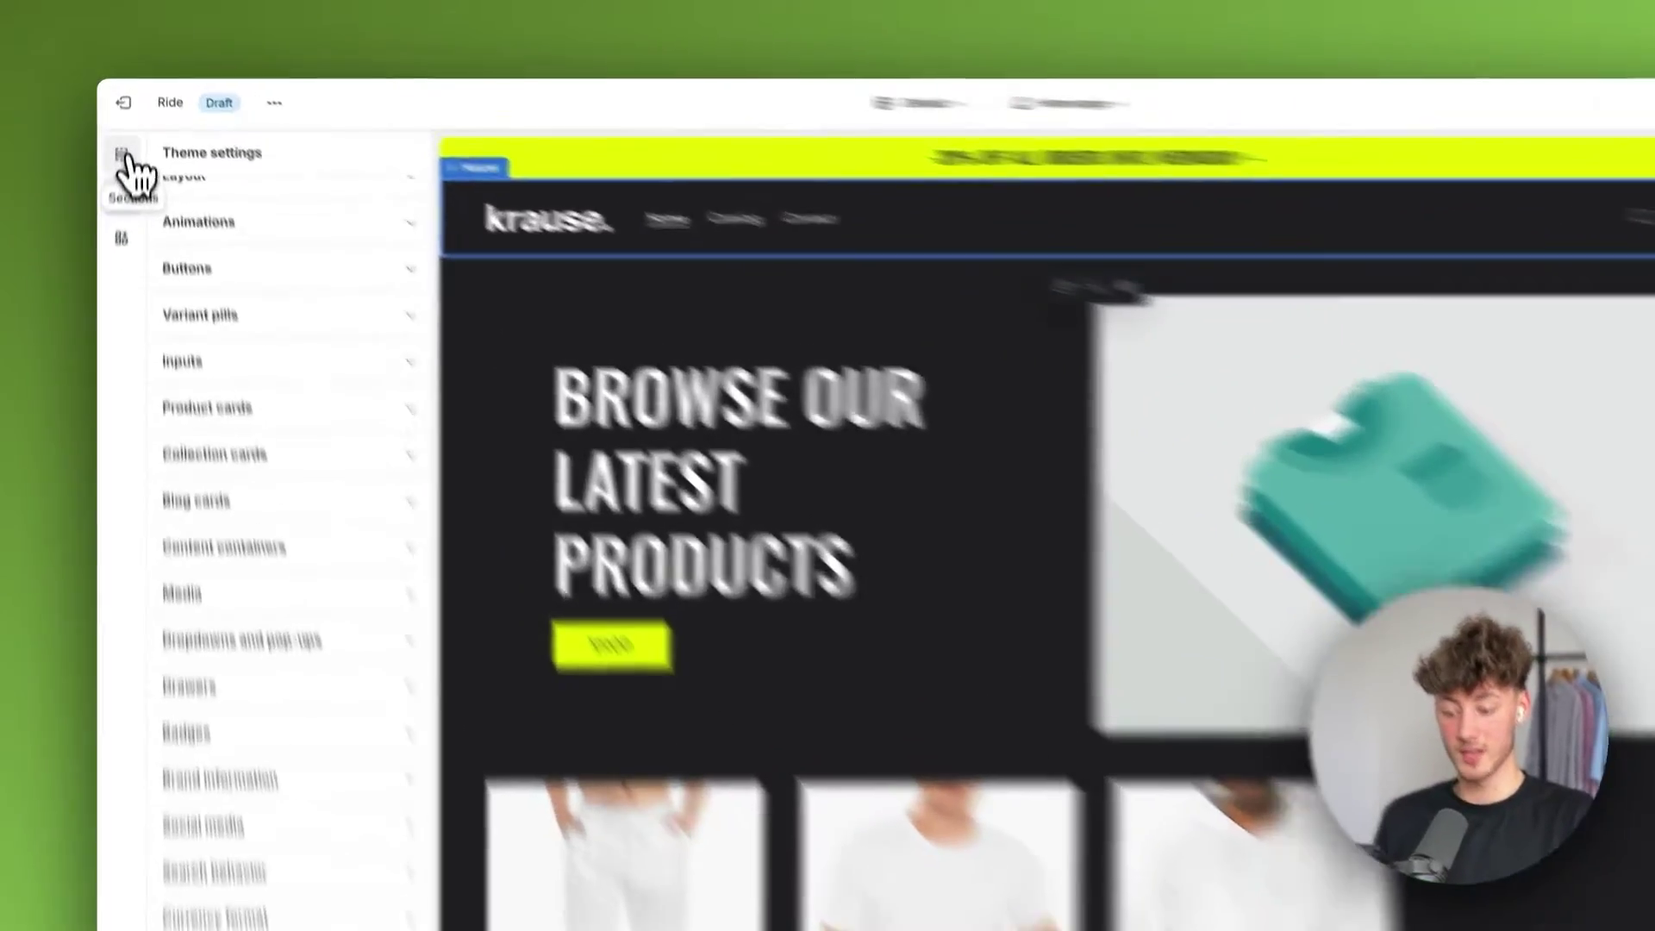
- Return to the home page's sections, select the header and open its main menu for editing
click(126, 132)
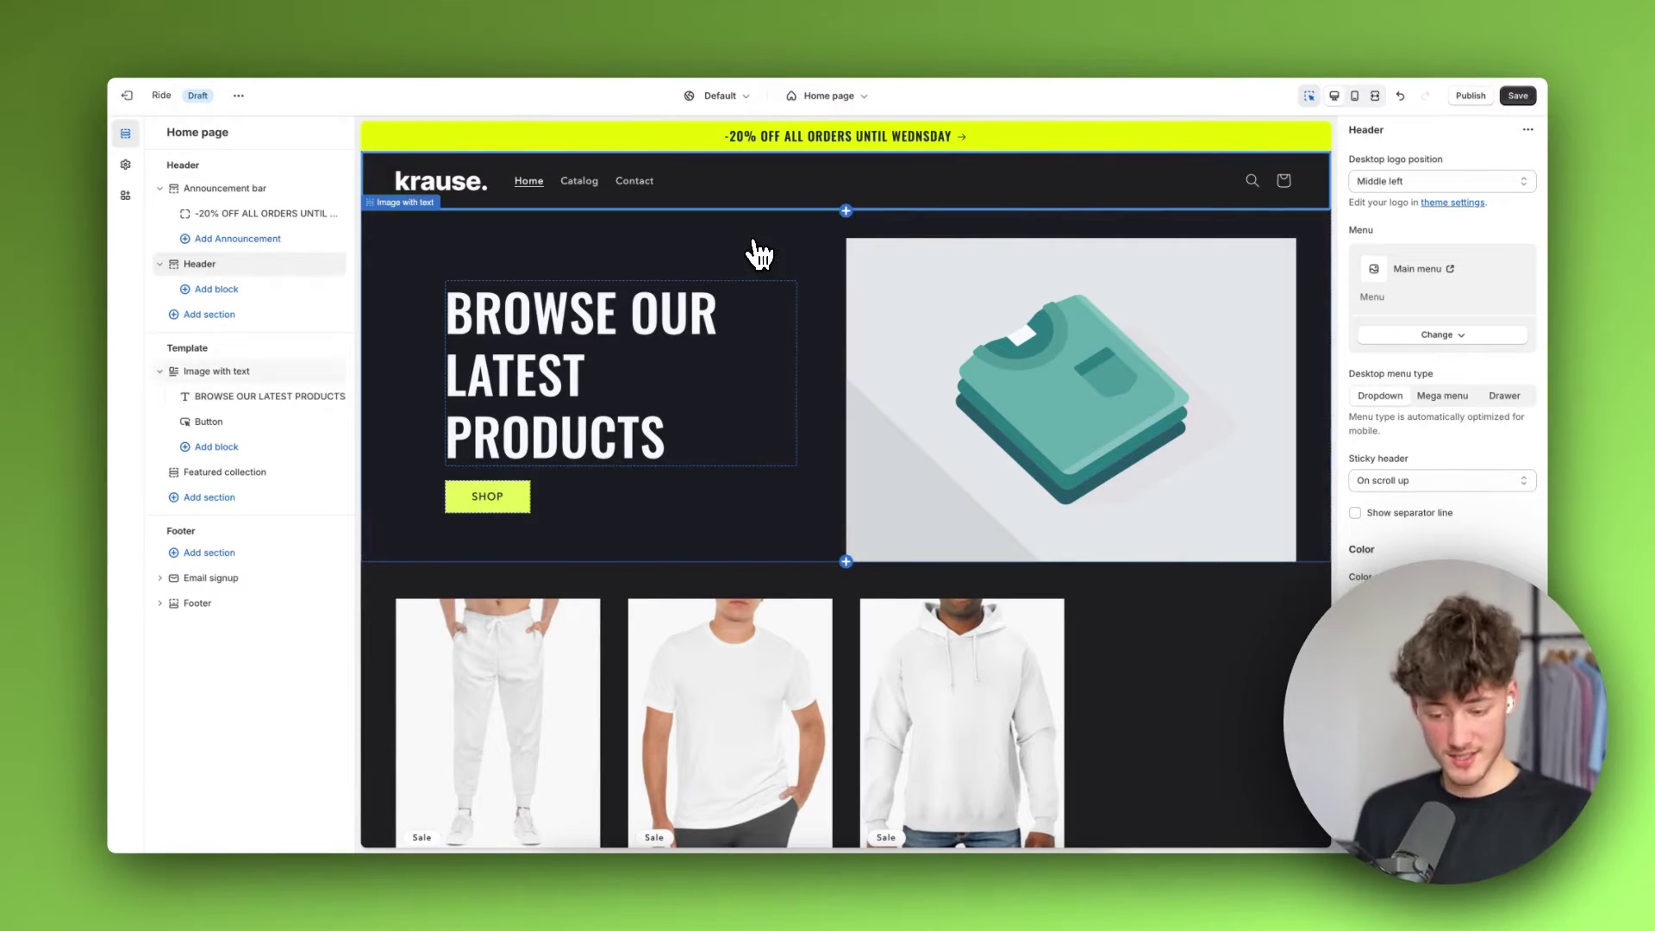
click(555, 265)
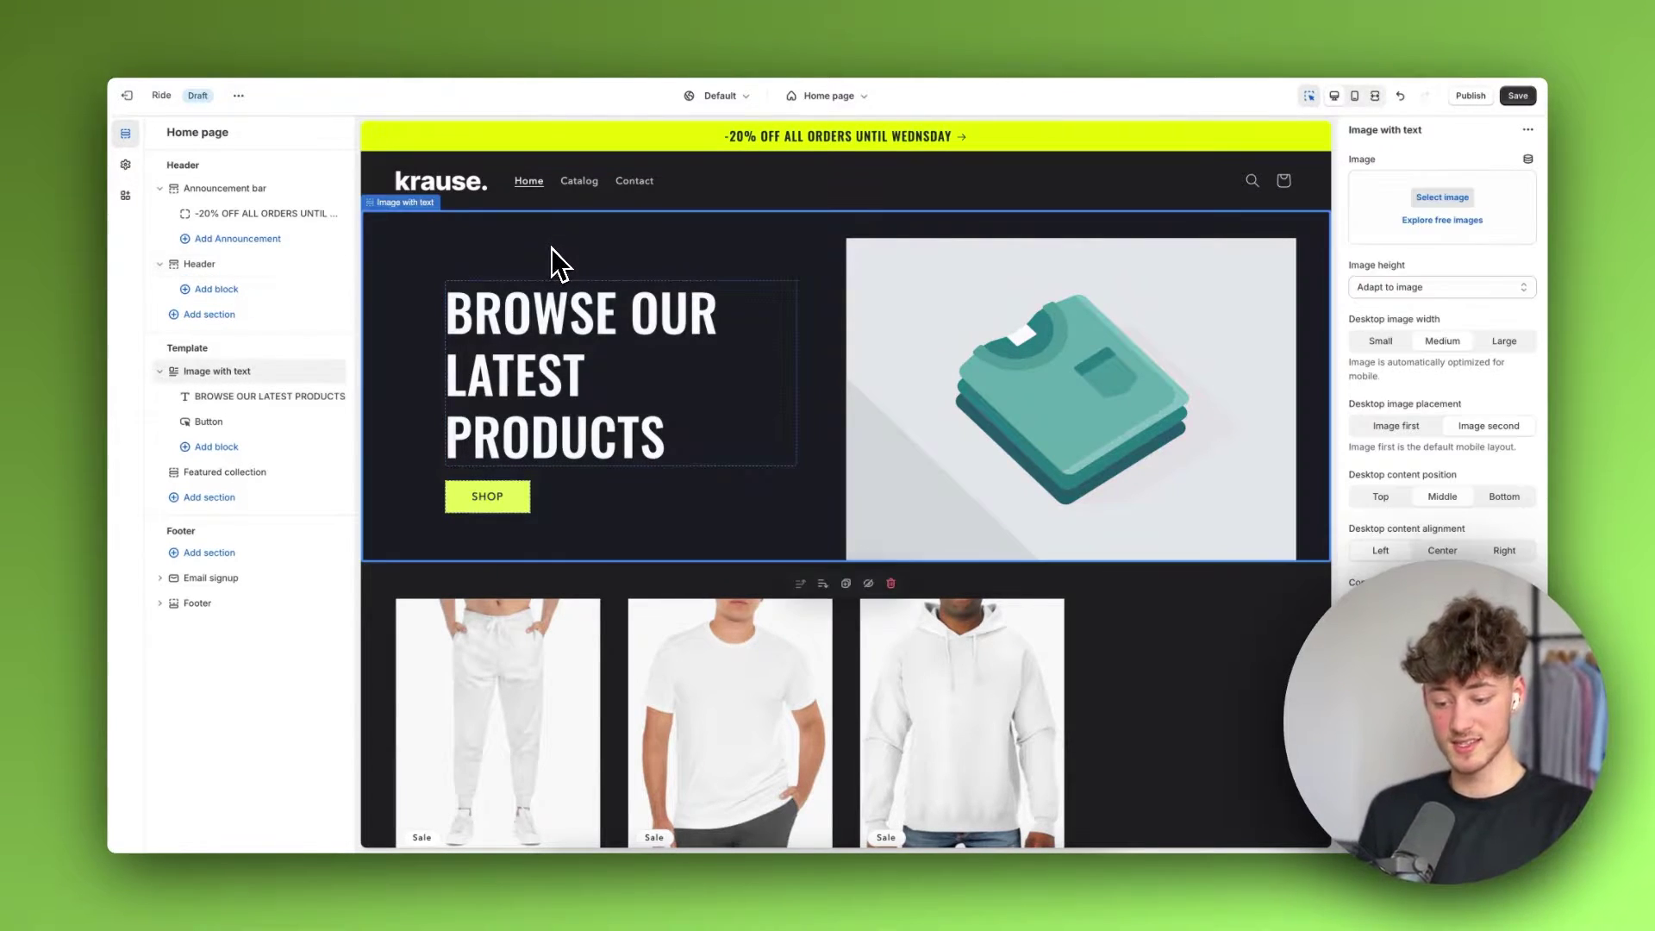
click(716, 183)
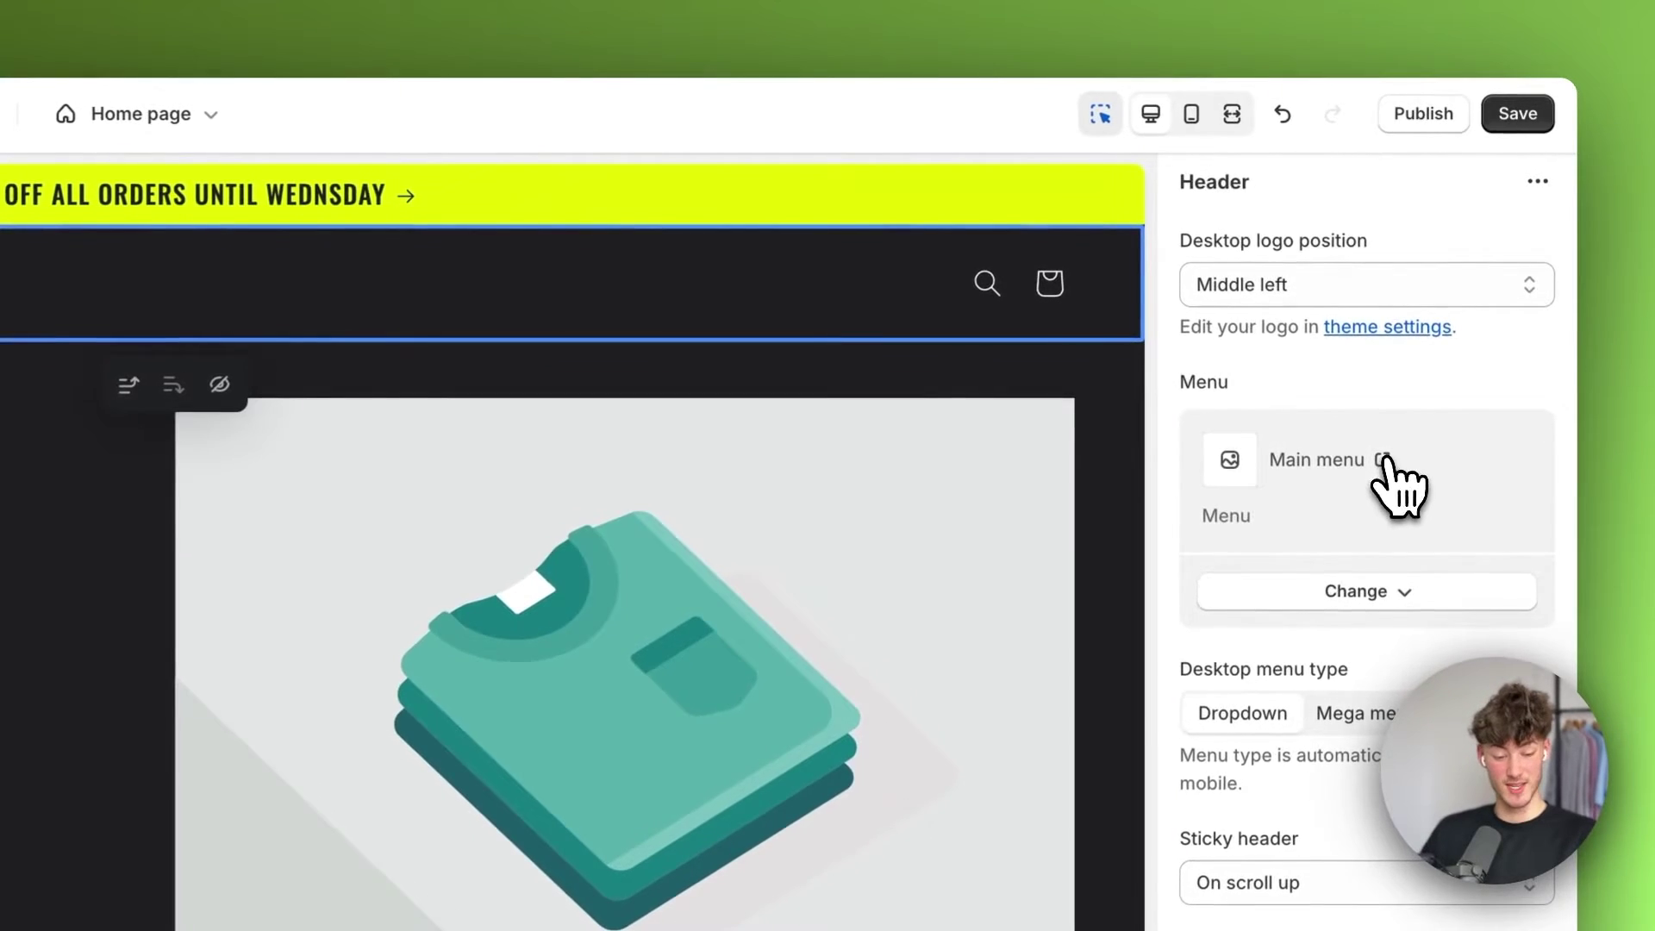
click(1435, 268)
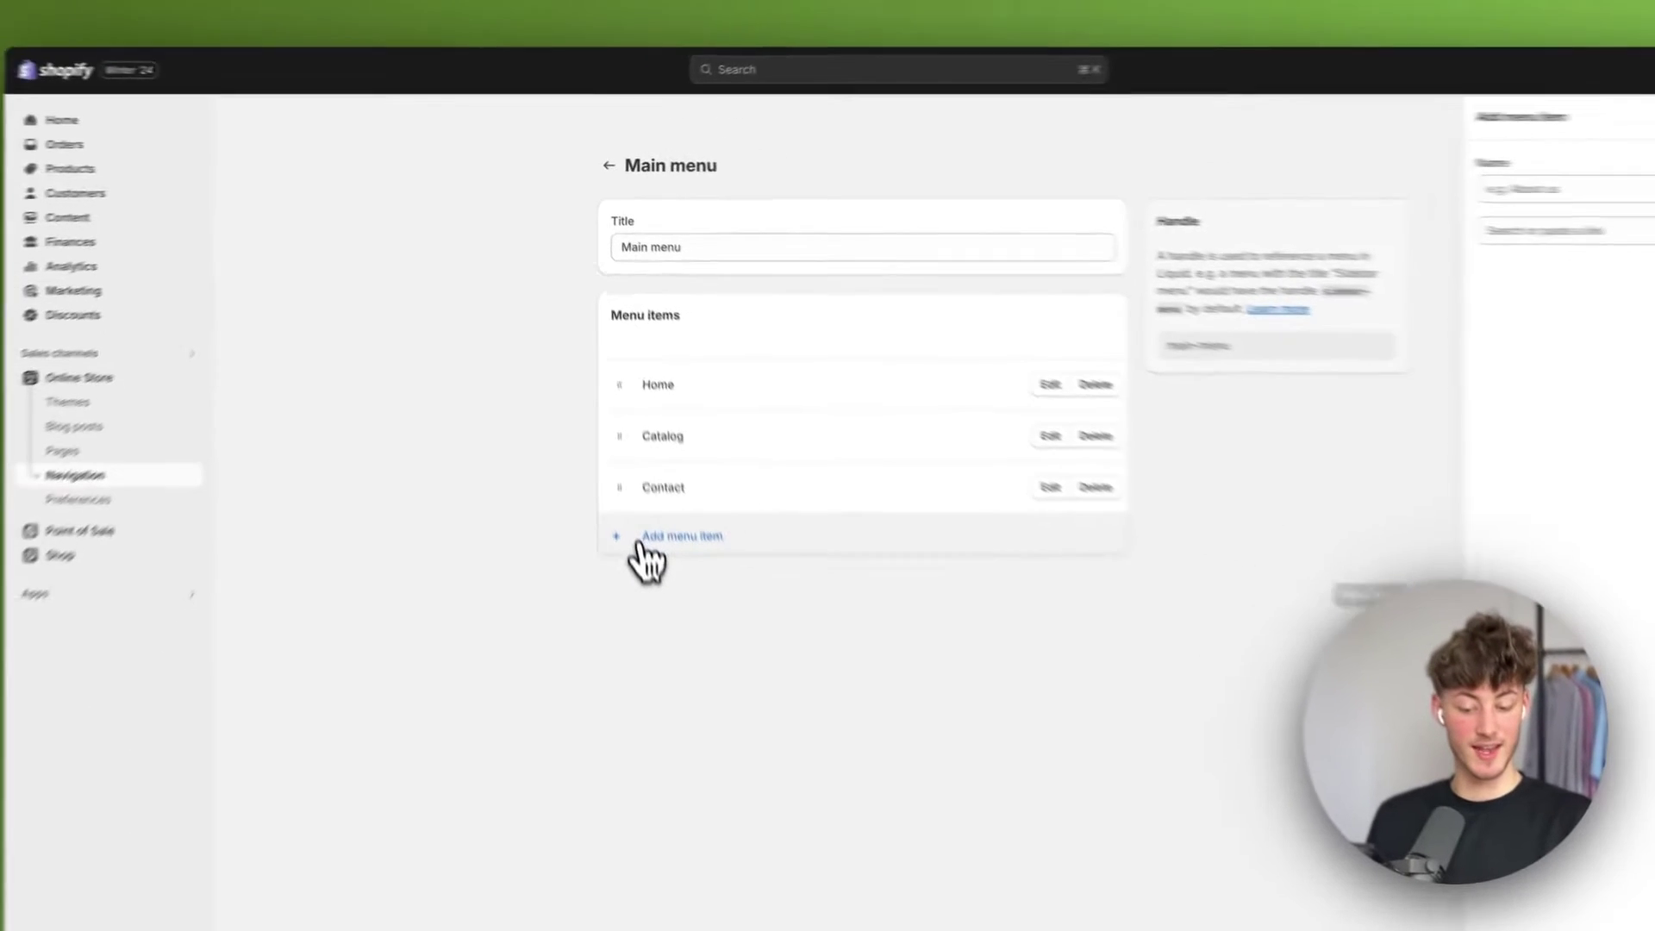
- Start a new item in the main menu and name it All Products
click(774, 737)
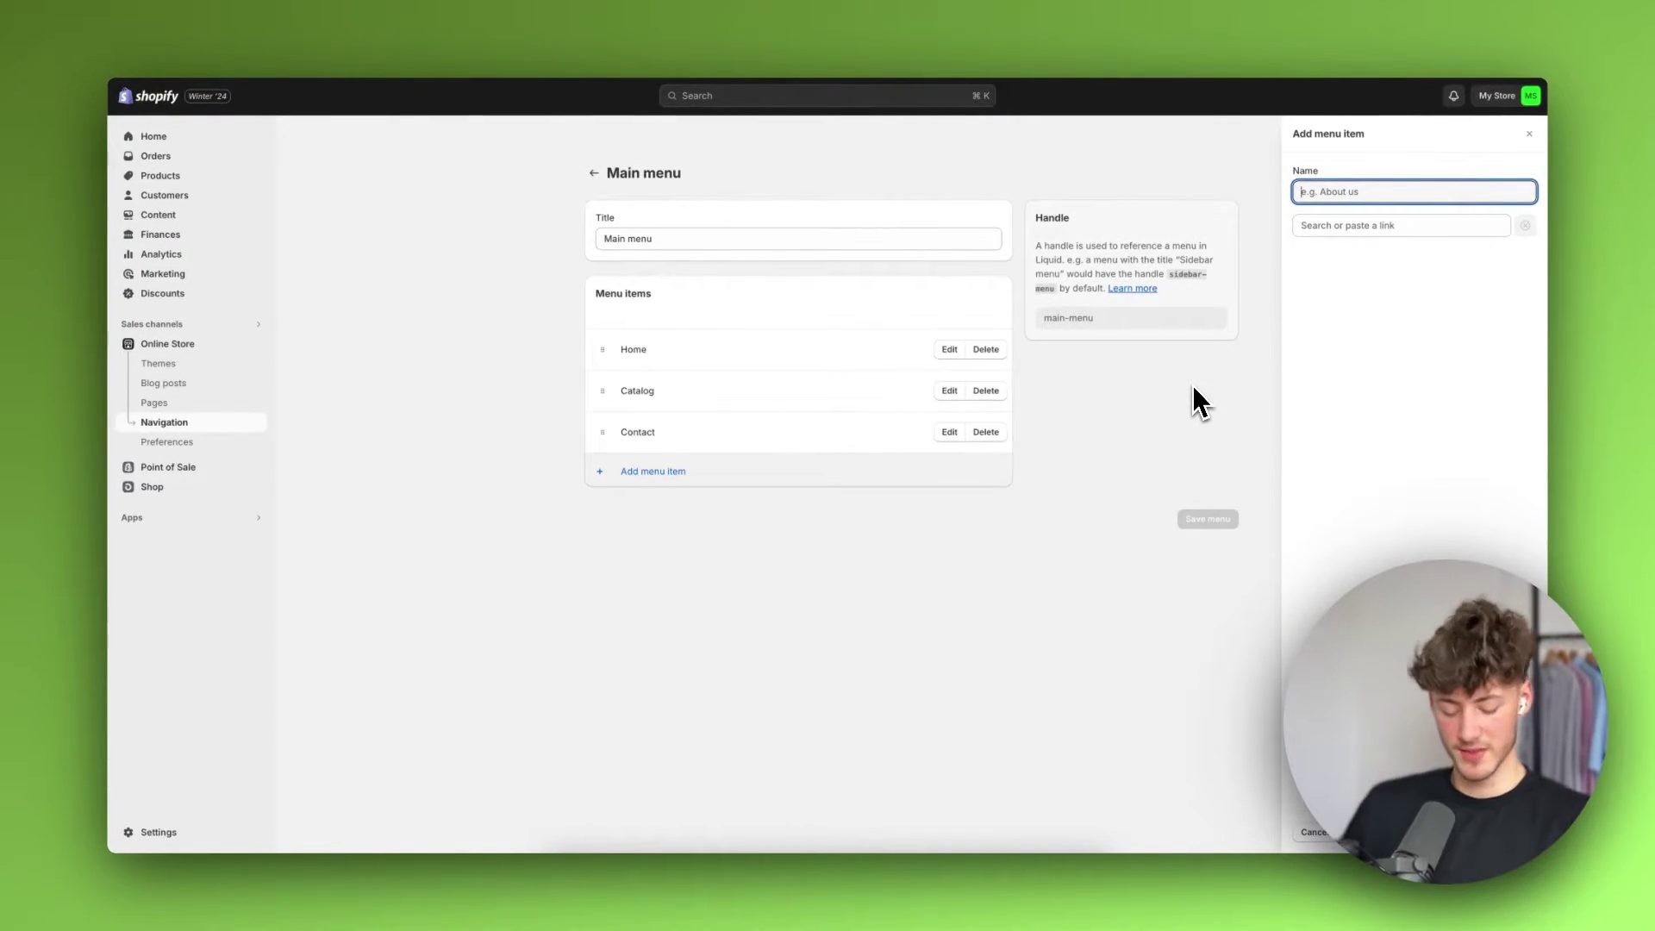
text(All Producs)
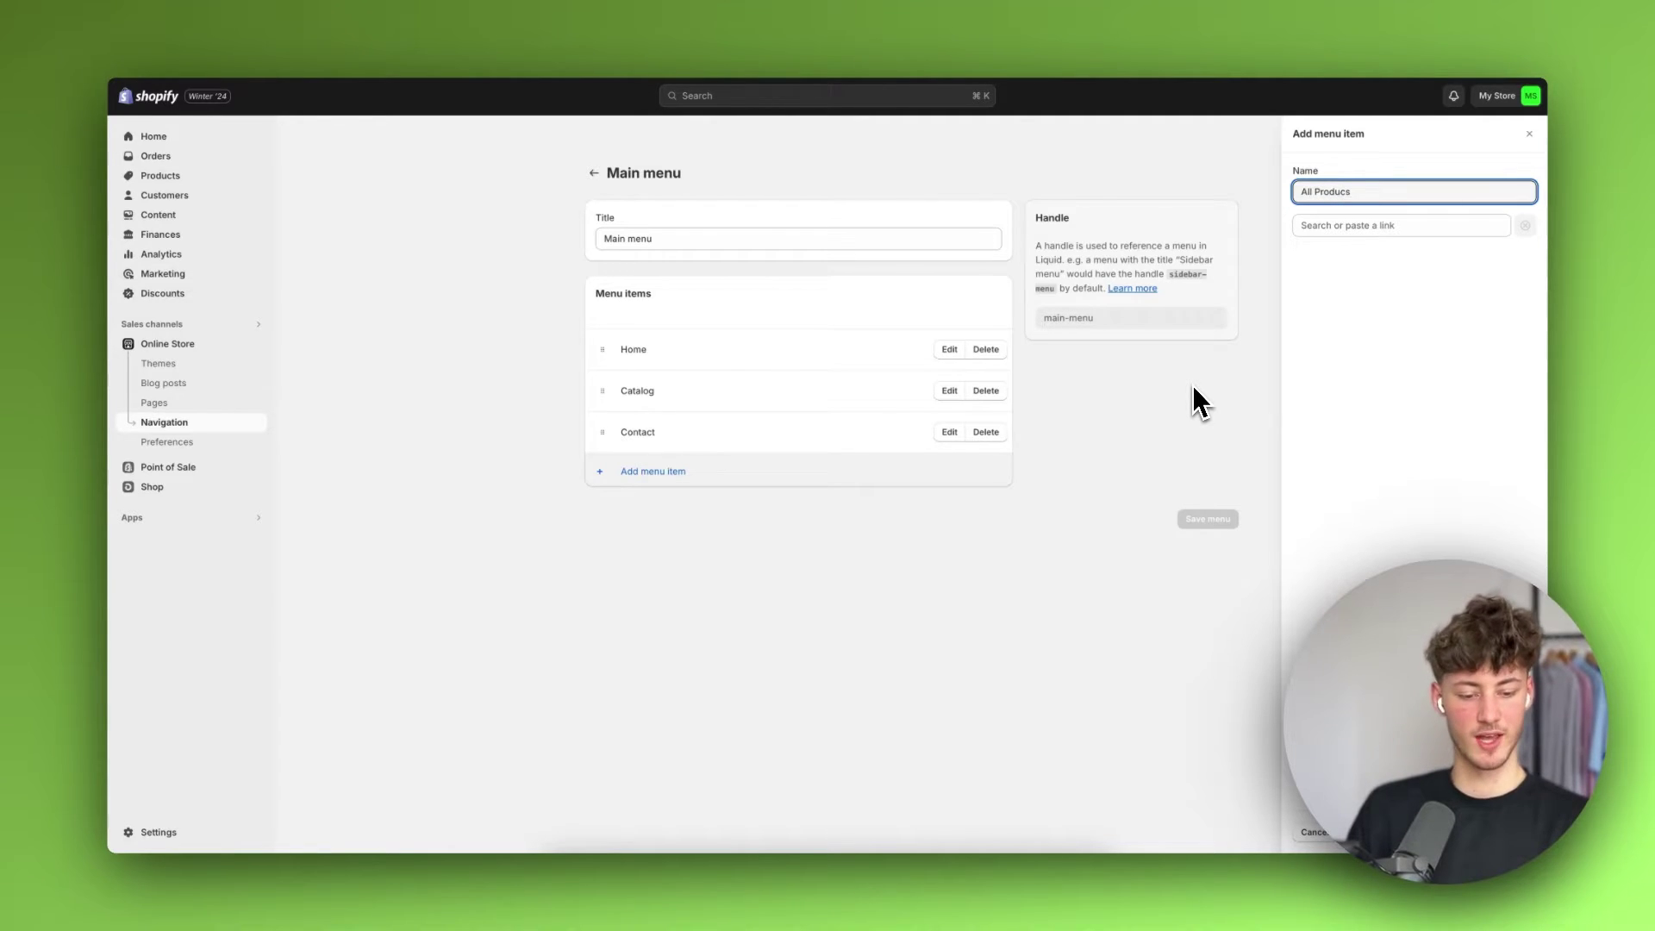
key(BackSpace)
text(ts)
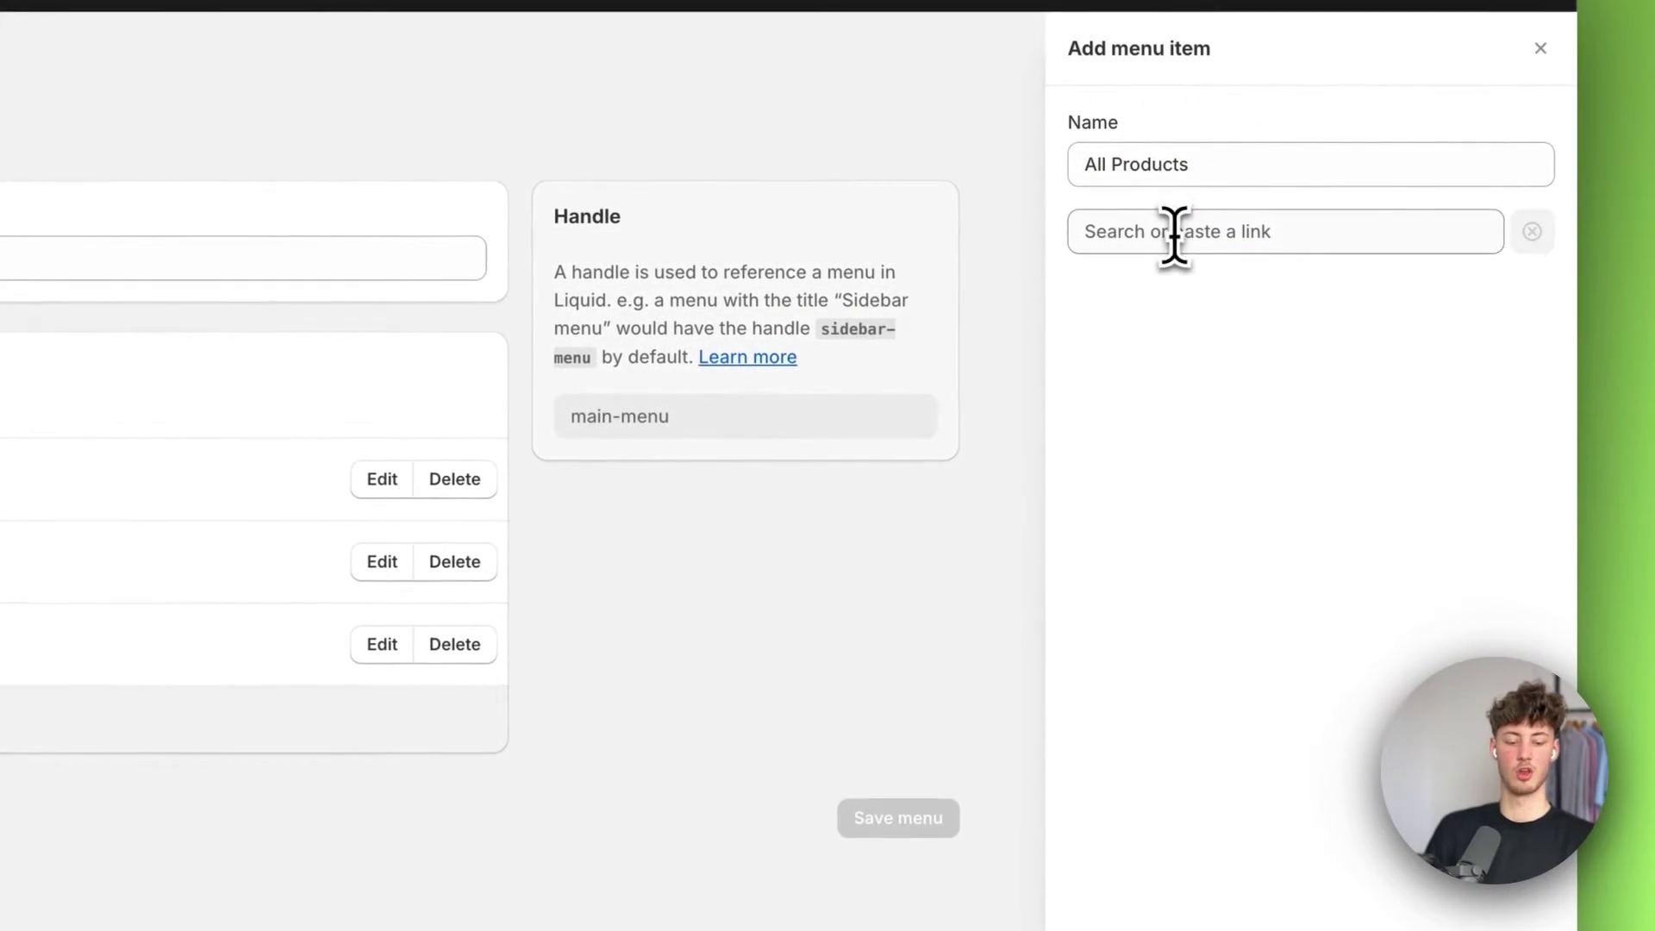
- Link the All Products item to the store's products, add it to the menu and save the menu
click(1174, 233)
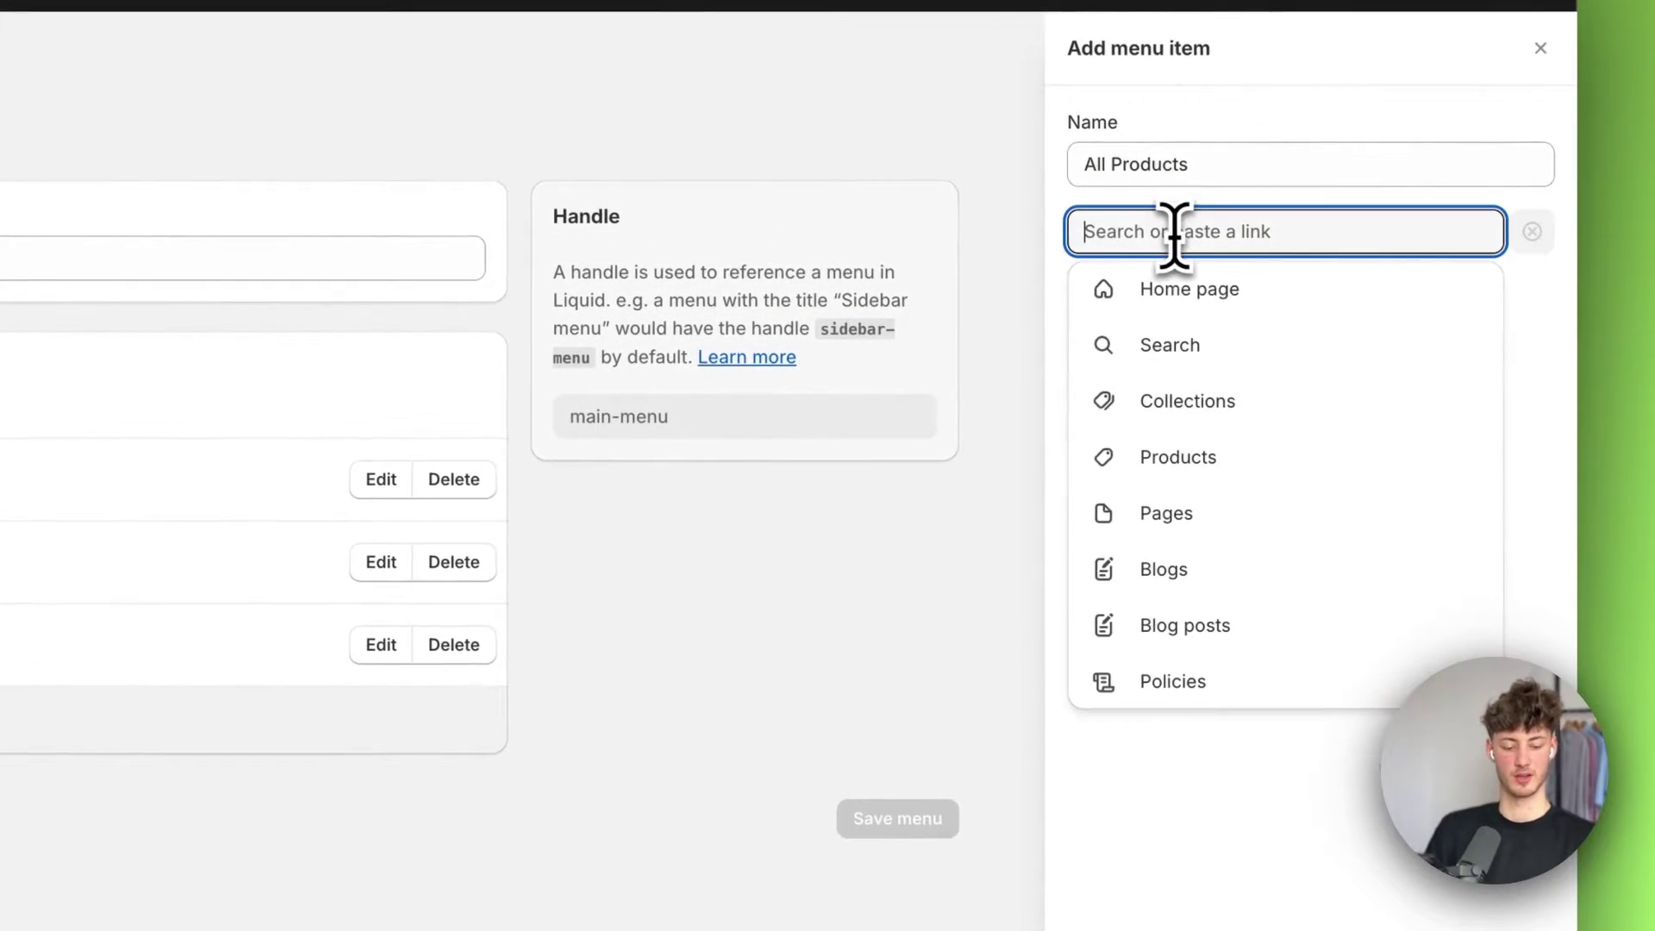
click(1198, 461)
click(1241, 345)
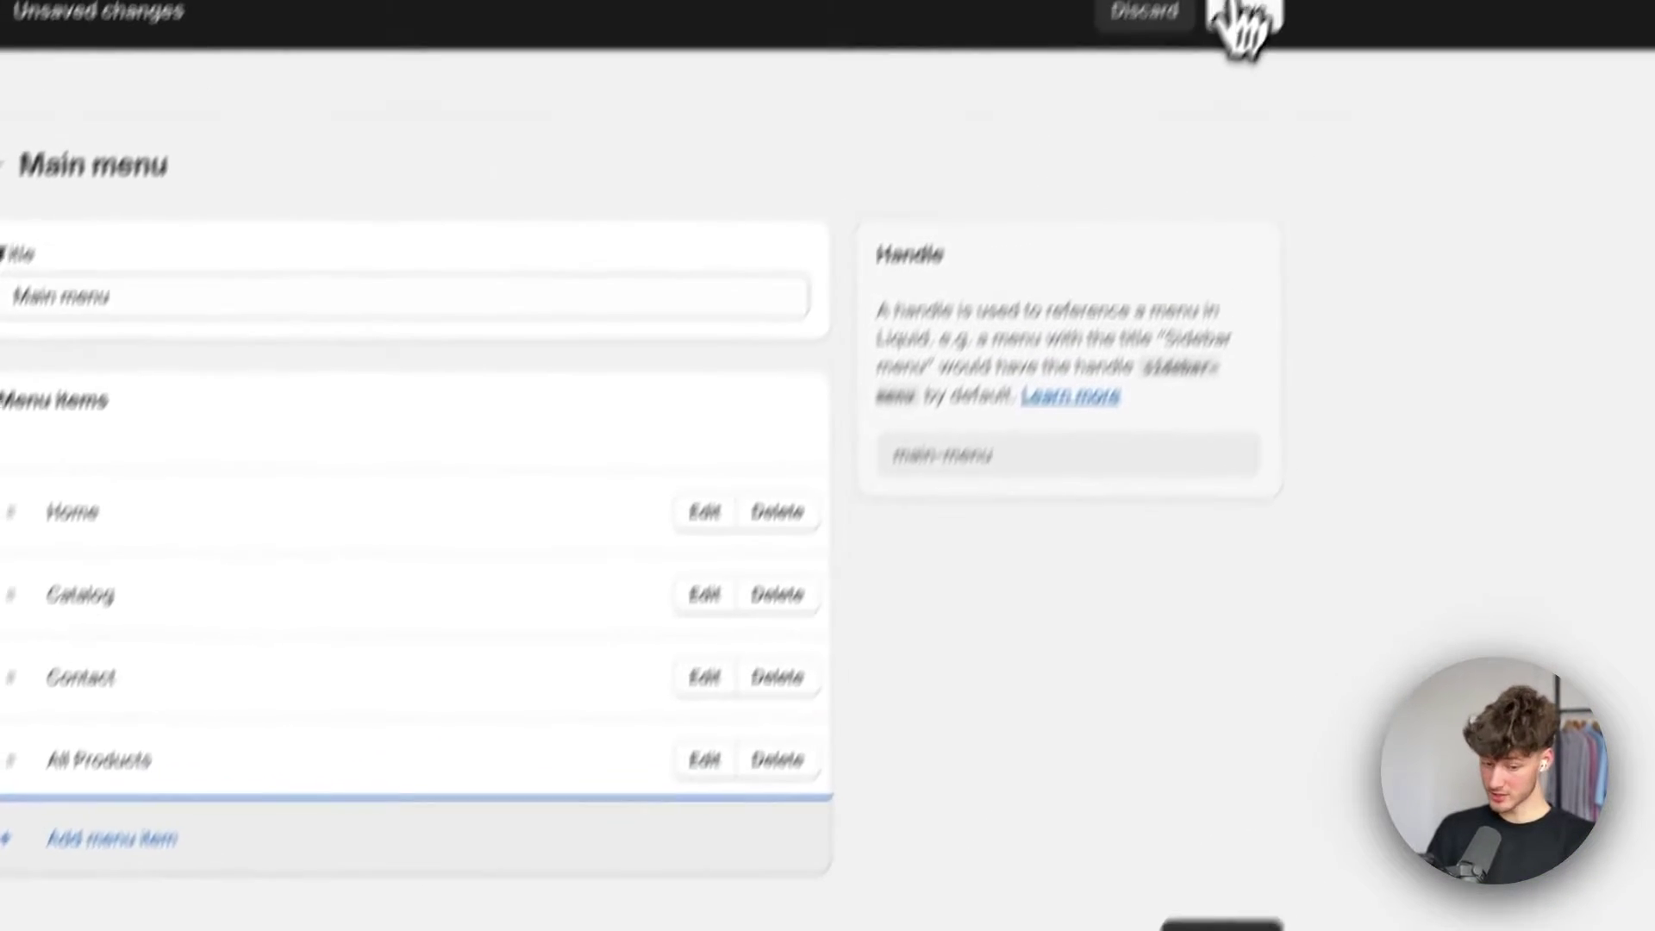
click(1189, 130)
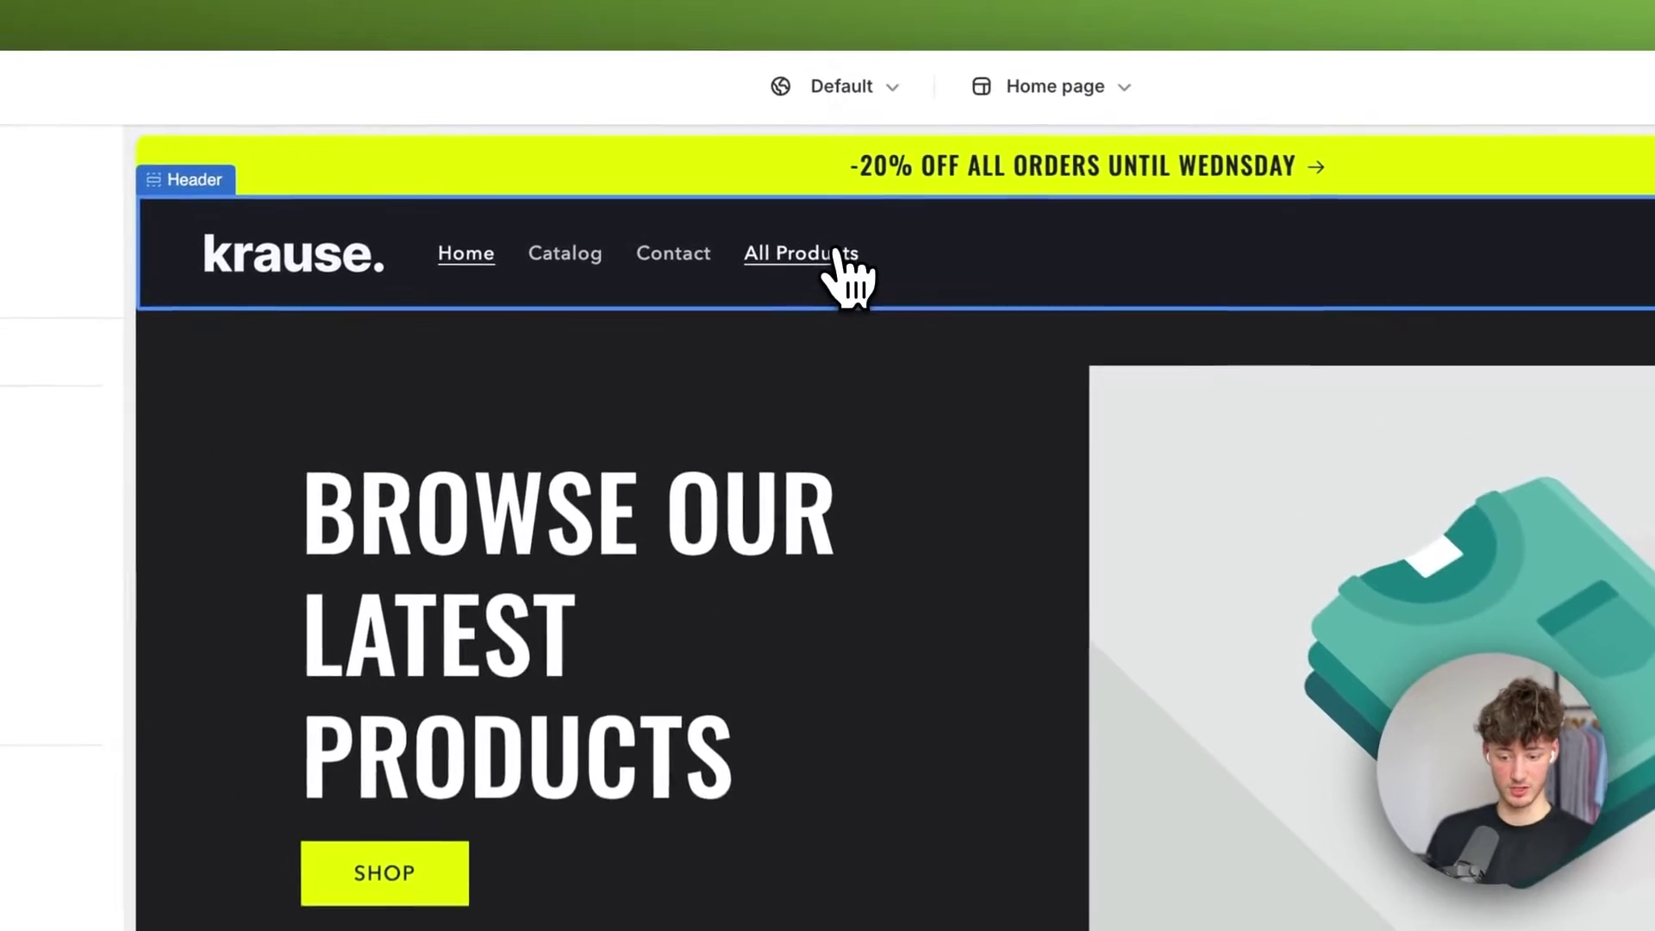
- Follow the All Products link in the preview and look over the product grid and email signup sections
click(702, 181)
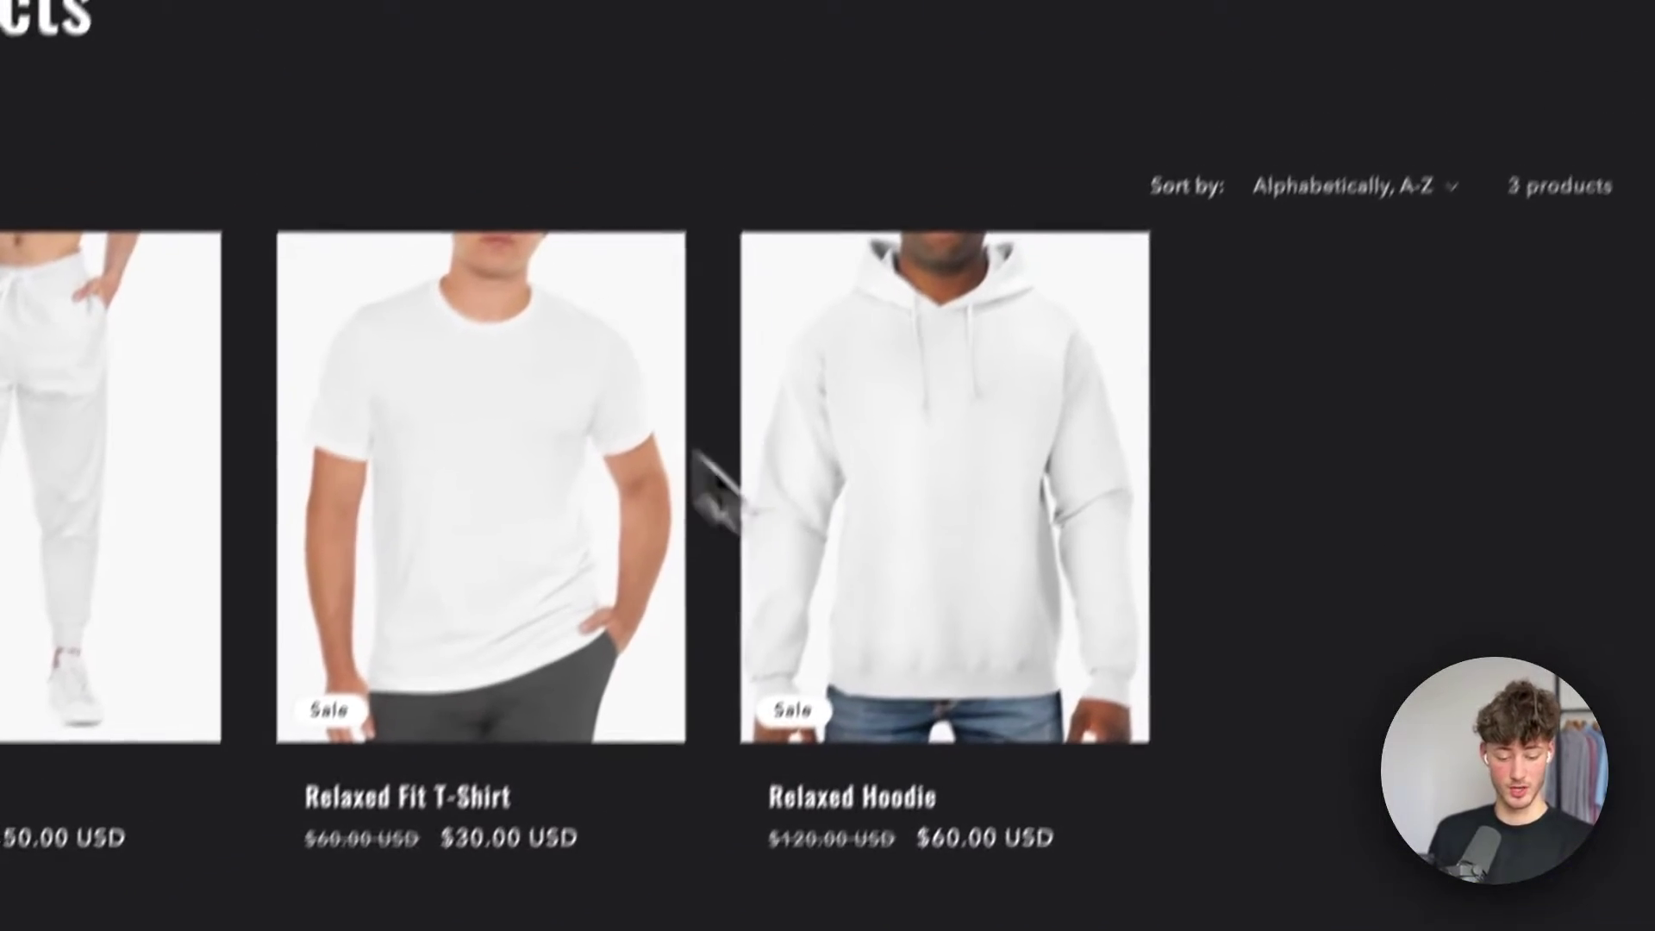
scroll(813, 491, down, 3)
scroll(813, 491, up, 3)
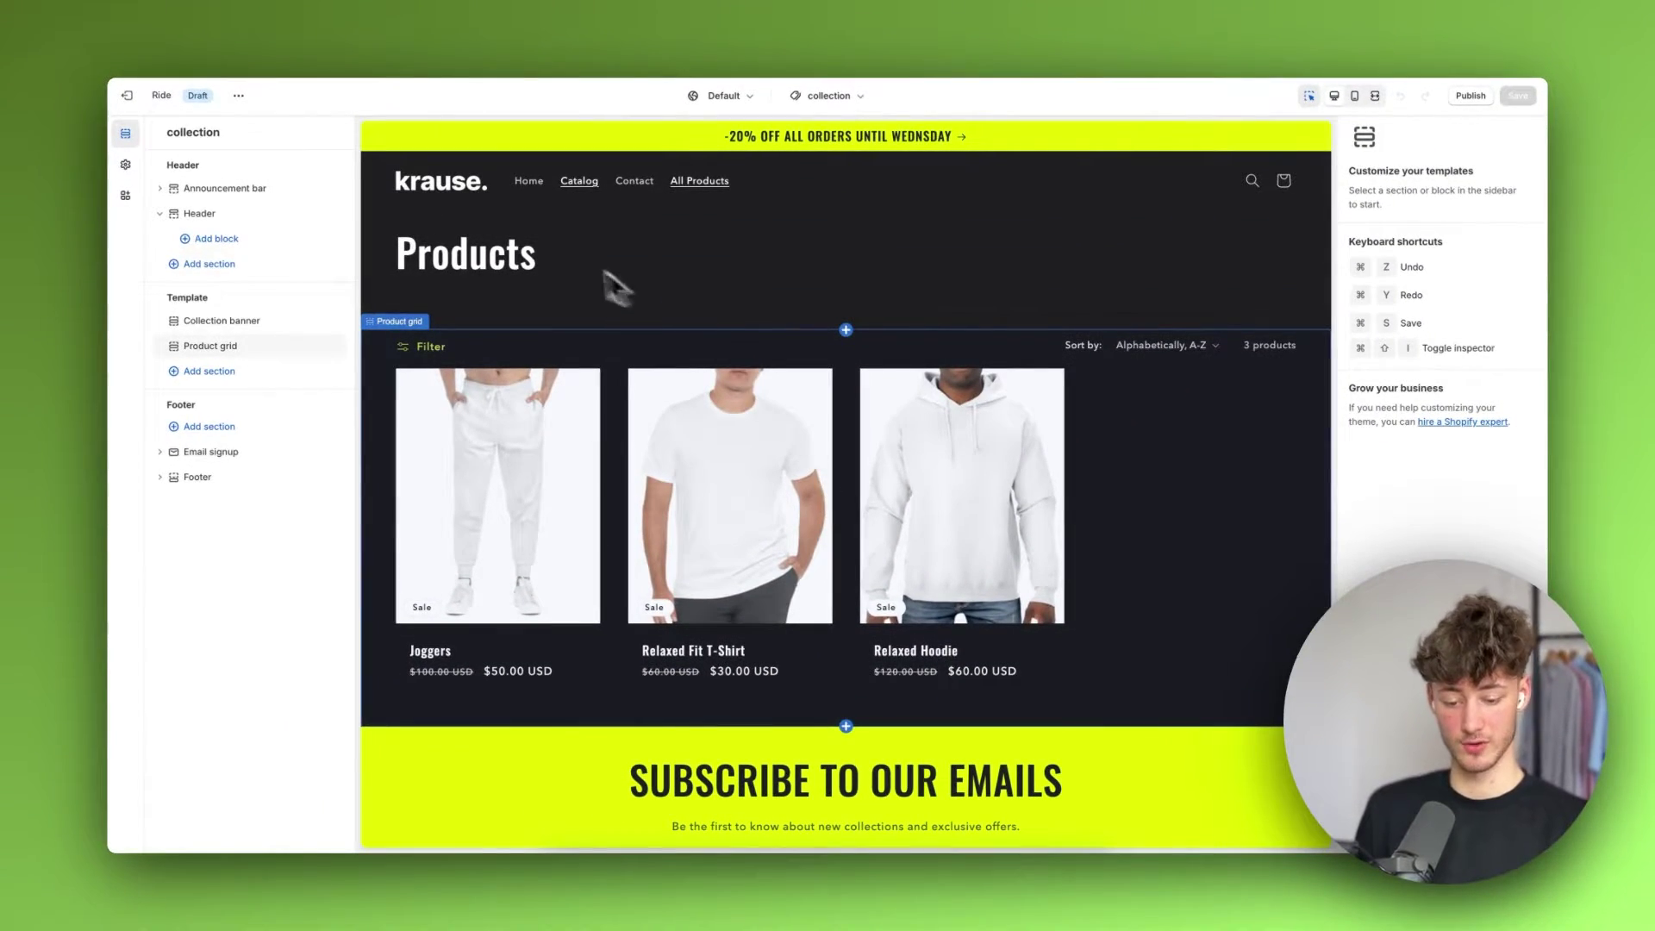
scroll(770, 556, down, 3)
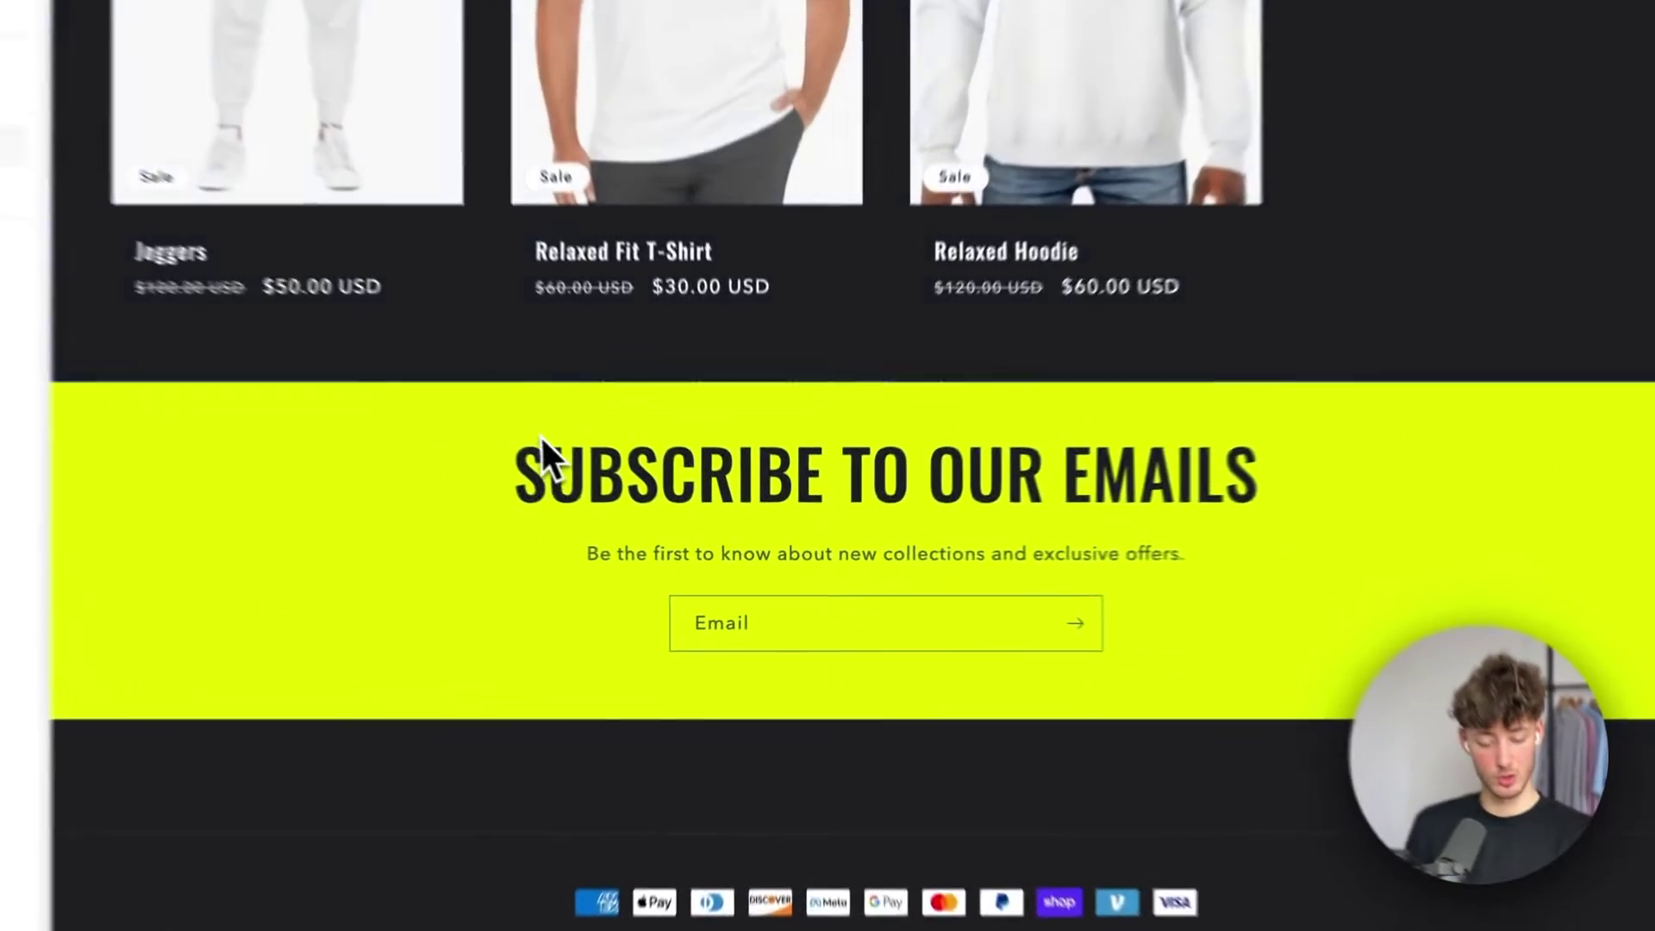
click(540, 465)
click(530, 431)
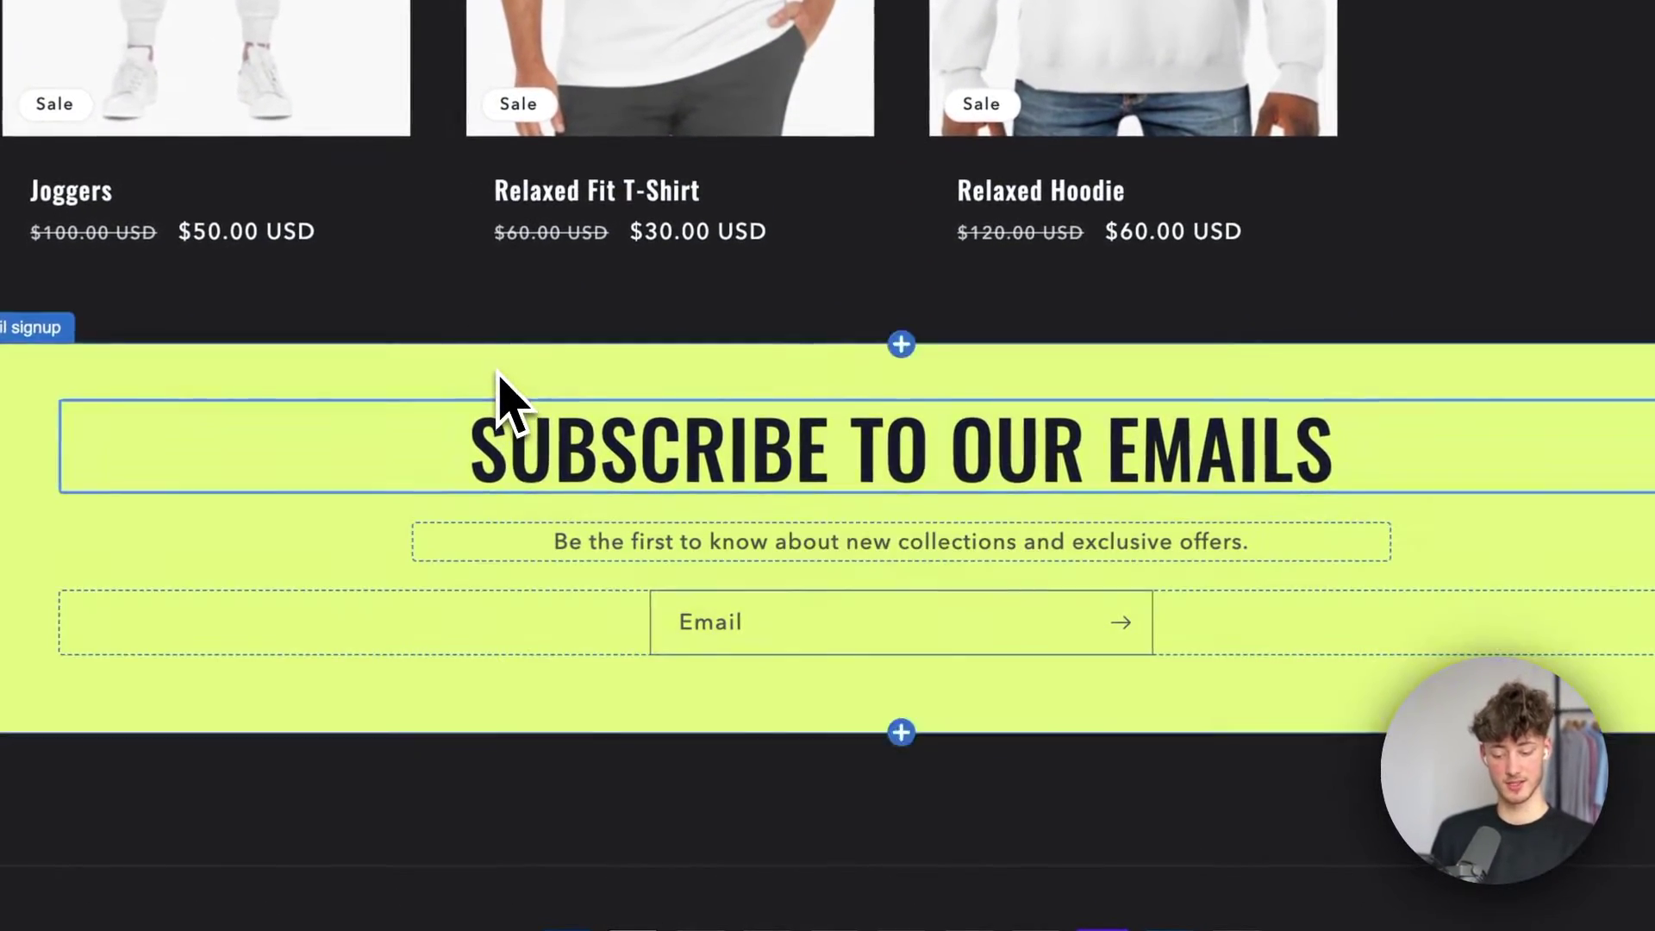
scroll(531, 431, up, 5)
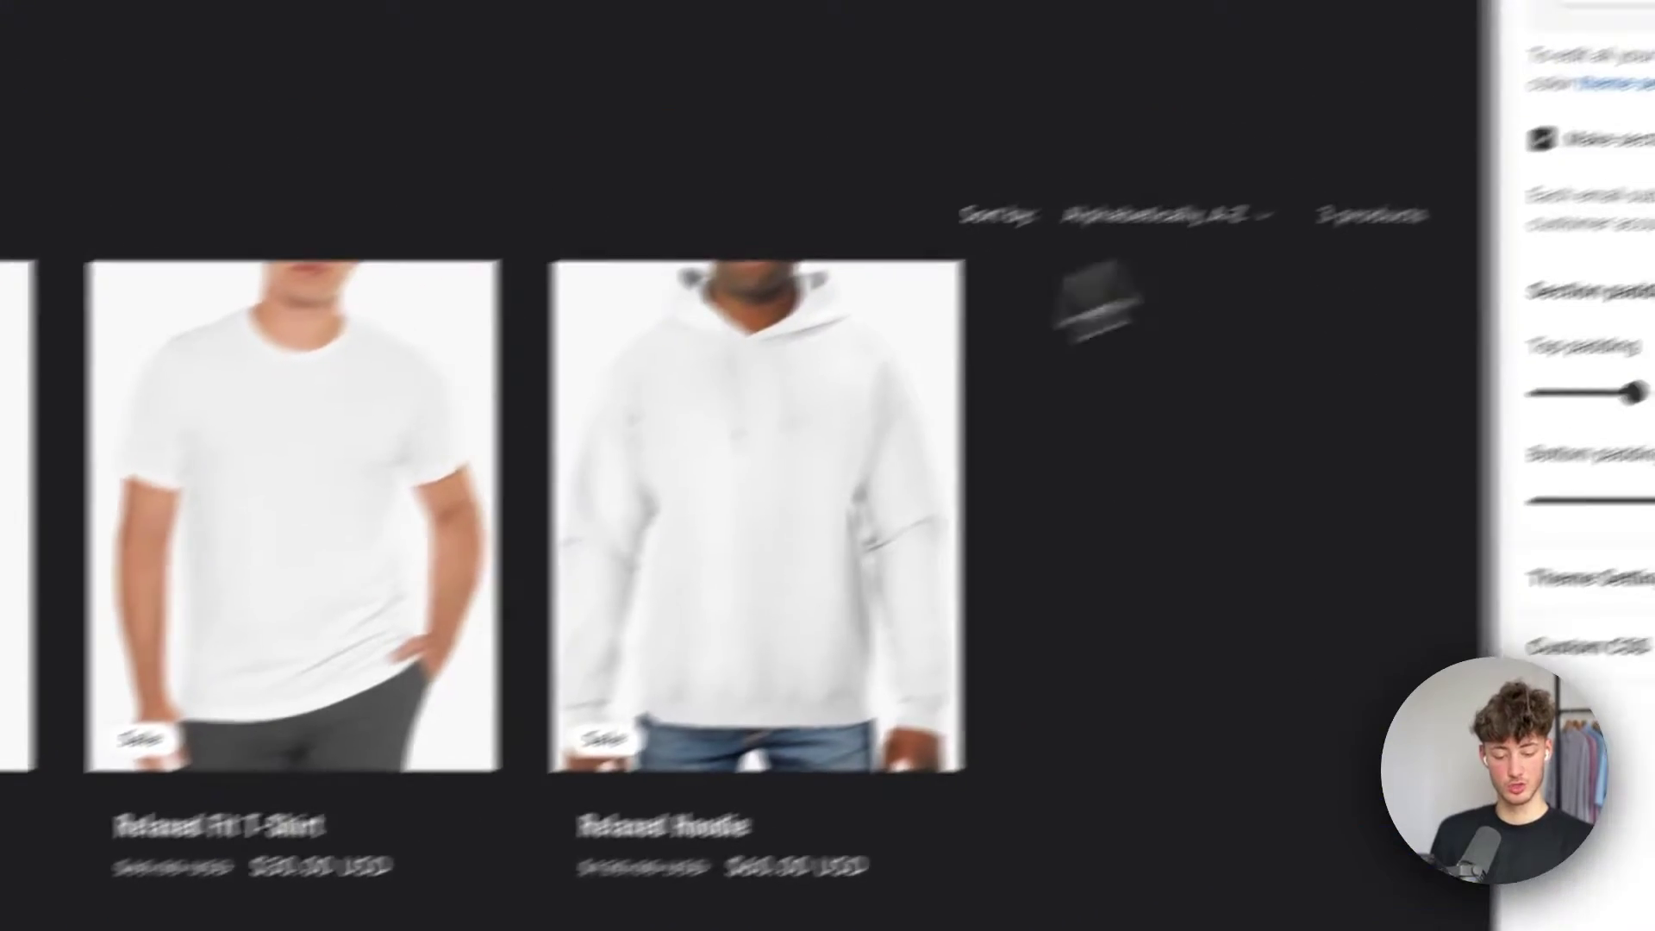
click(827, 401)
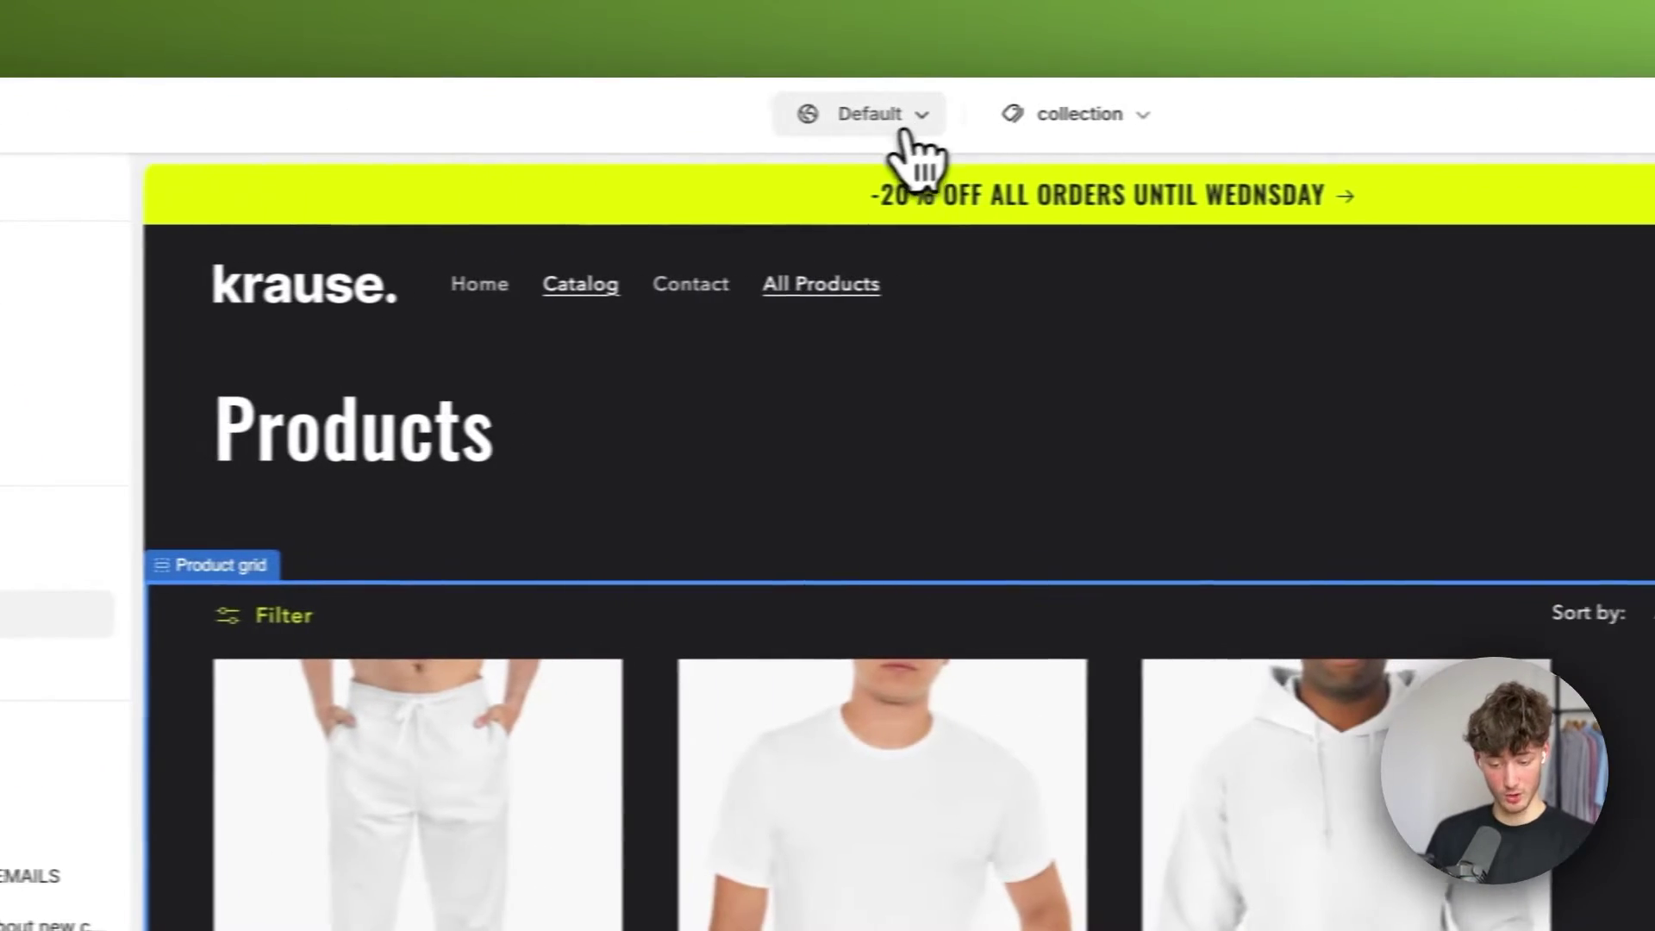
- Switch the theme editor from the collection template back to the home page
click(901, 129)
click(1079, 121)
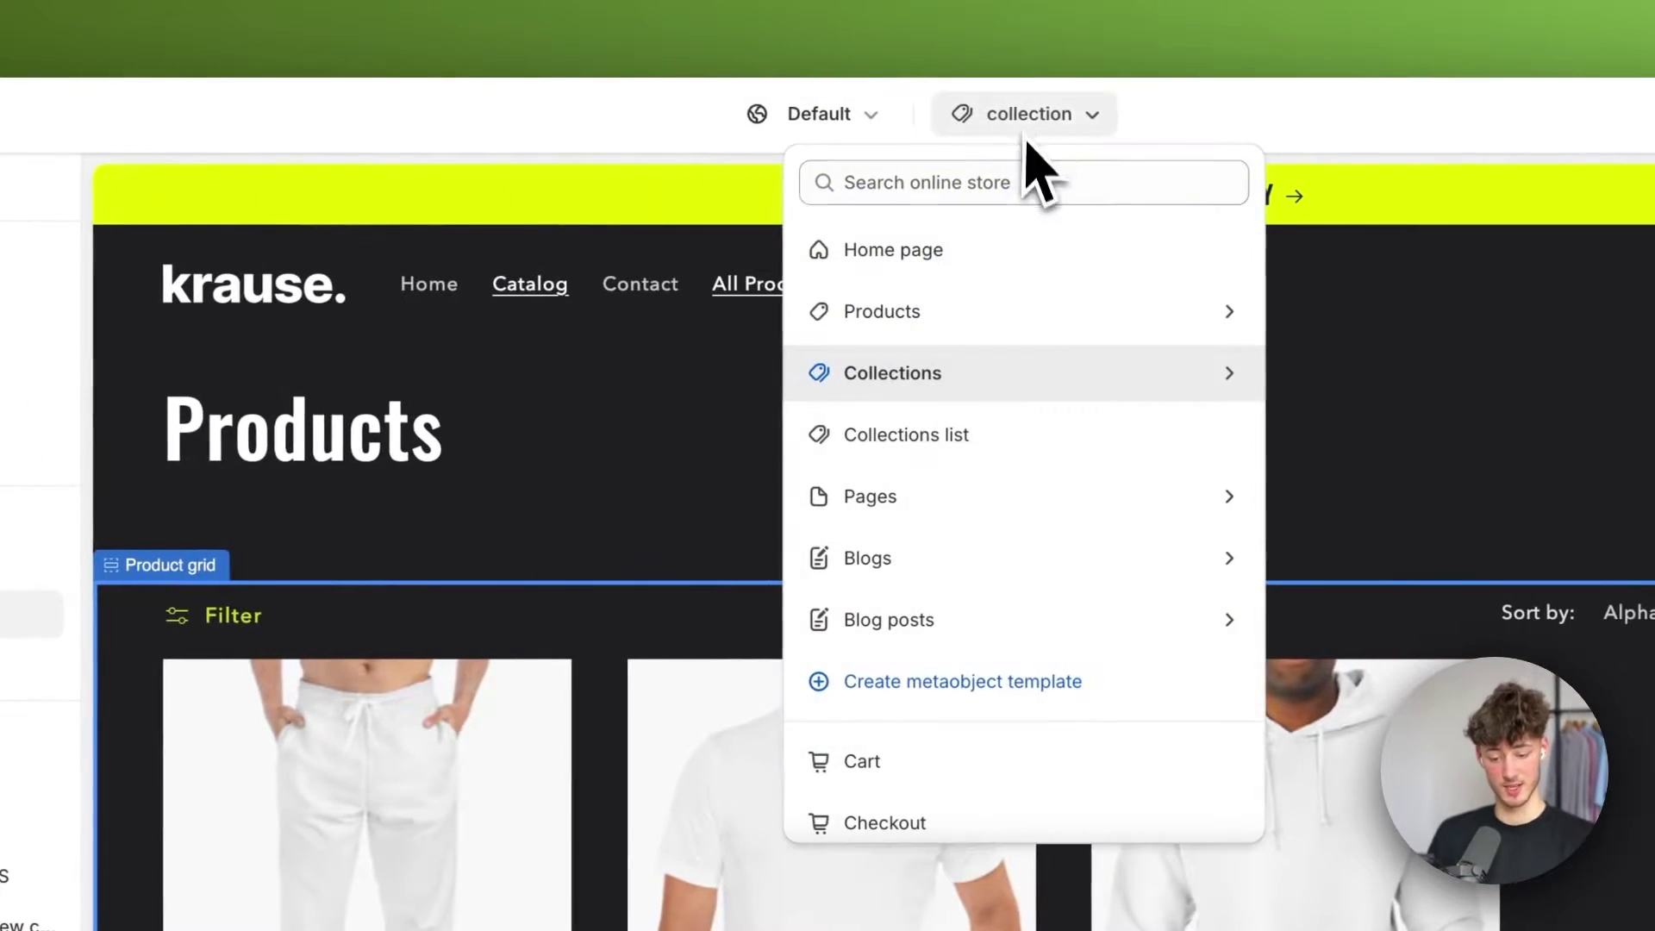
click(940, 248)
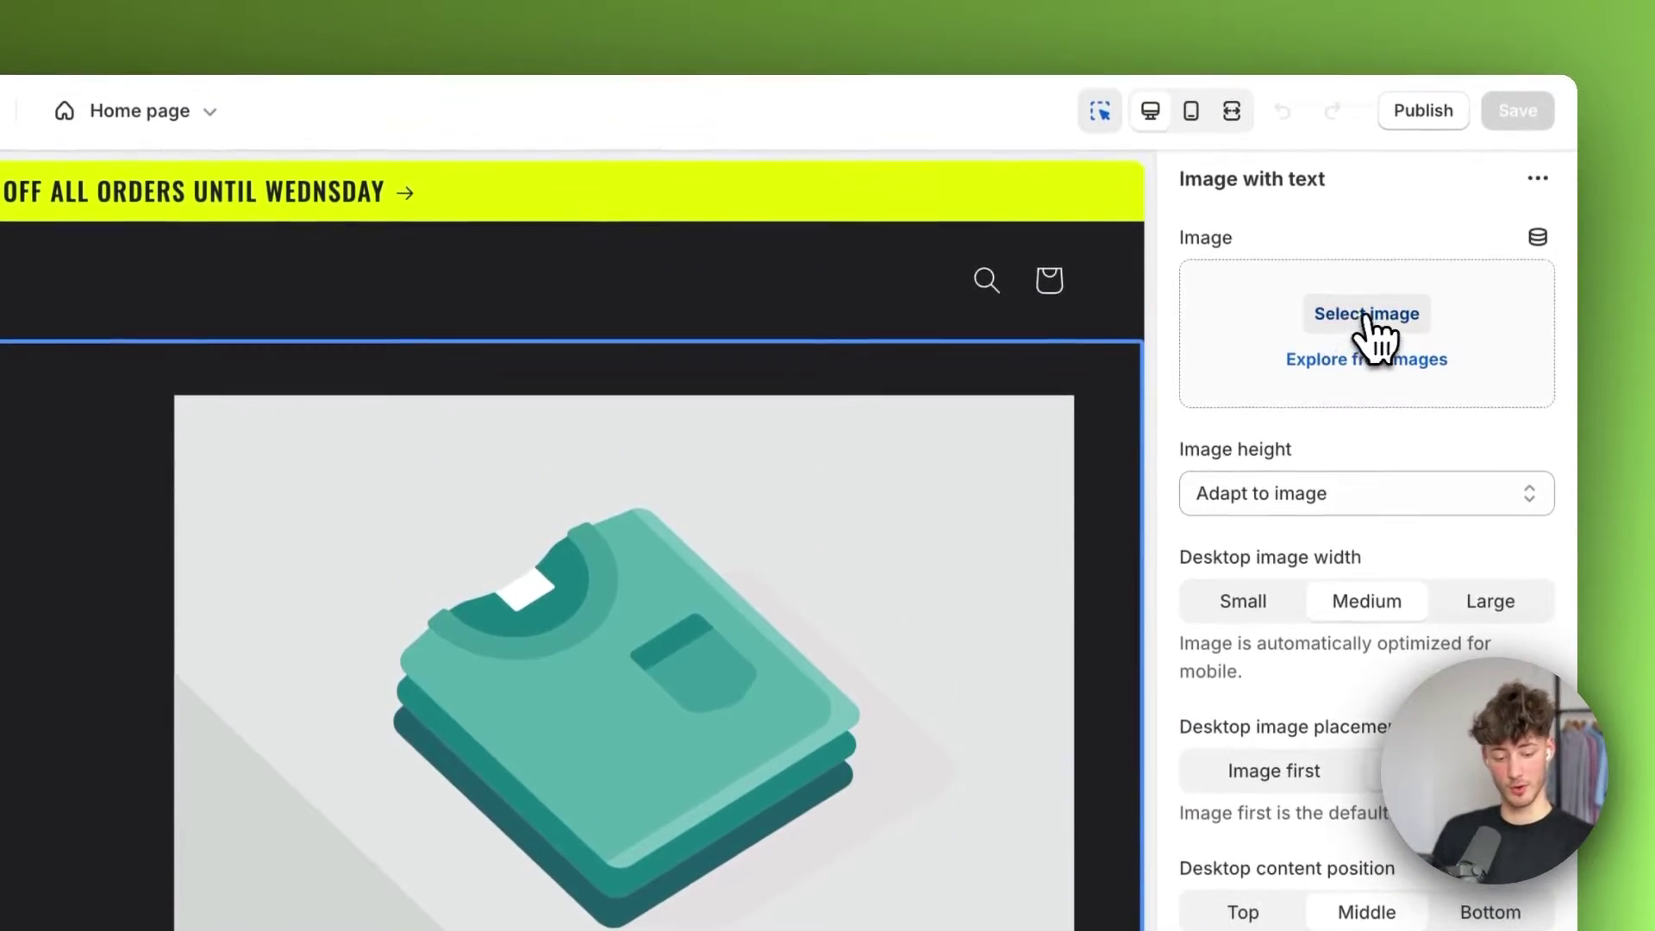
- Try several free clothing photos in the image with text section and keep the beige and orange clothes on white hangers
click(1365, 318)
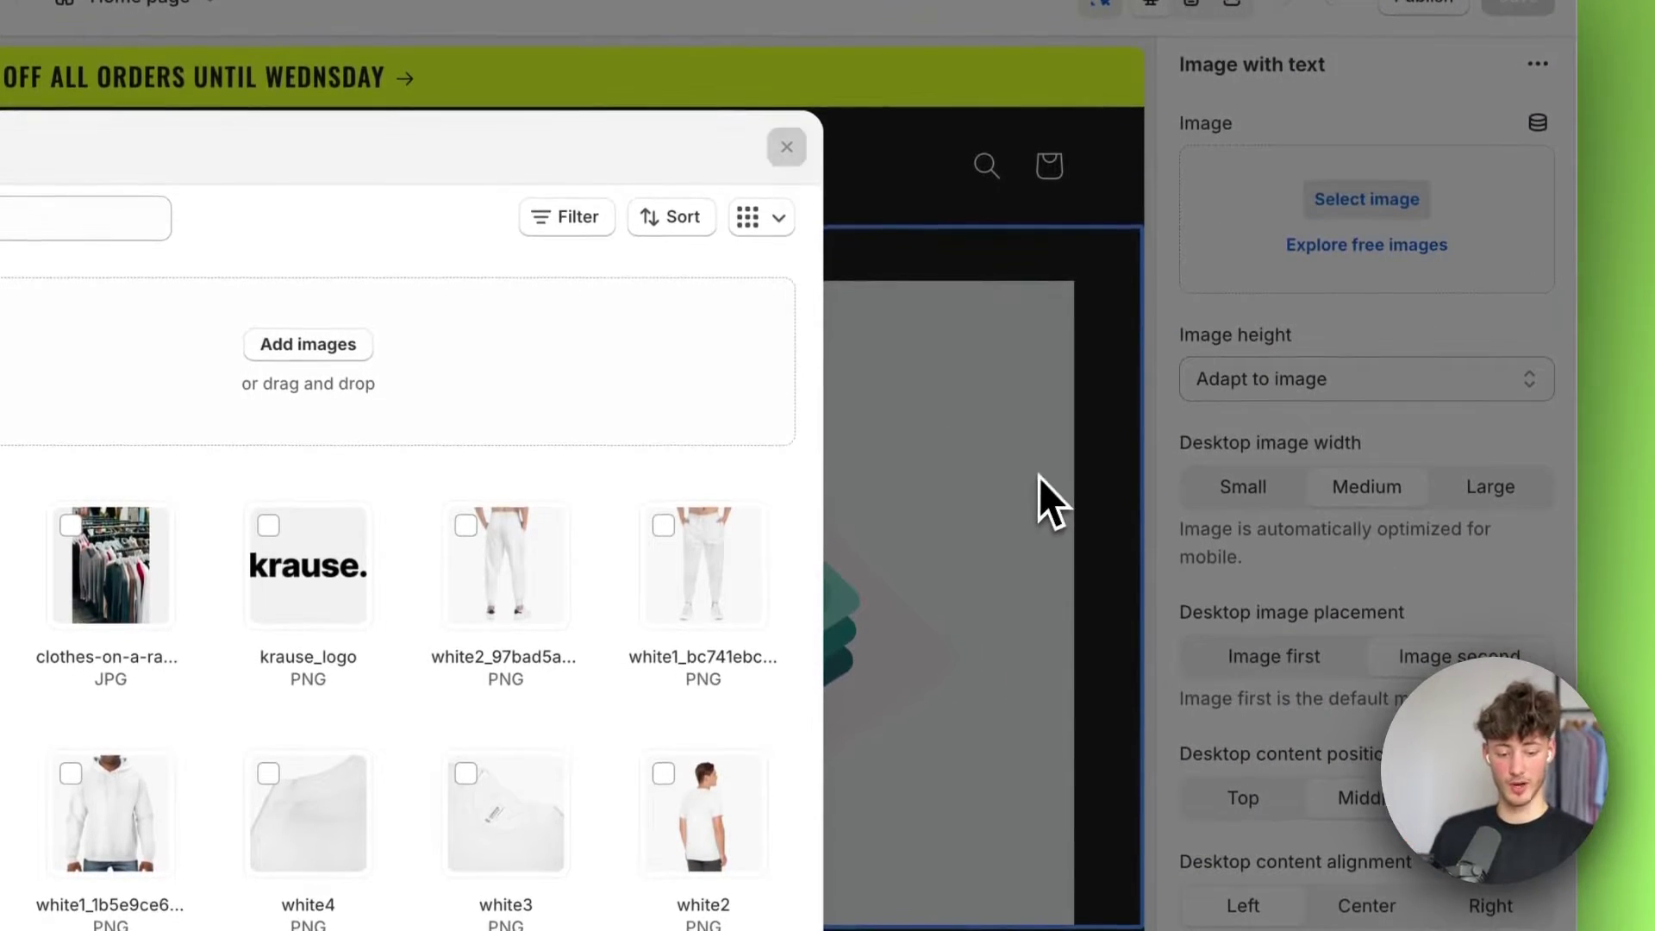
click(1040, 476)
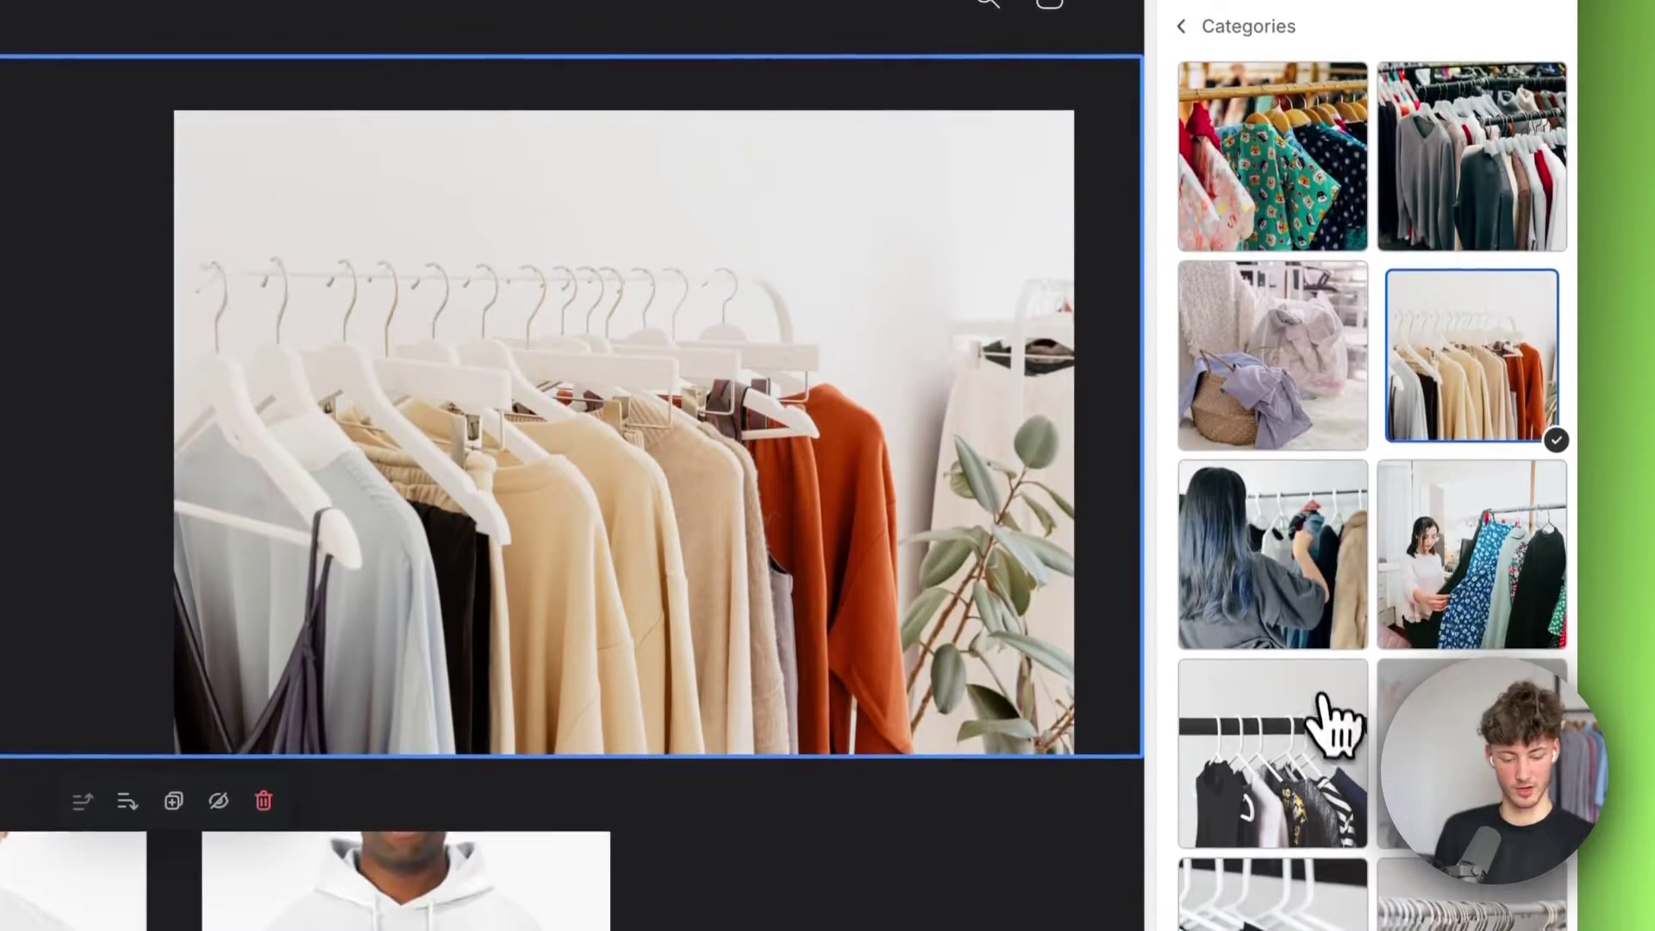
click(1333, 724)
click(1300, 221)
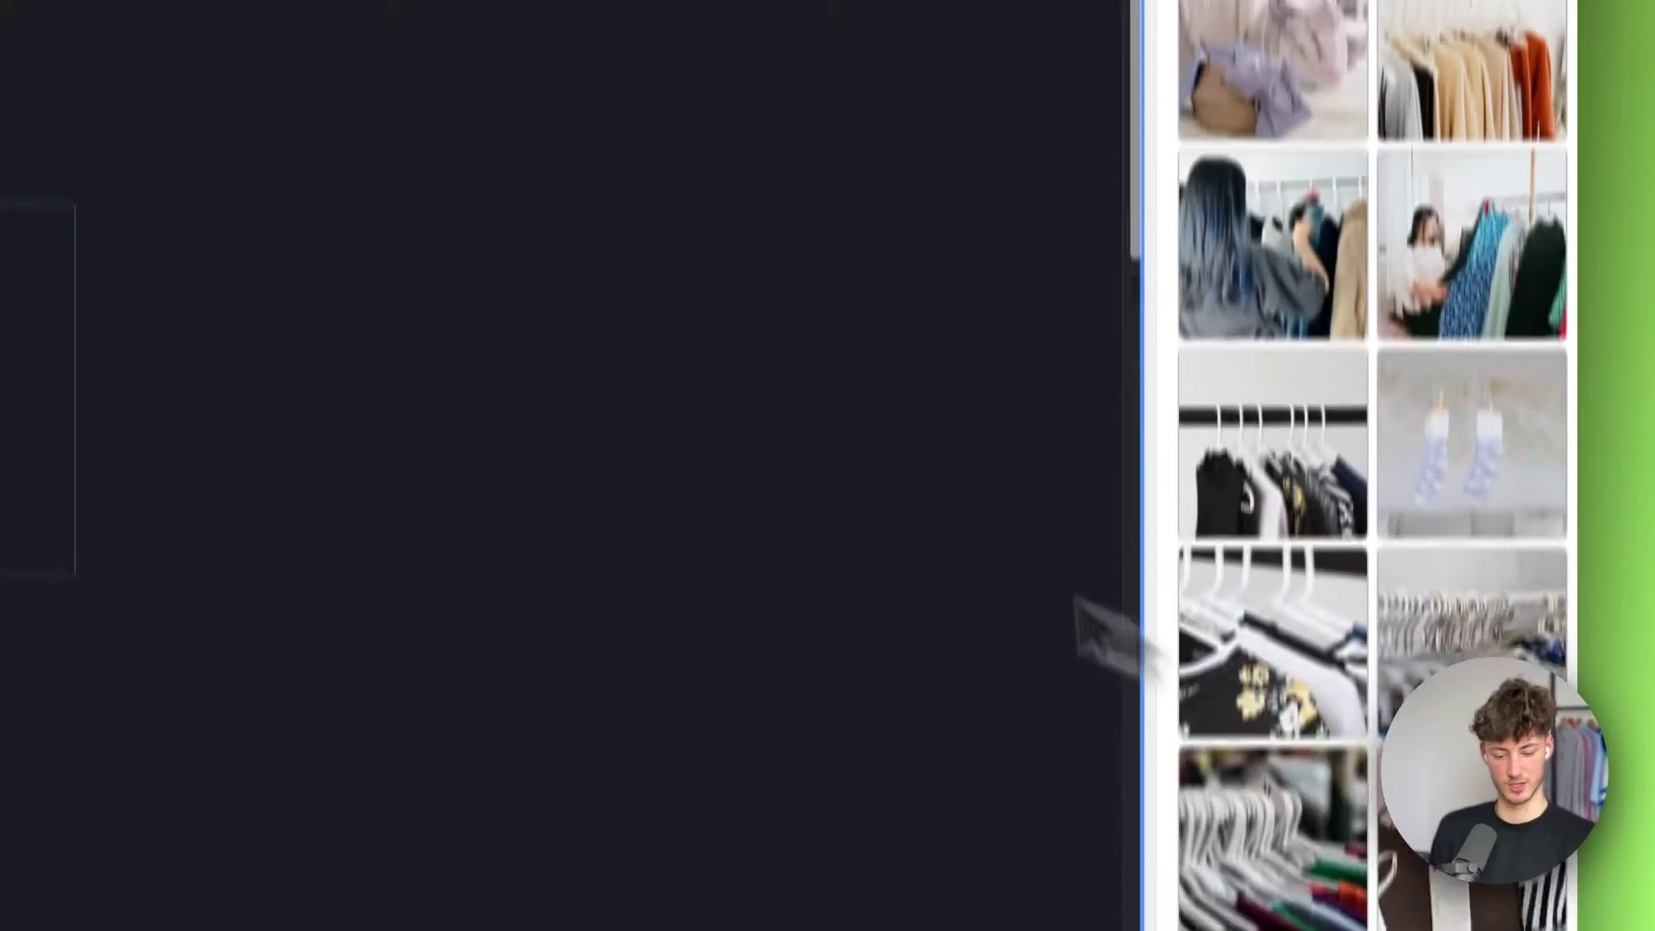
scroll(508, 300, down, 3)
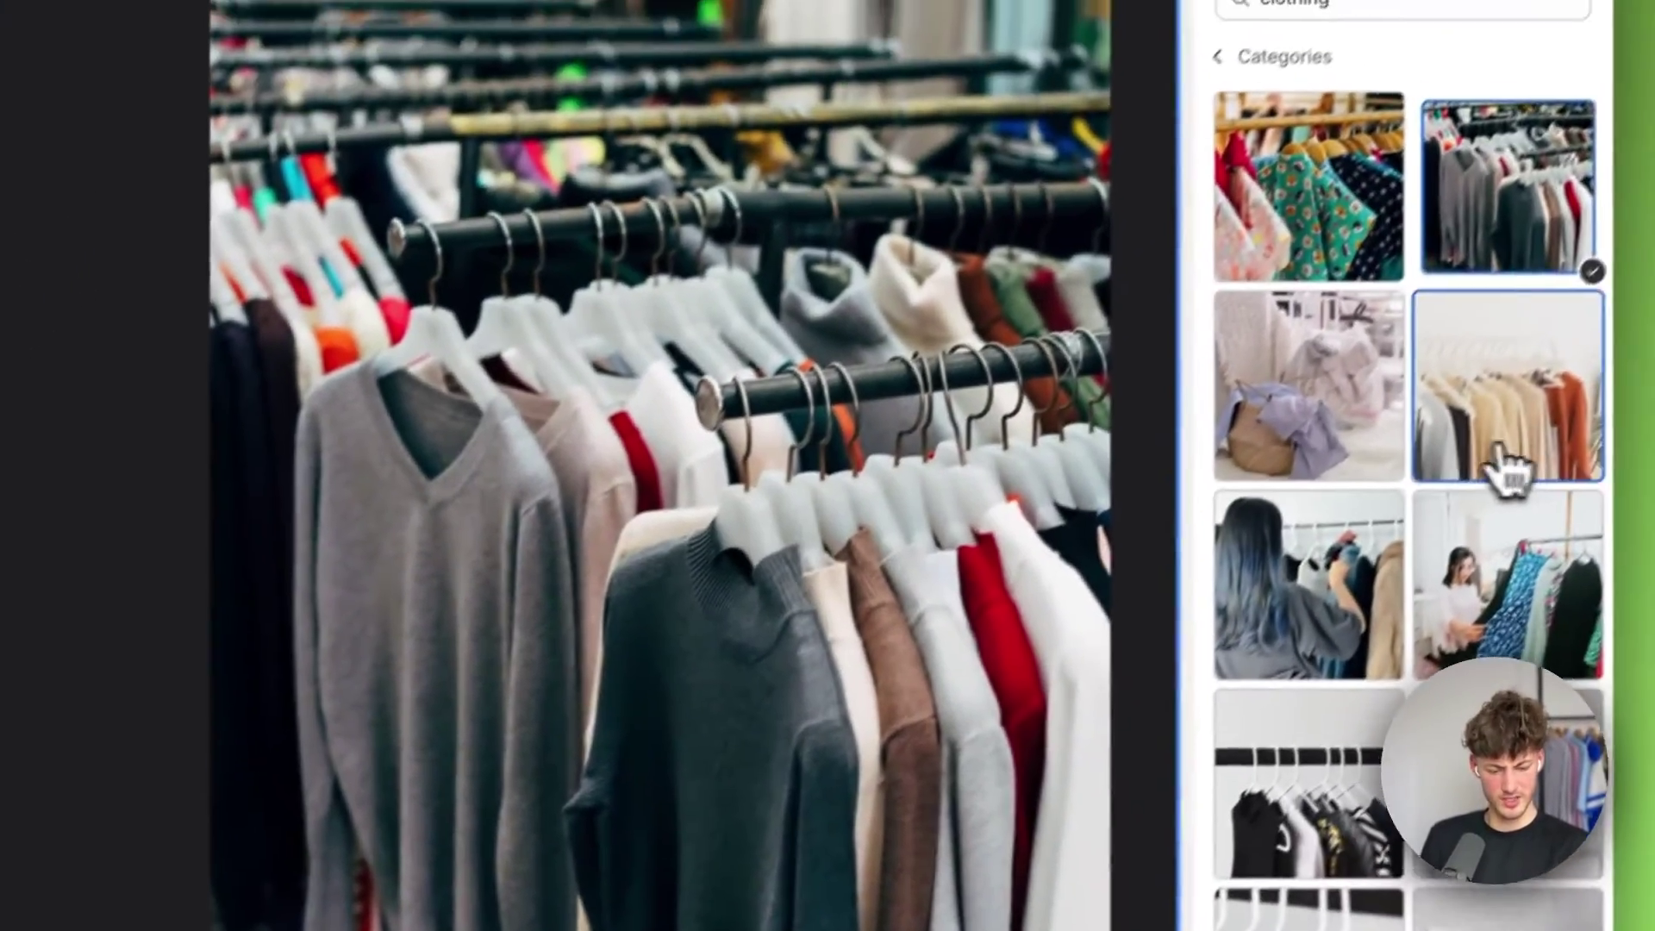
click(1489, 469)
scroll(887, 406, up, 2)
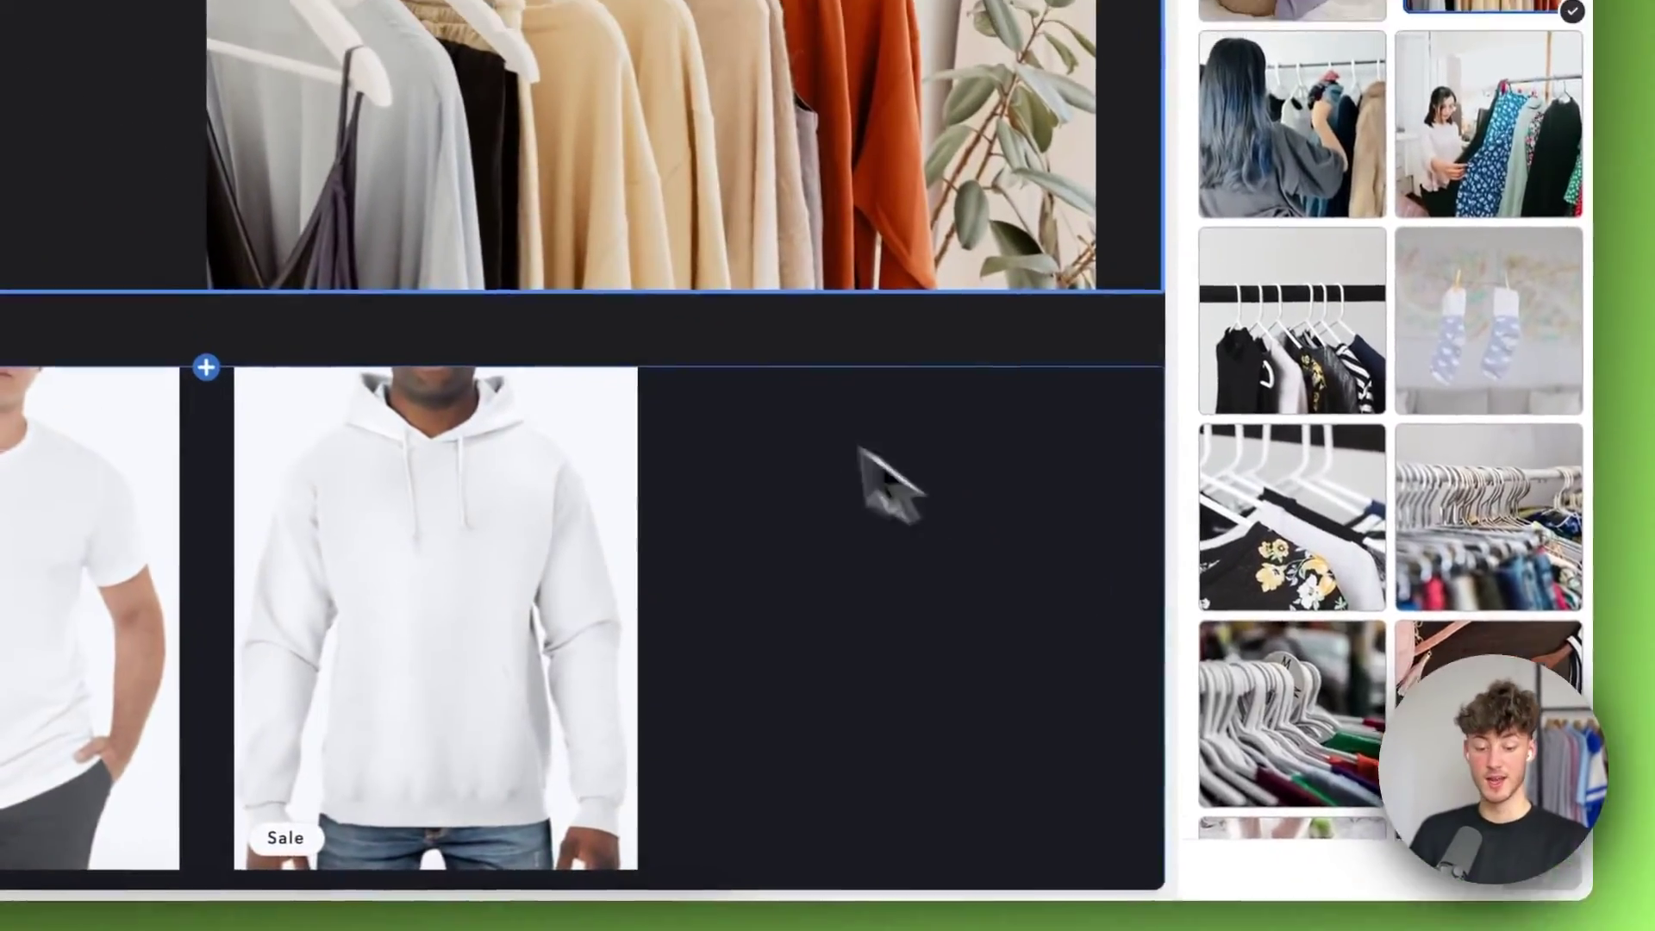
click(1166, 341)
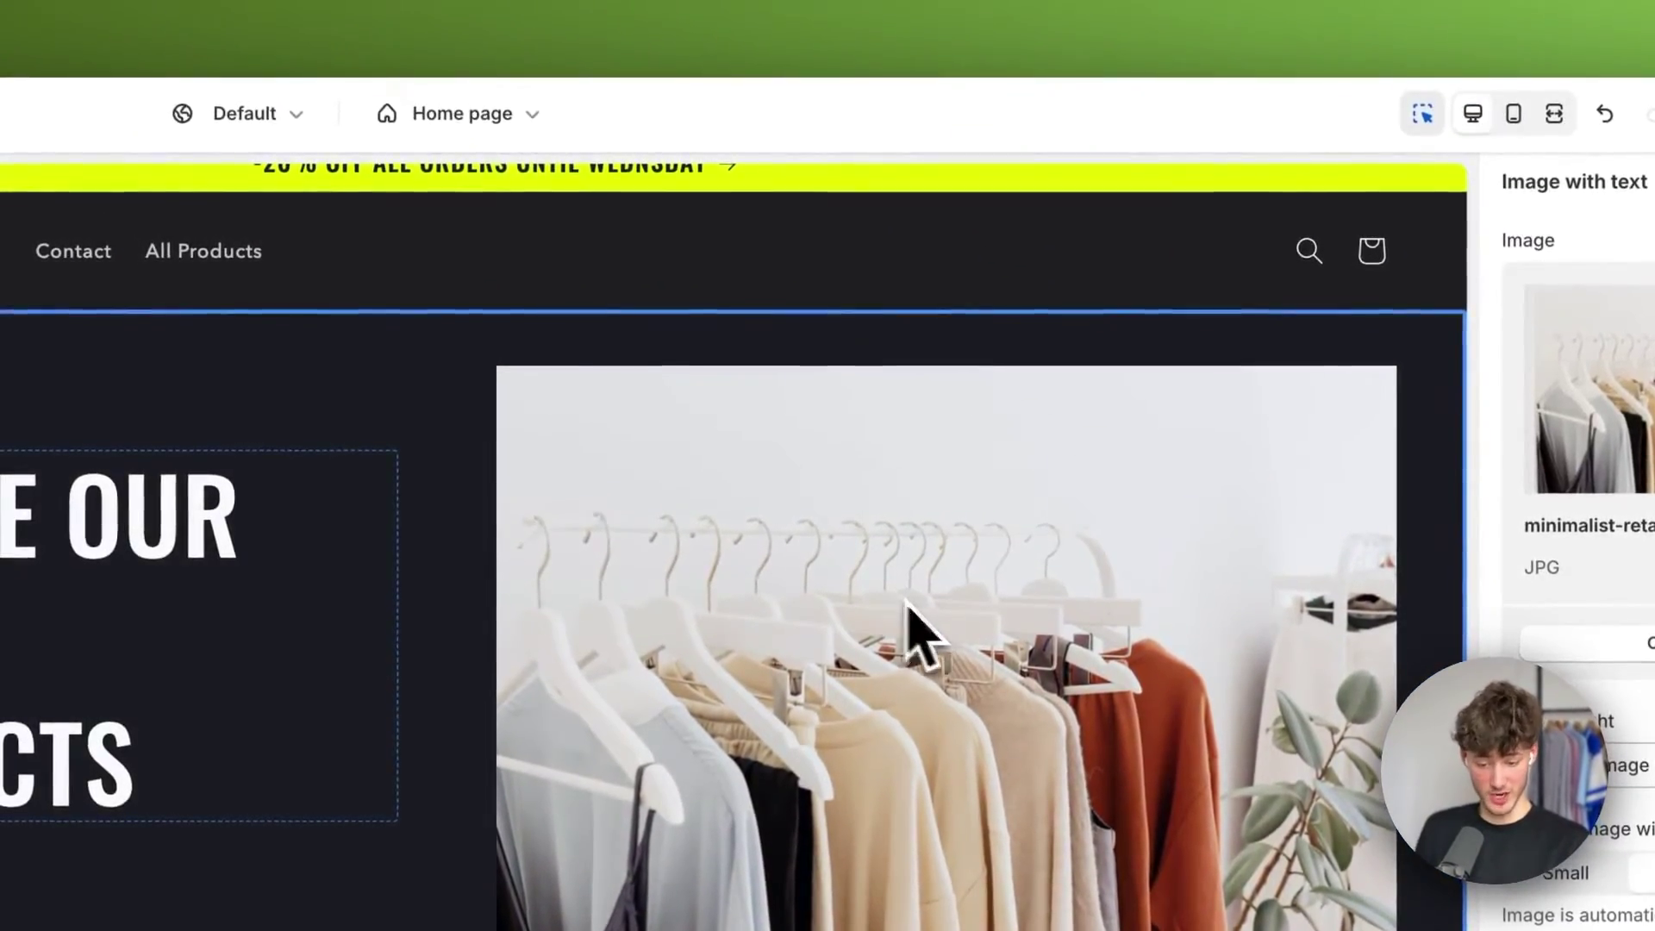
- Change the heading in the image with text section to "Shop our newest Fits."
click(86, 515)
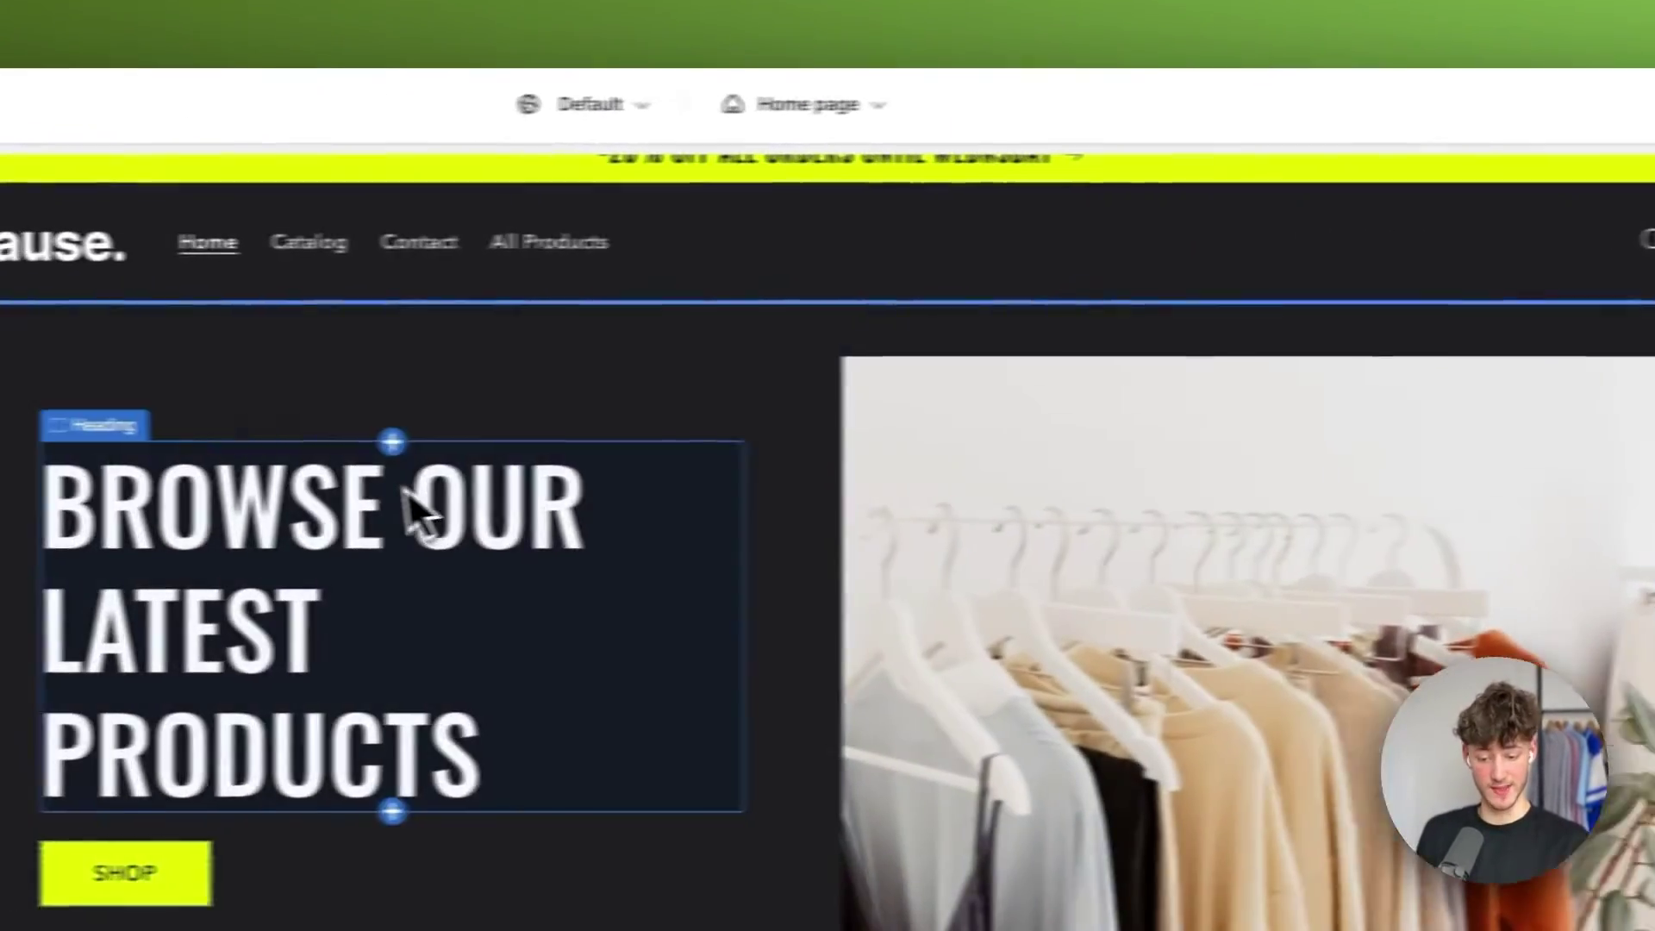
triple_click(86, 515)
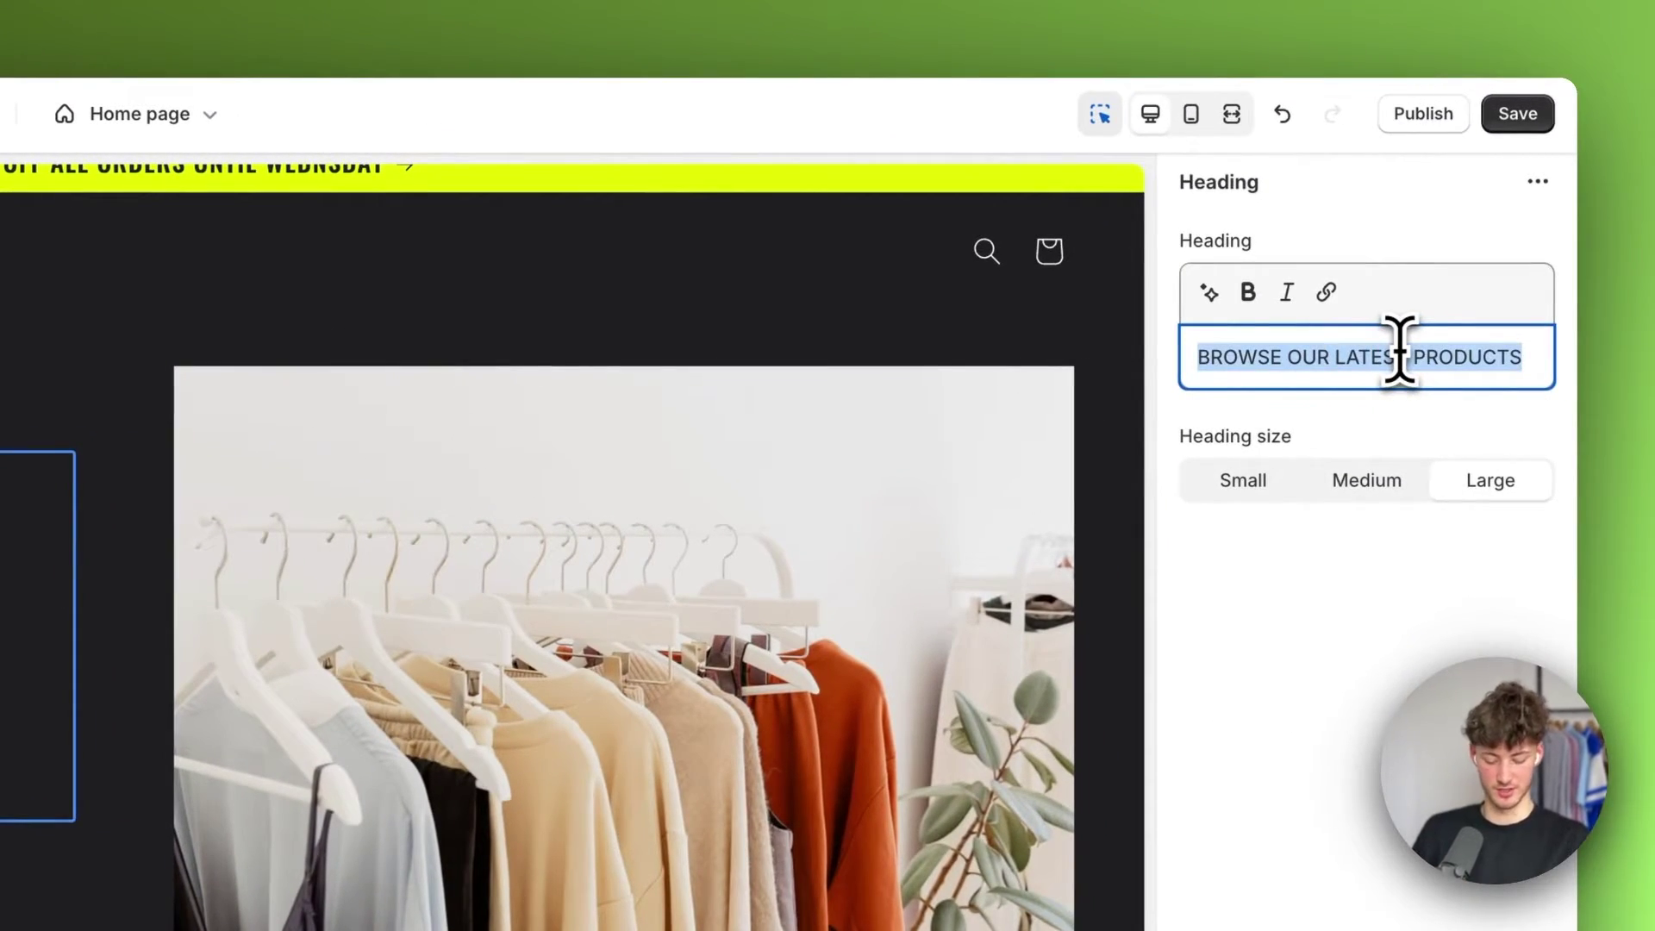
click(1399, 349)
text(Shop our newest Fits.)
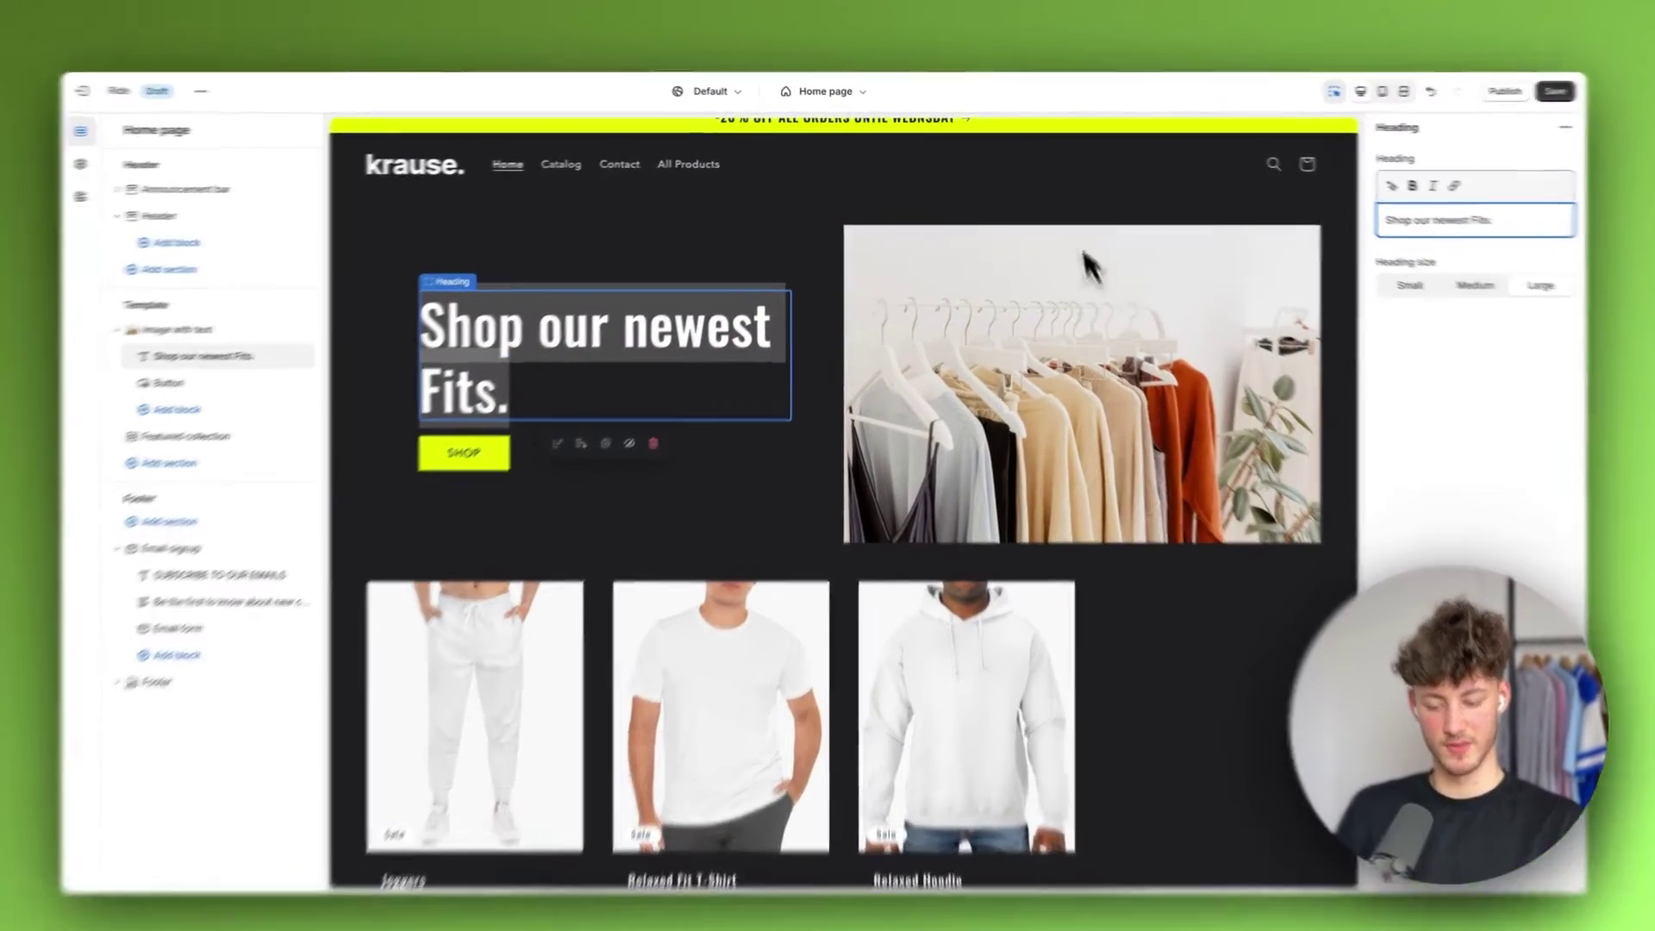
- Set the button label in the image with text section to "SHOP ALL" and keep the outline button style turned off
click(777, 432)
click(471, 440)
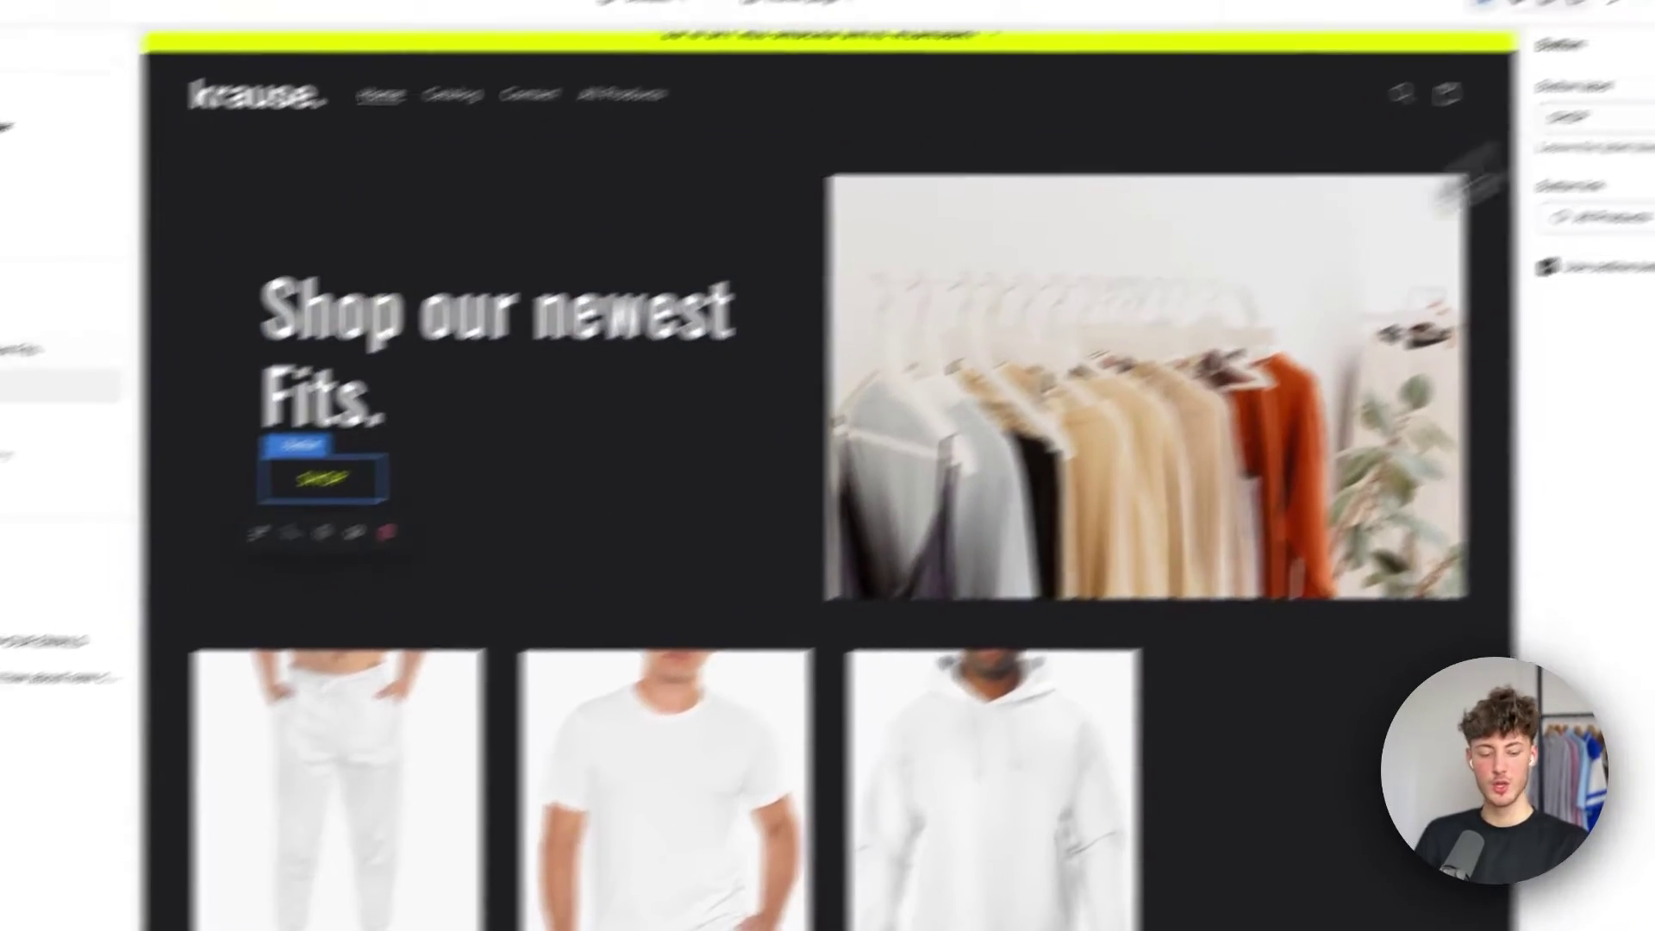
click(1548, 267)
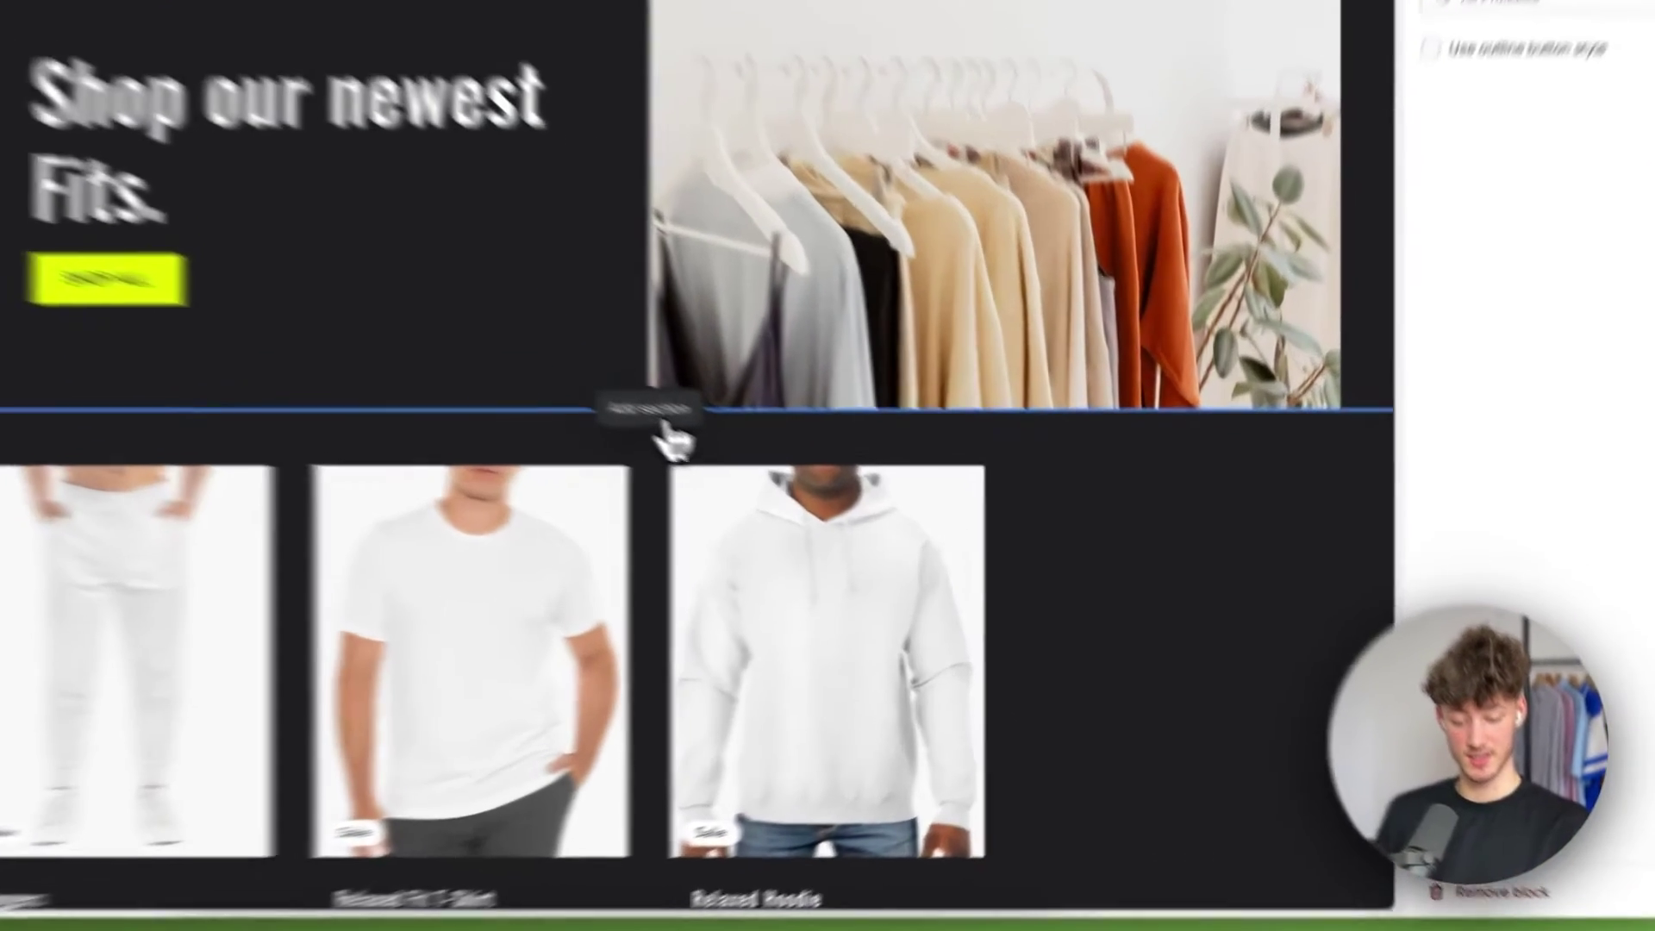
- Add a Multicolumn section to the home page template below the featured collection
click(841, 522)
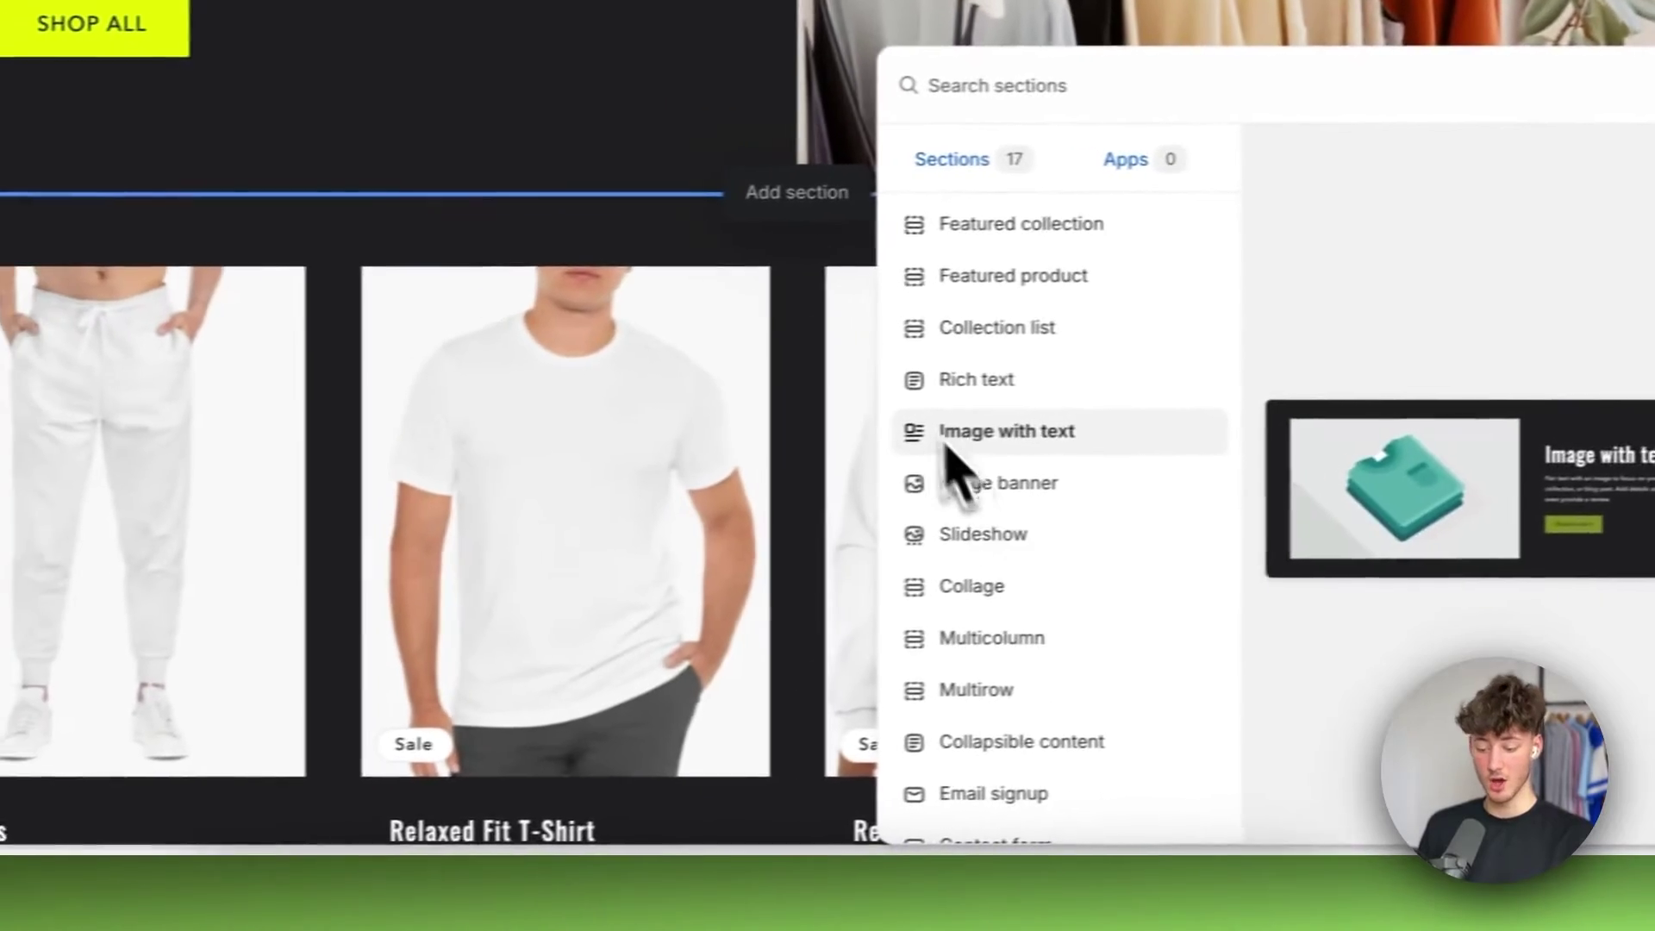
click(603, 517)
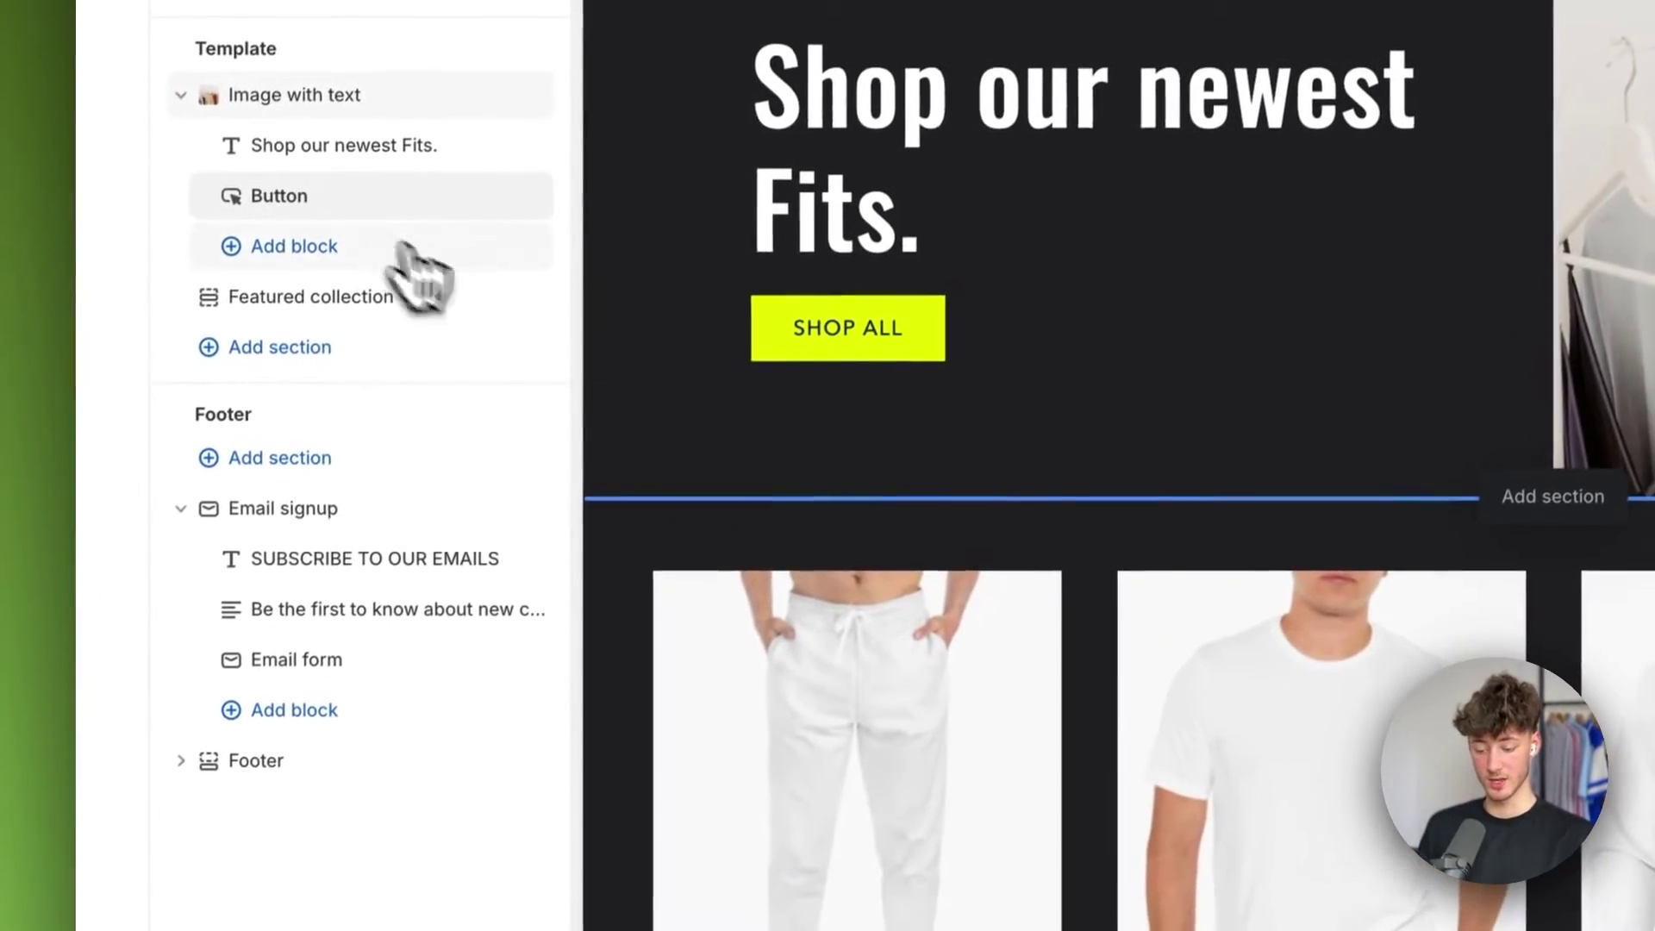
click(254, 397)
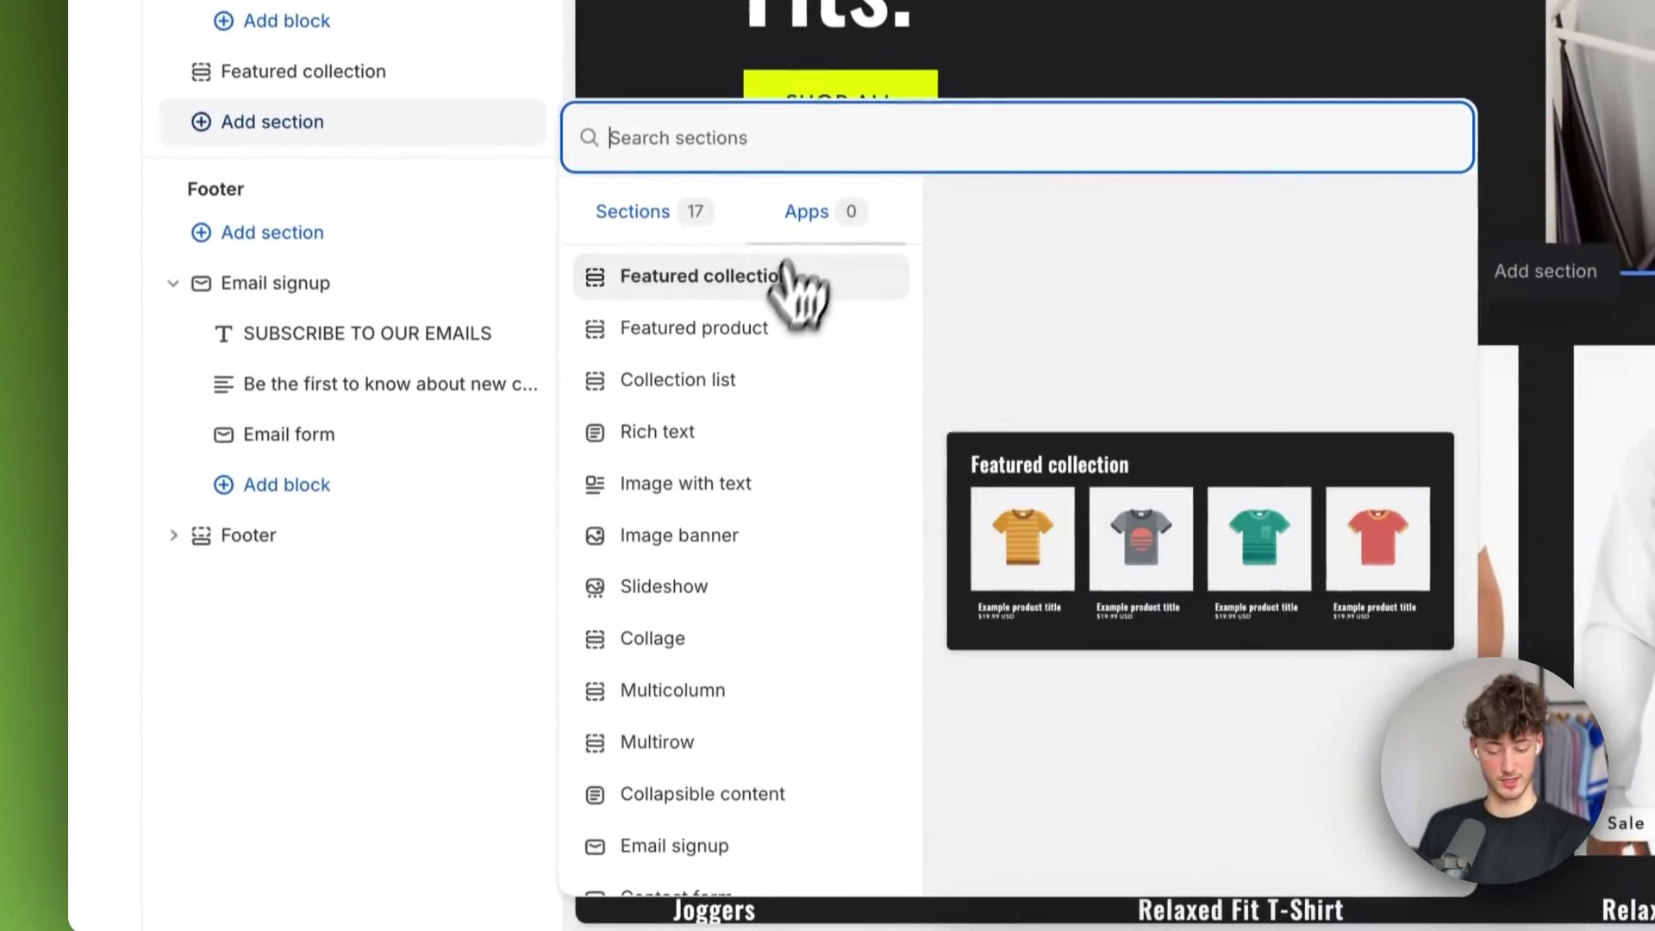
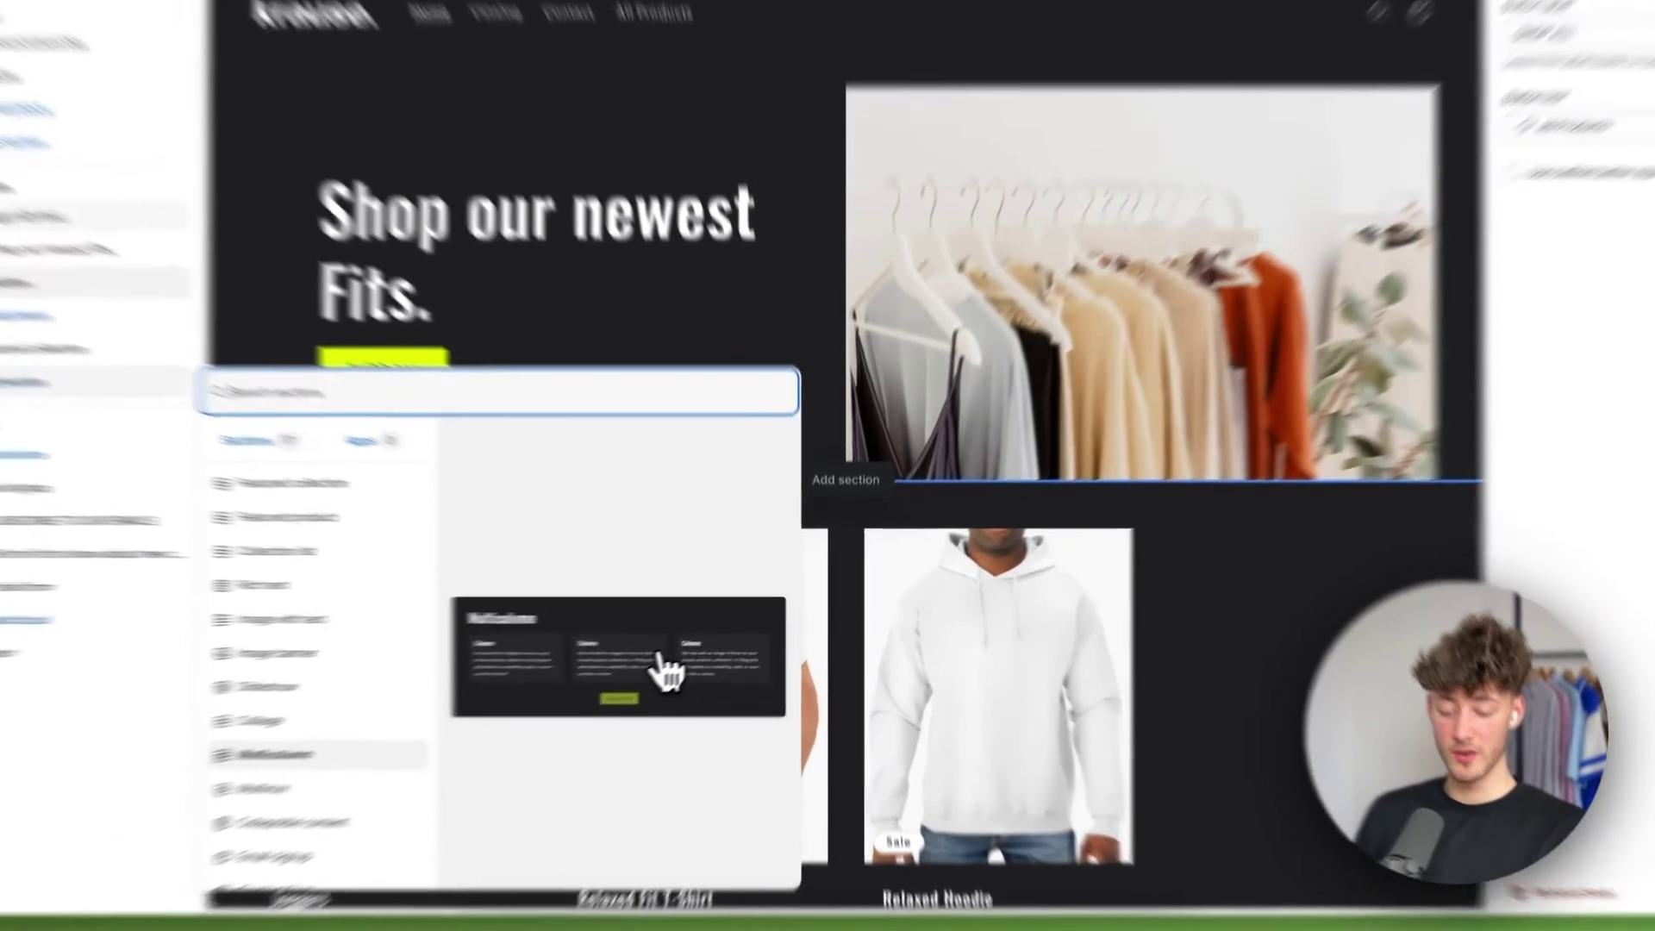
key(Escape)
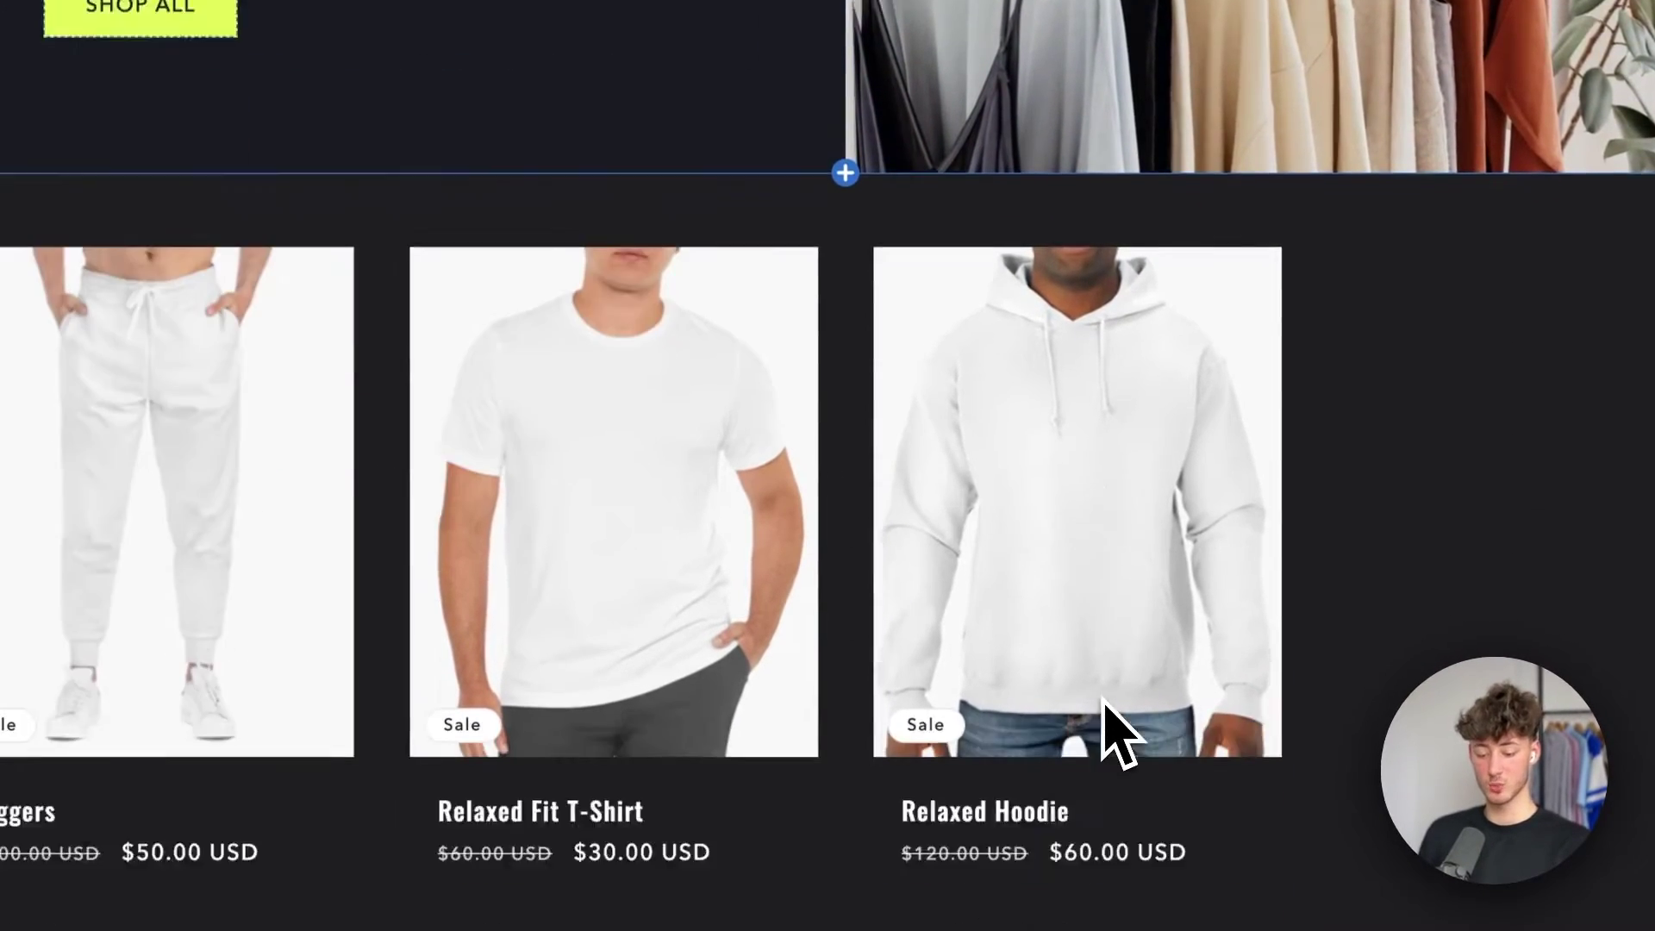
scroll(1107, 725, down, 8)
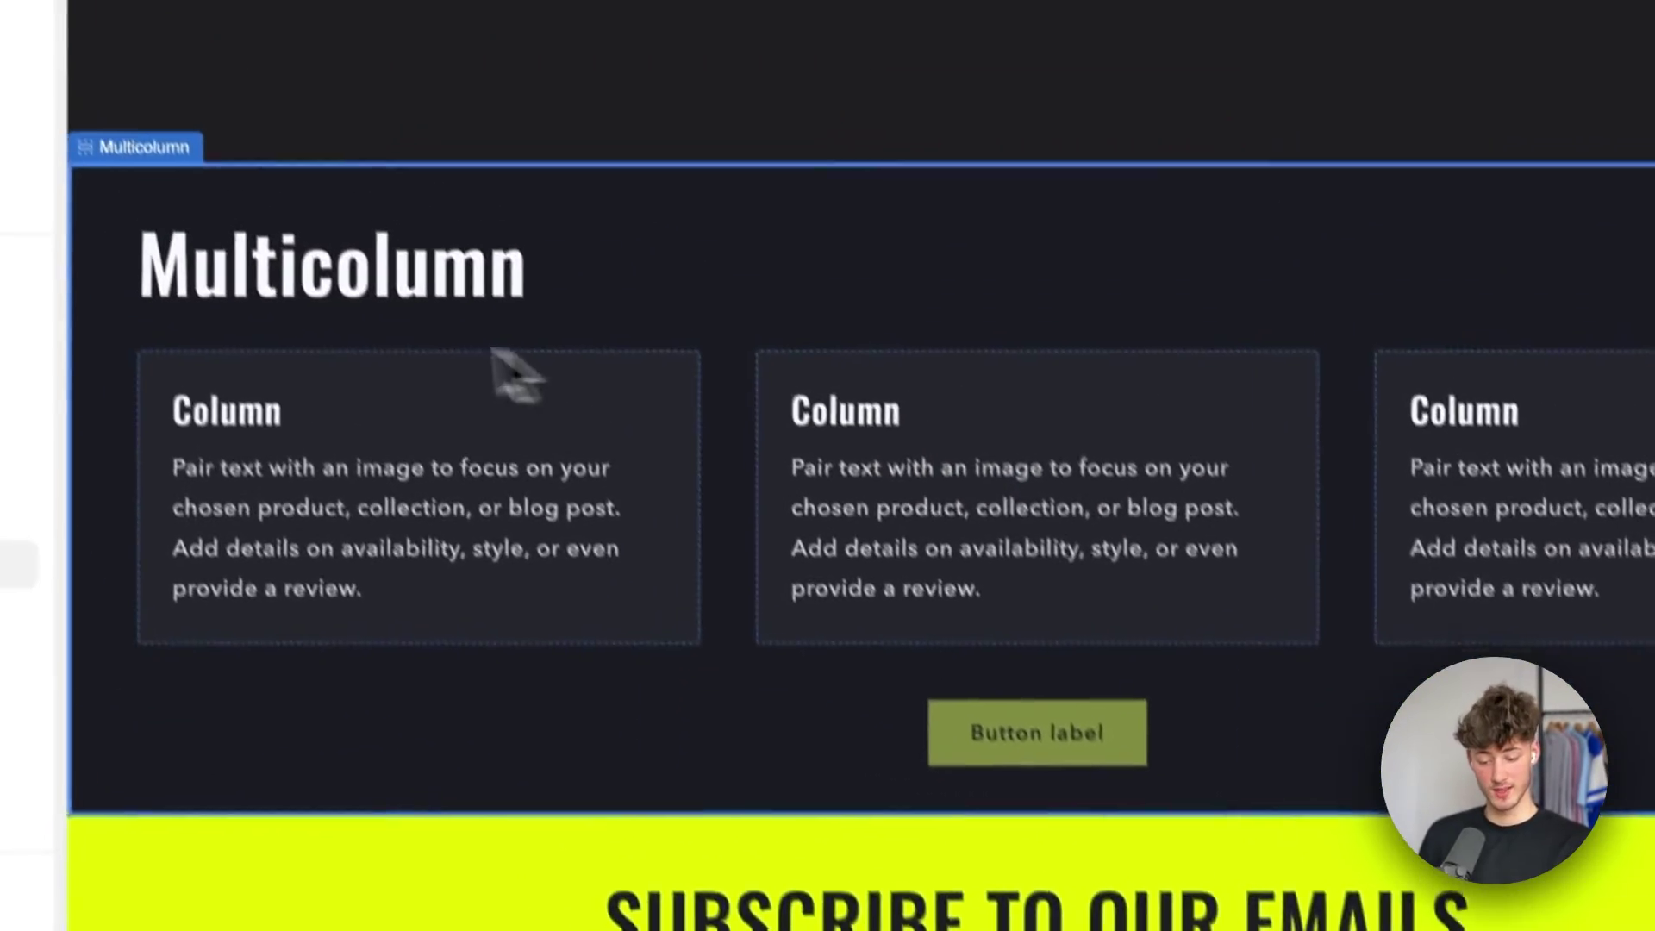
- Replace the heading of the first column in the Multicolumn section with the reviewer's name
click(648, 432)
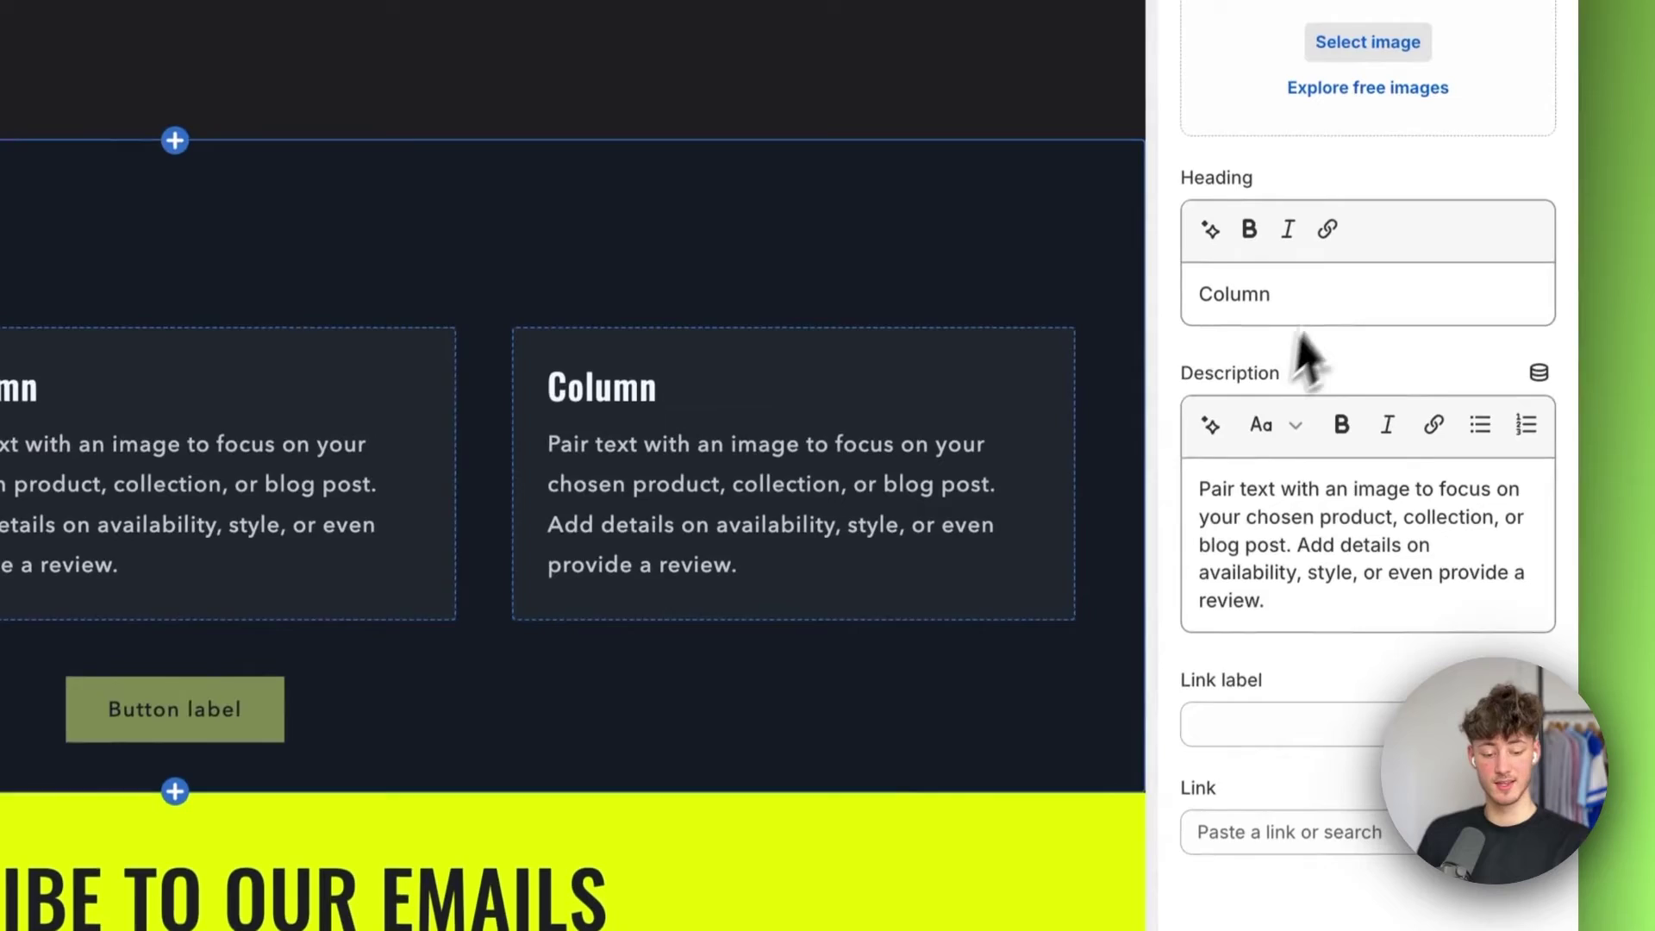
click(1323, 301)
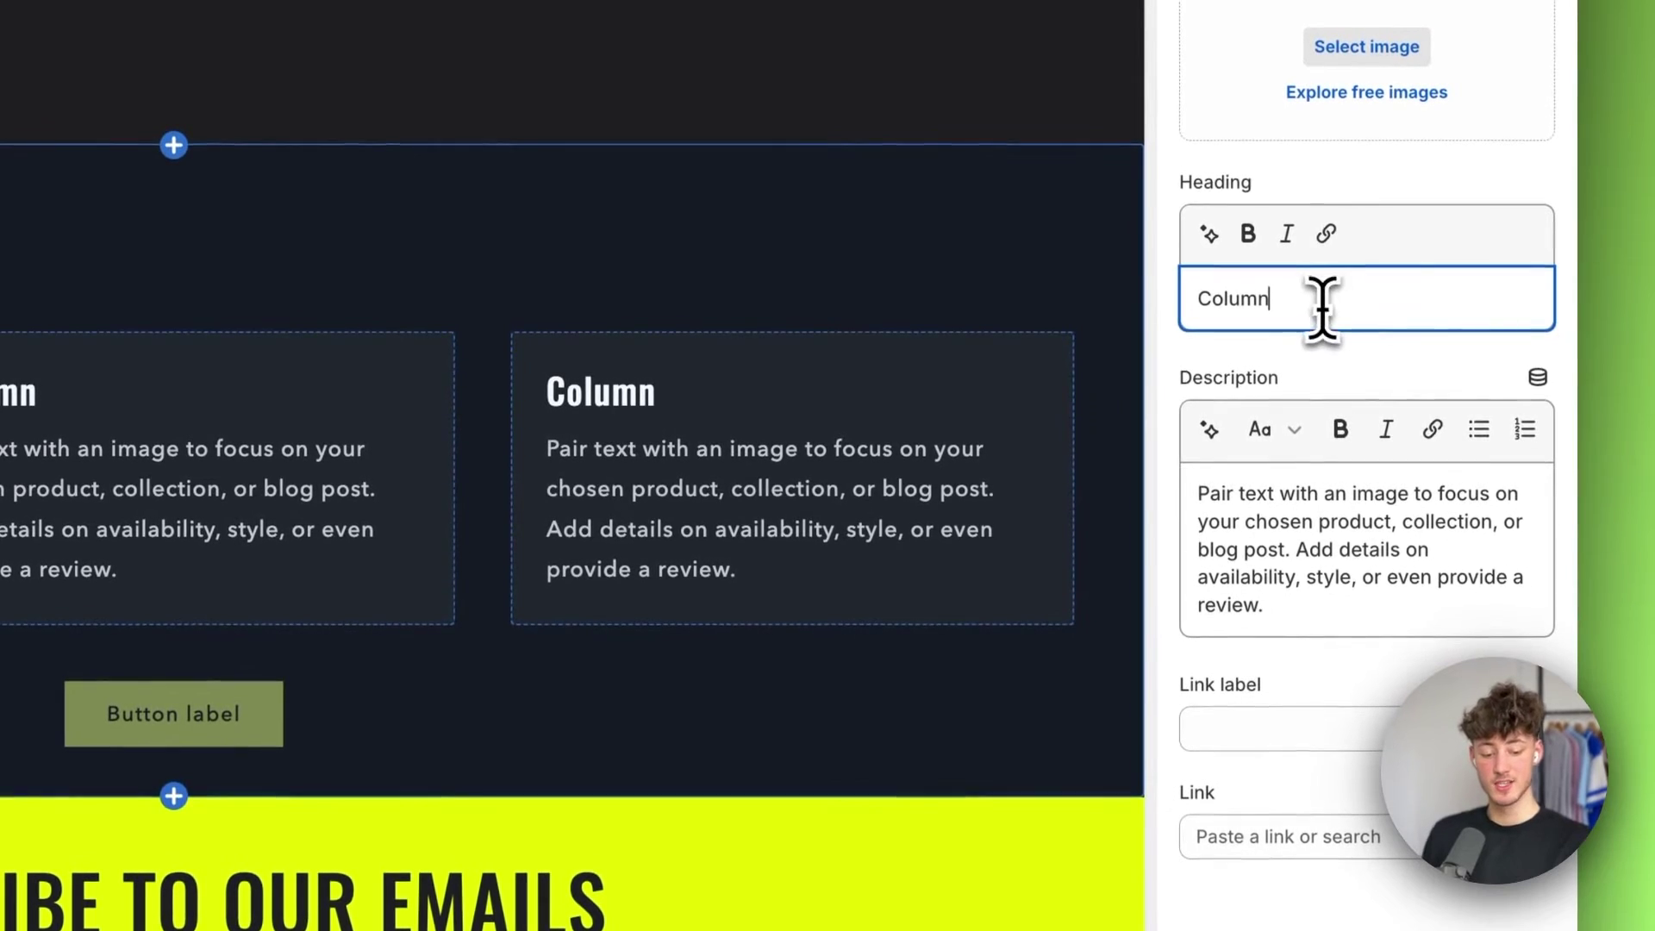
double_click(1323, 306)
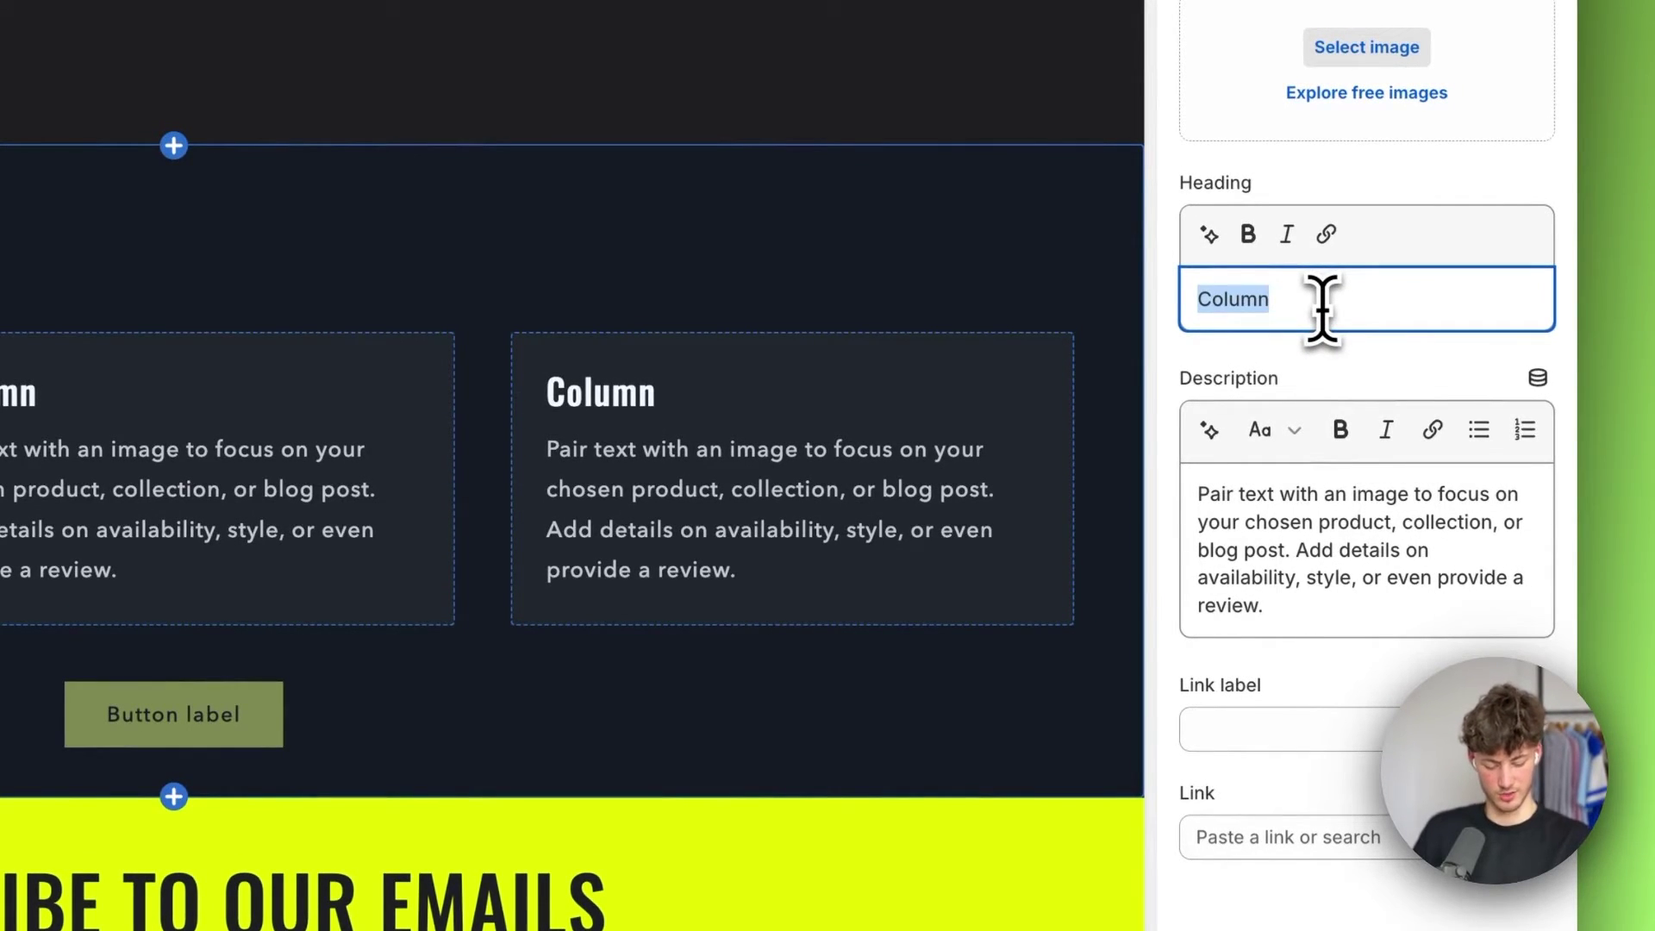
text(John B)
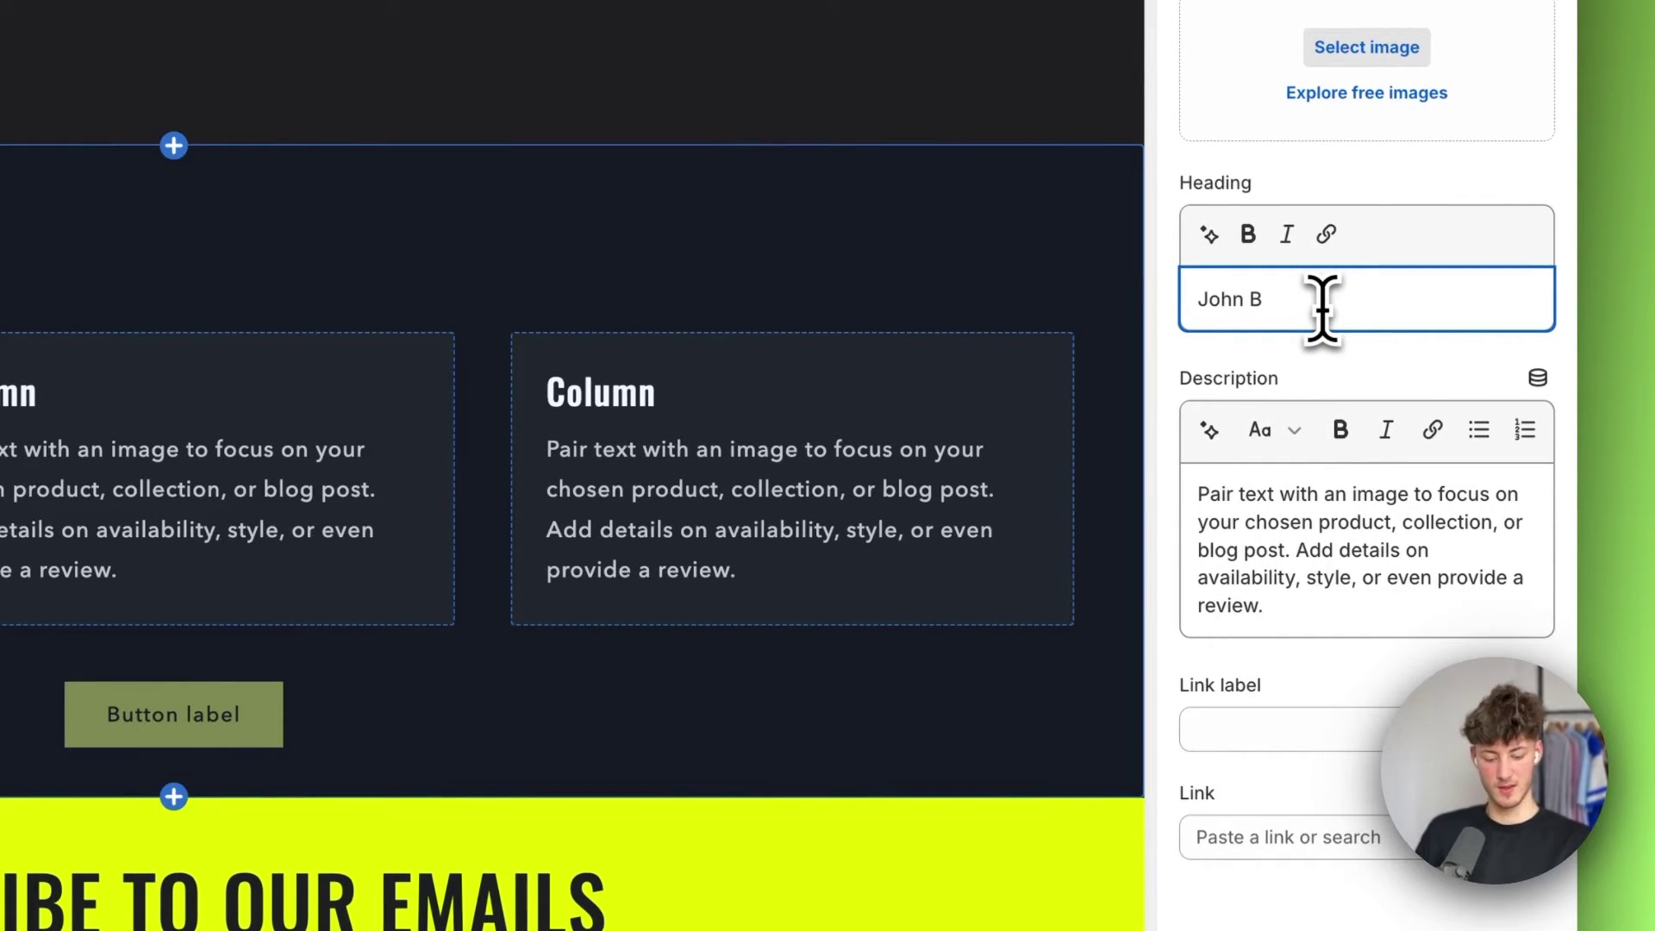
text(.)
- Replace the first column's description with "The best Jogger out there."
click(1428, 559)
key(ctrl+a)
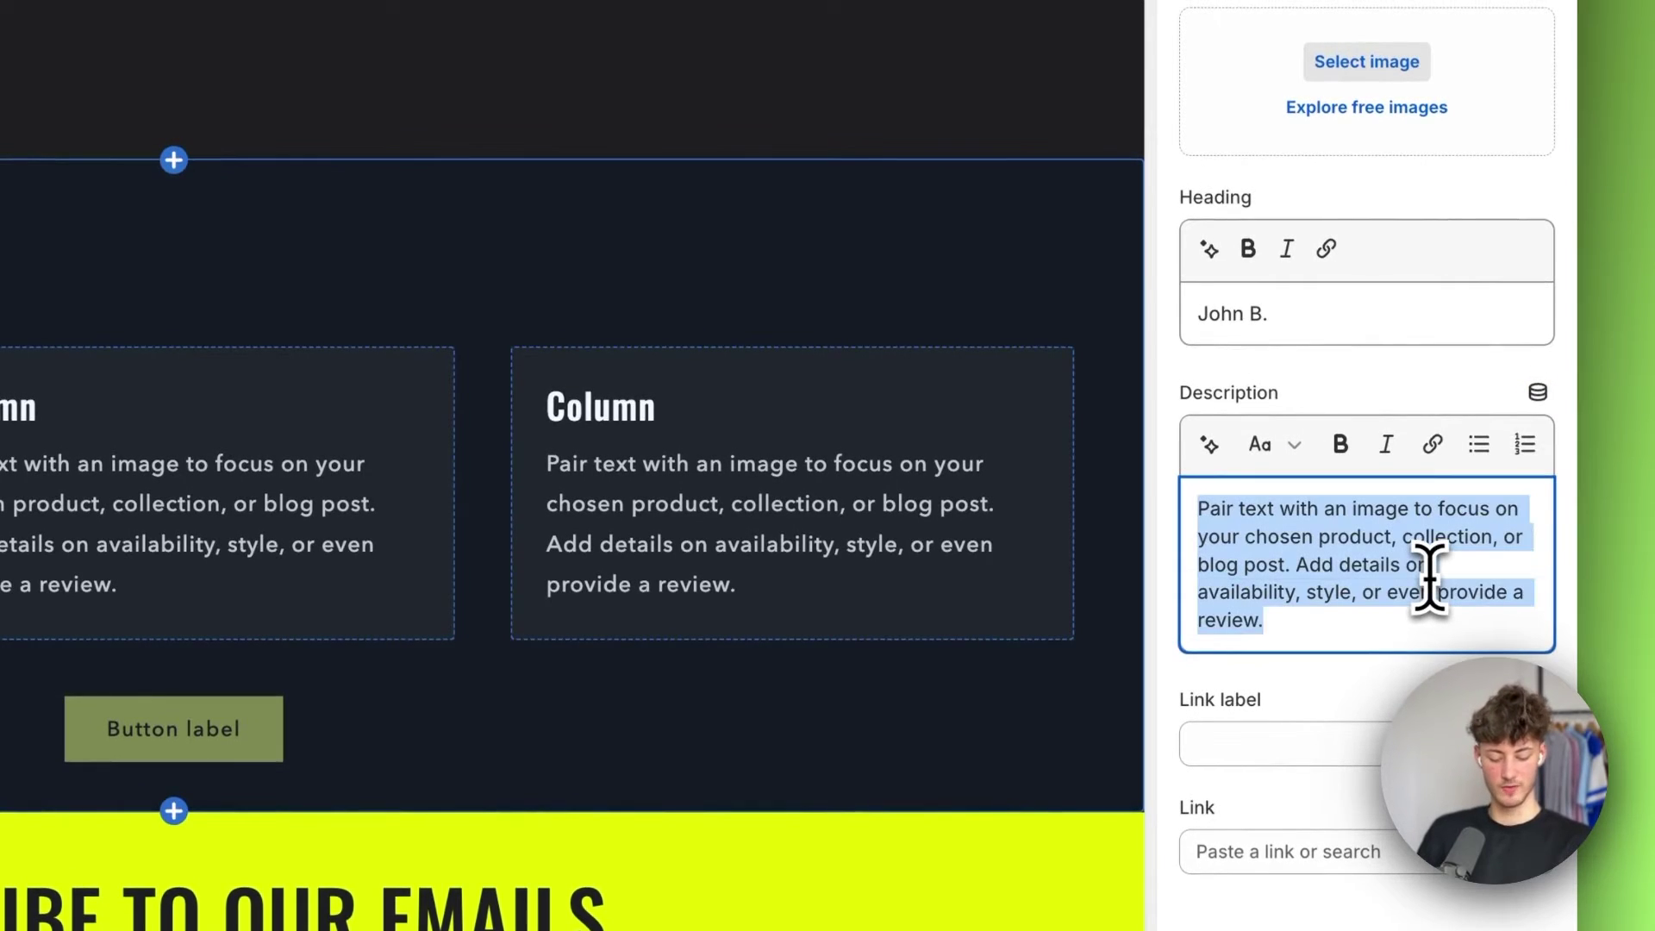
text(The best j)
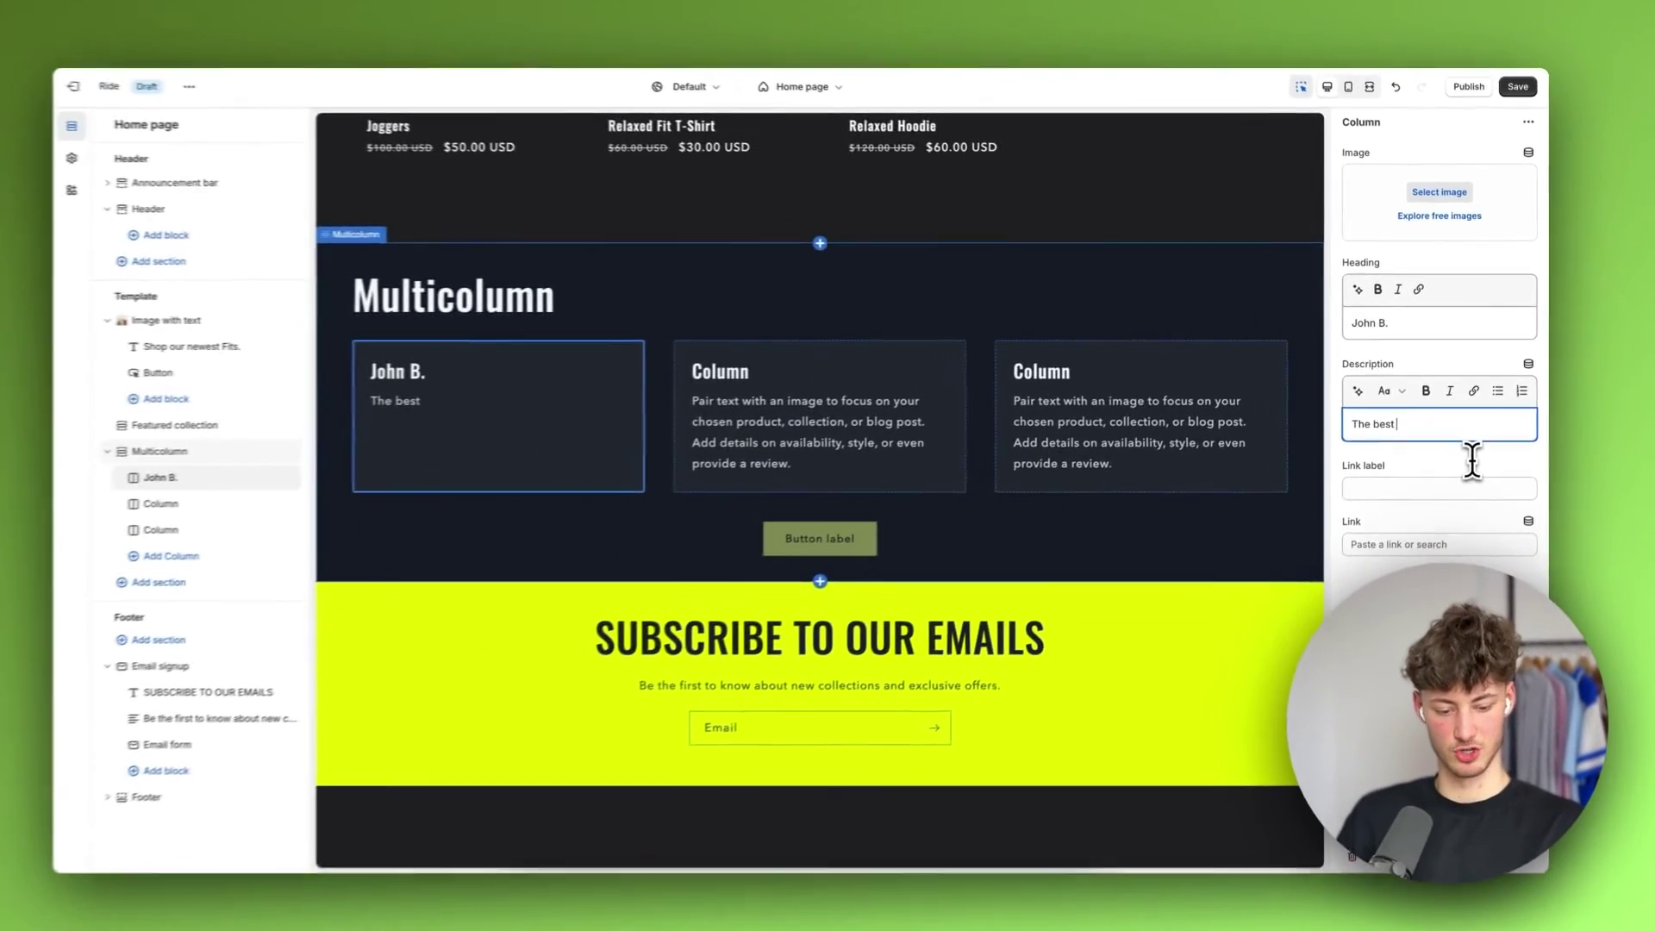
key(BackSpace)
text(Jg)
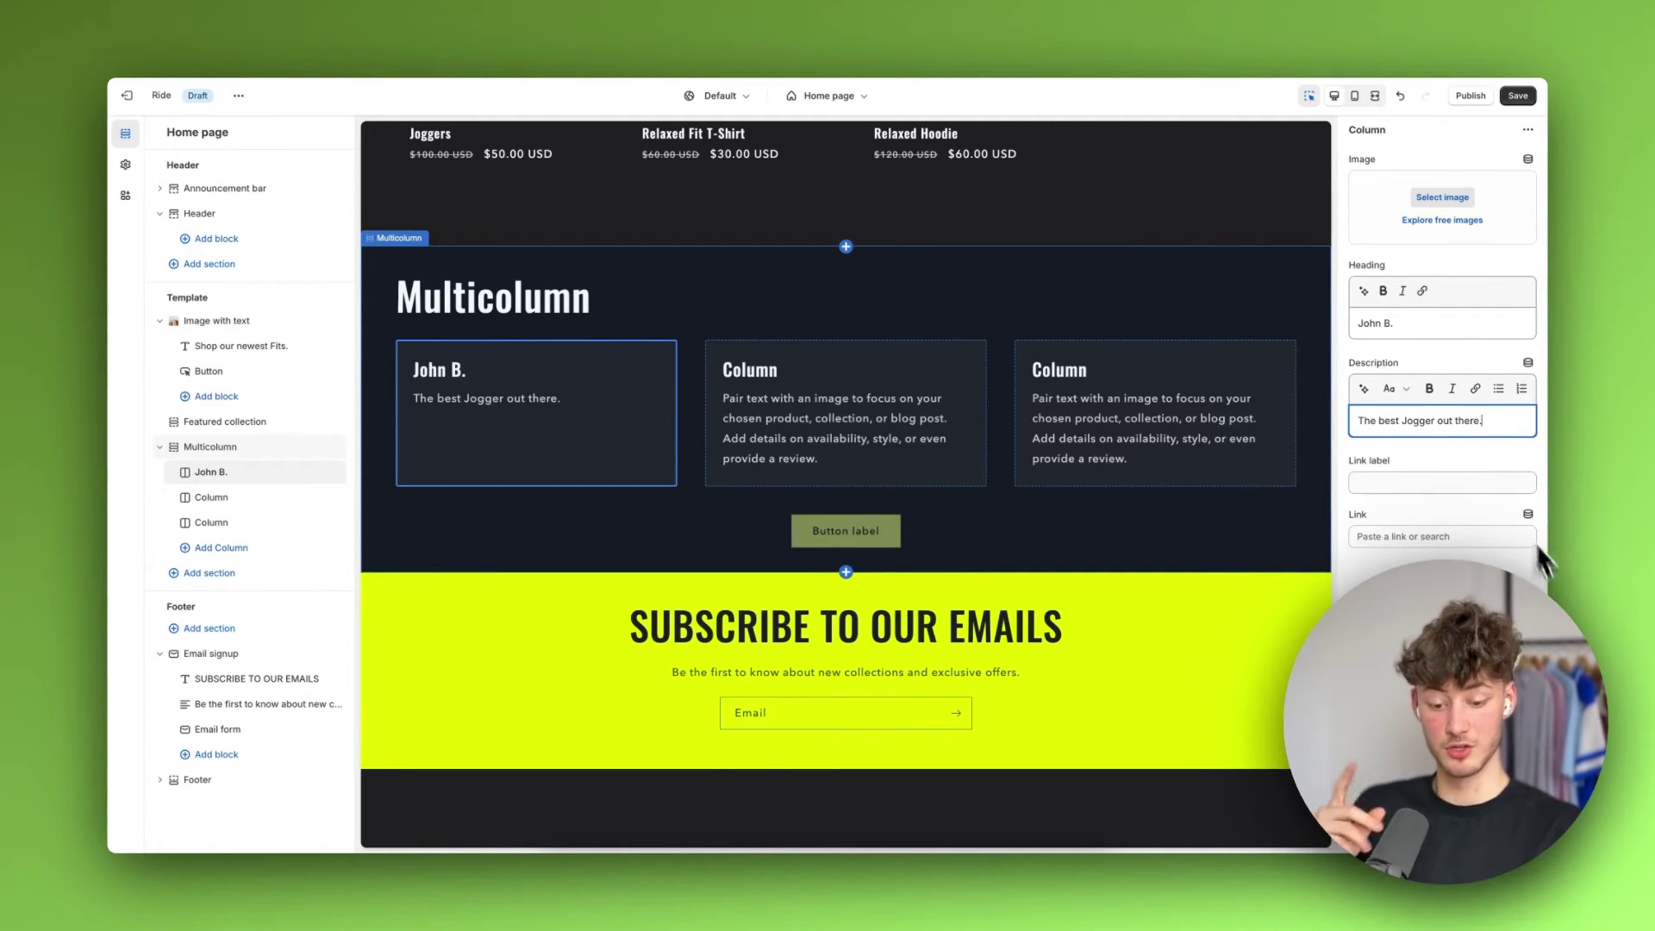
- Give the first column the link label "Shop all Joggers"
click(1496, 480)
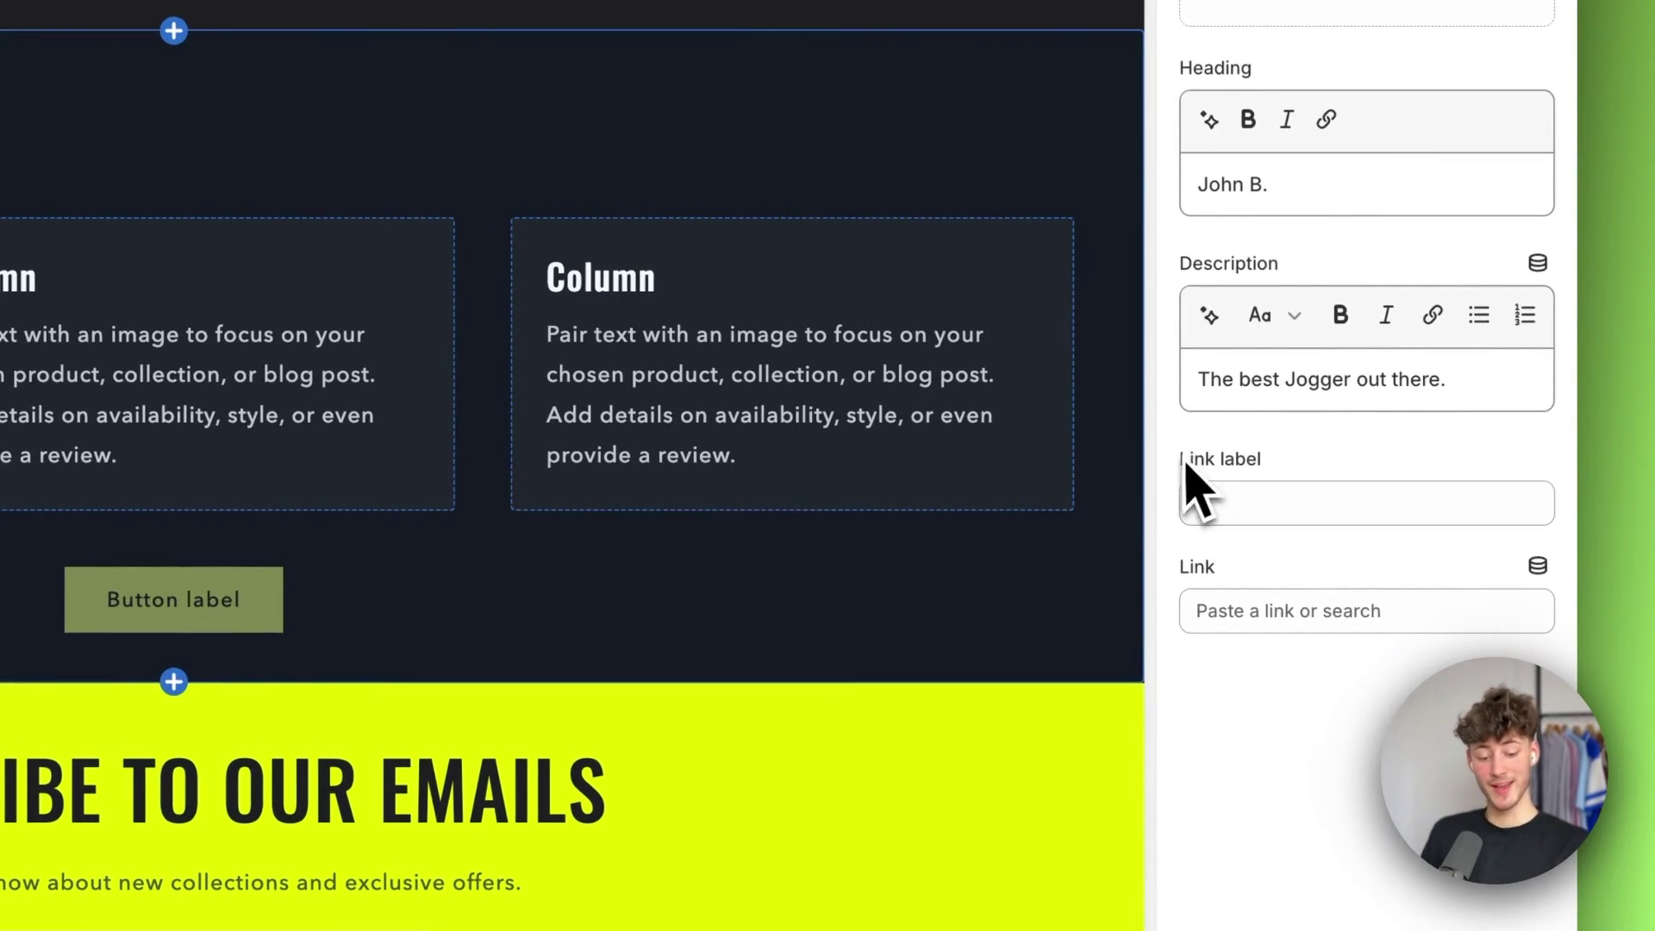
drag(1182, 459, 1343, 464)
click(1347, 465)
drag(1185, 463, 1322, 462)
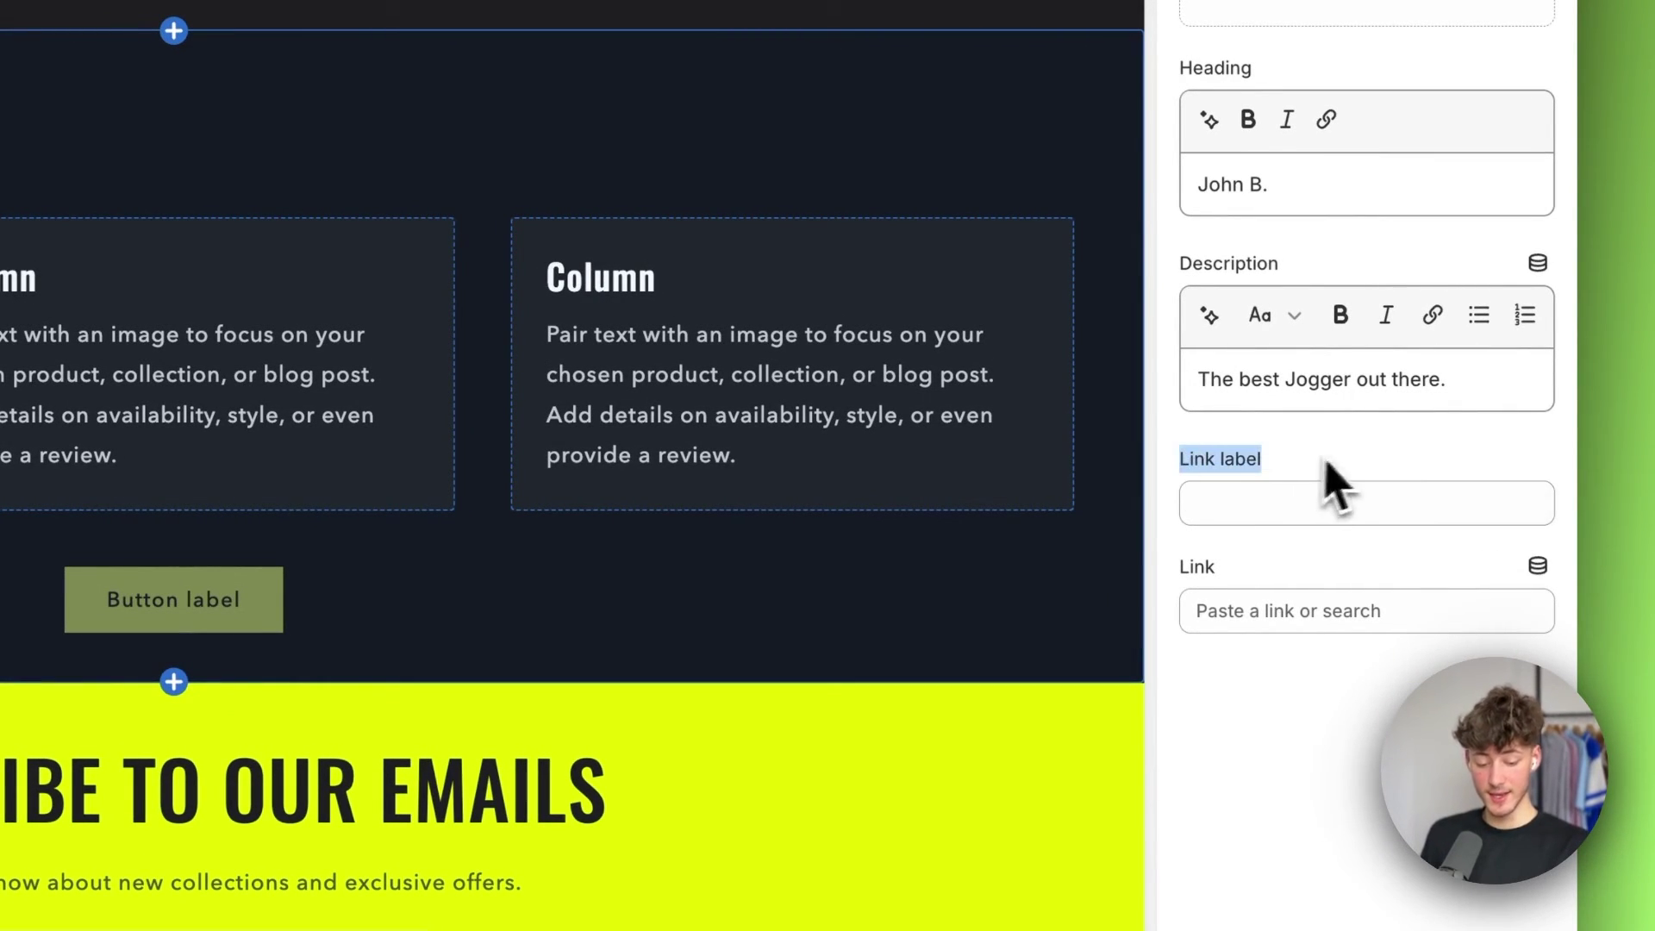
click(1322, 510)
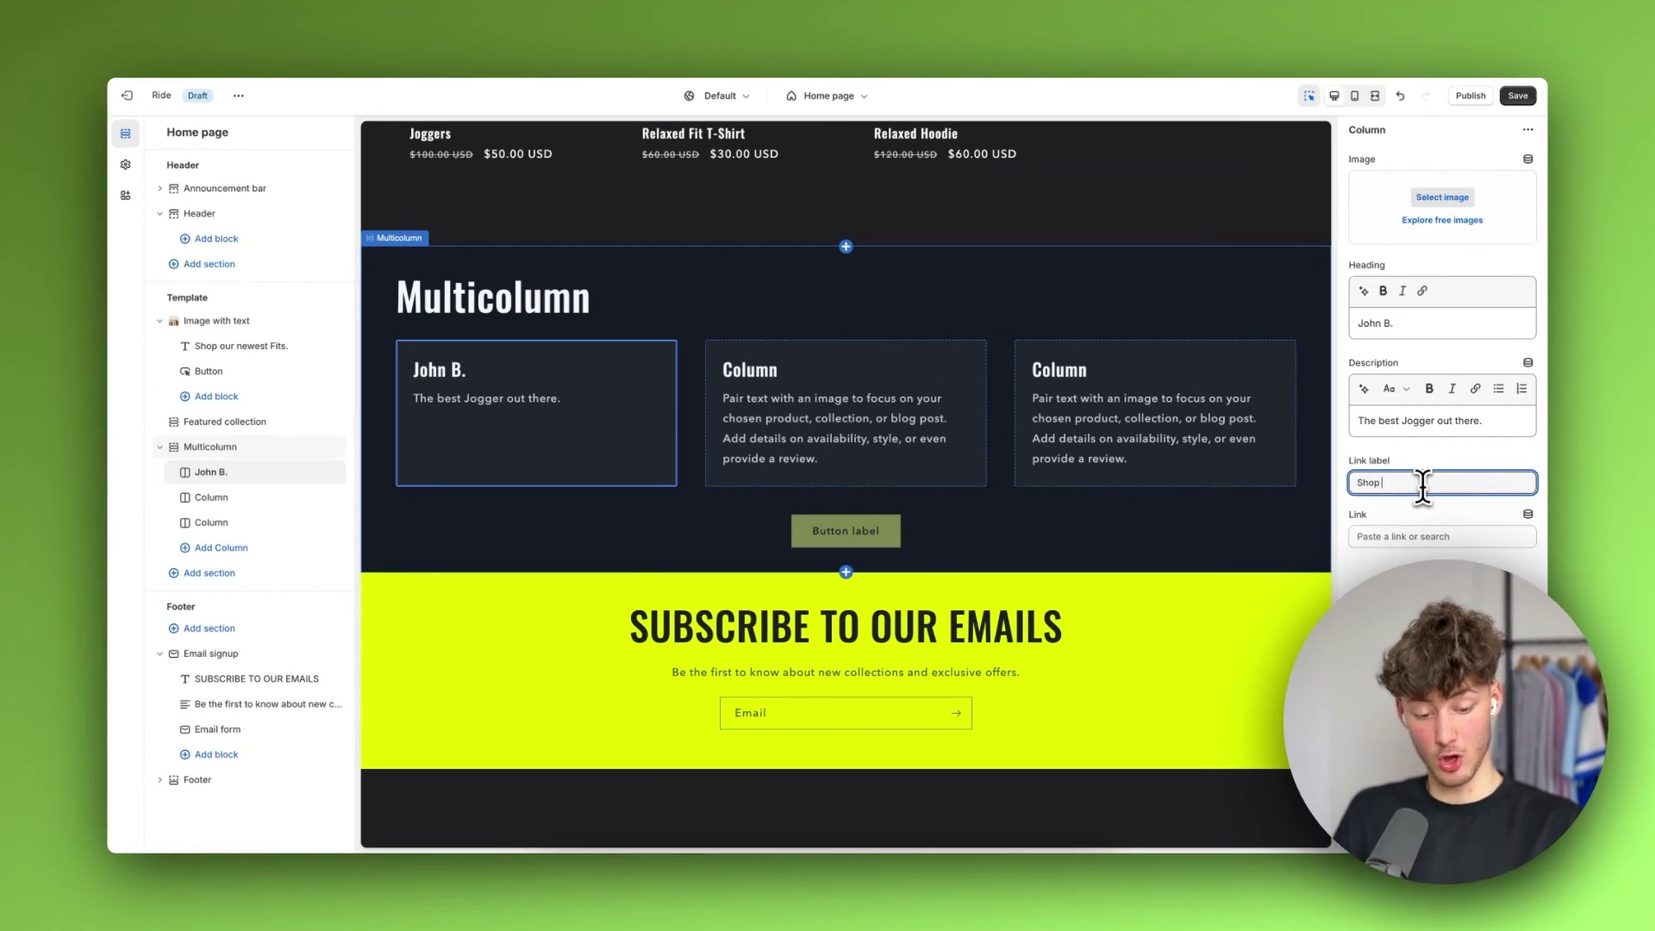
text(Shop all Jogg)
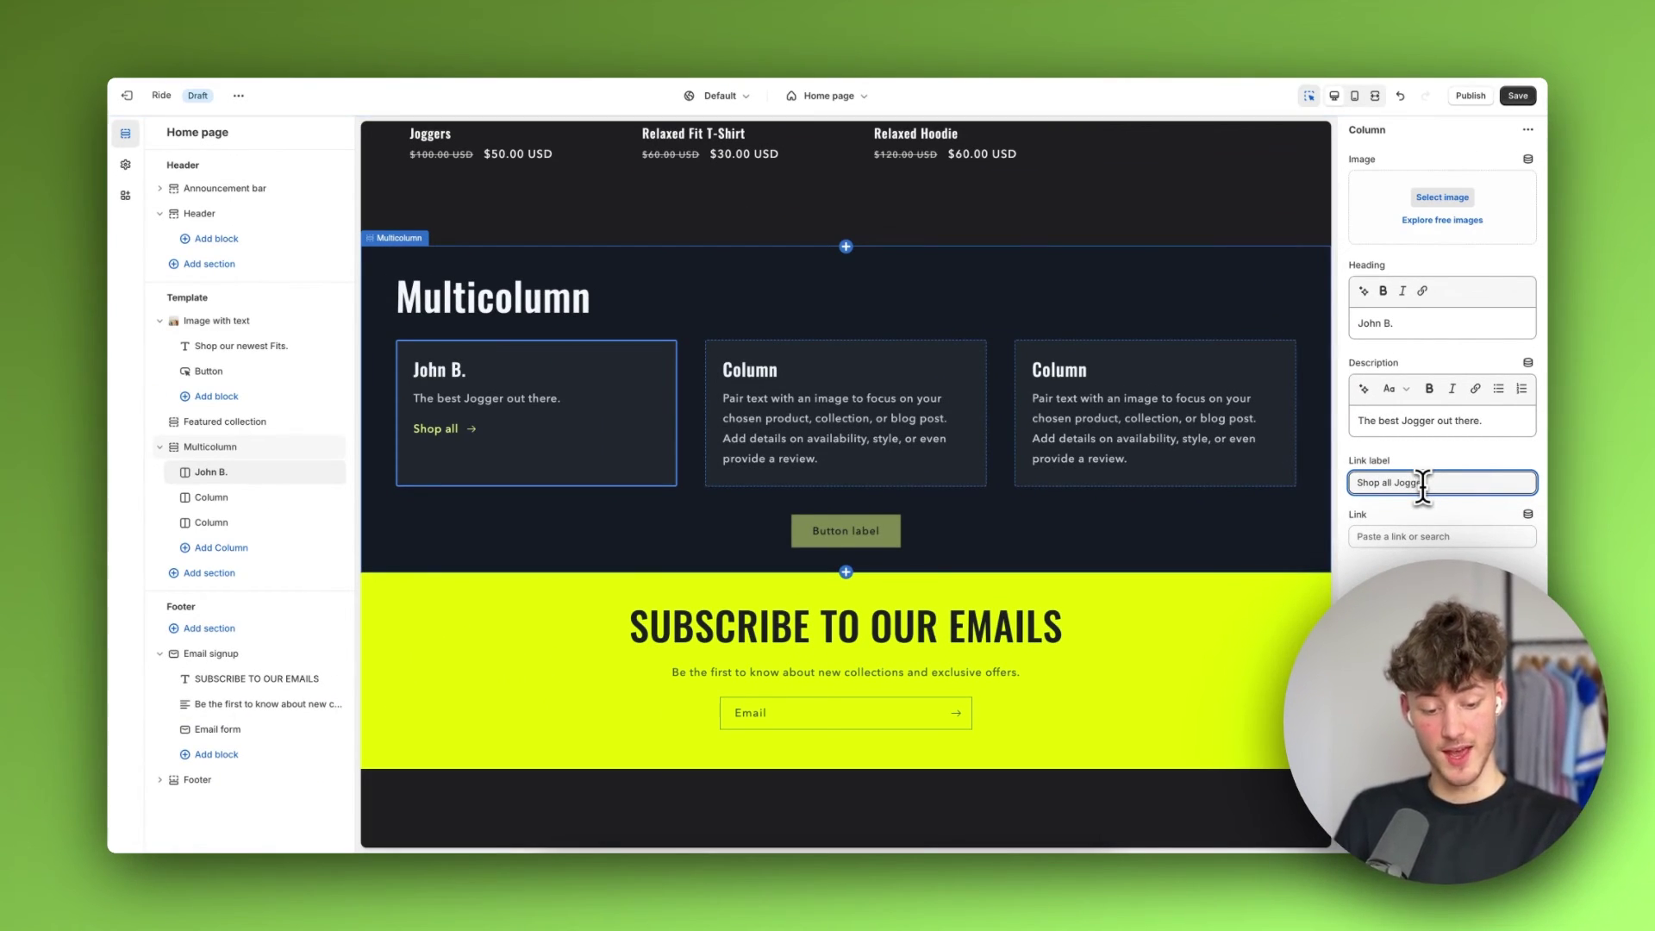
text(ers)
- Set the first column's link to the Joggers product
click(1441, 536)
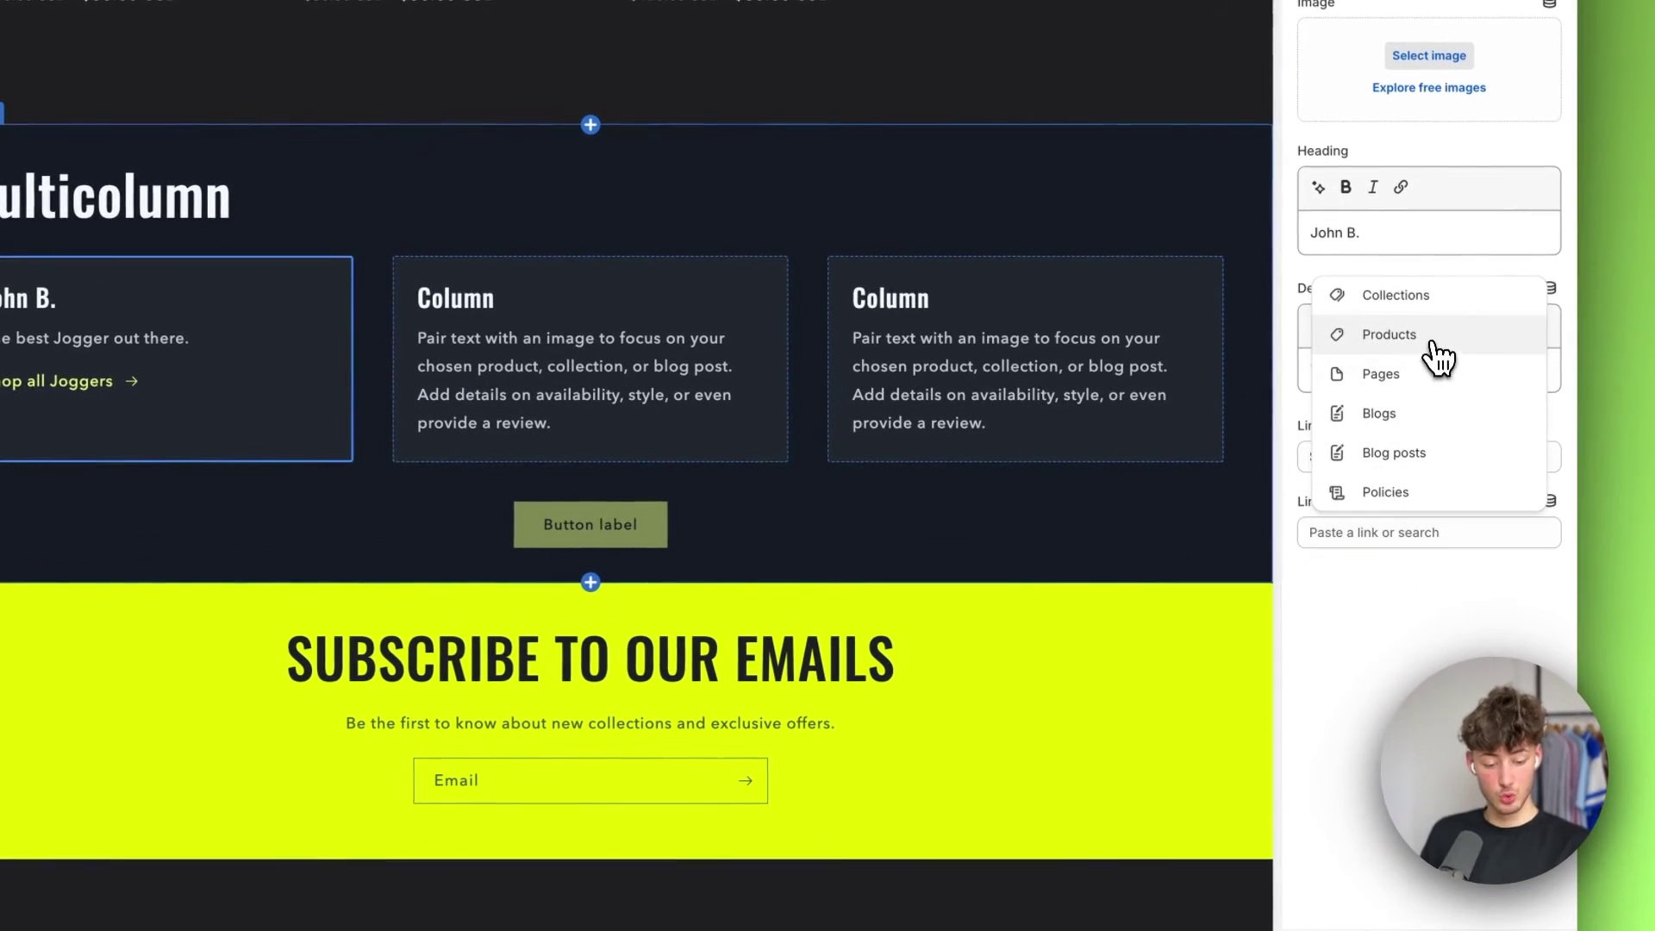
click(1446, 411)
click(1415, 414)
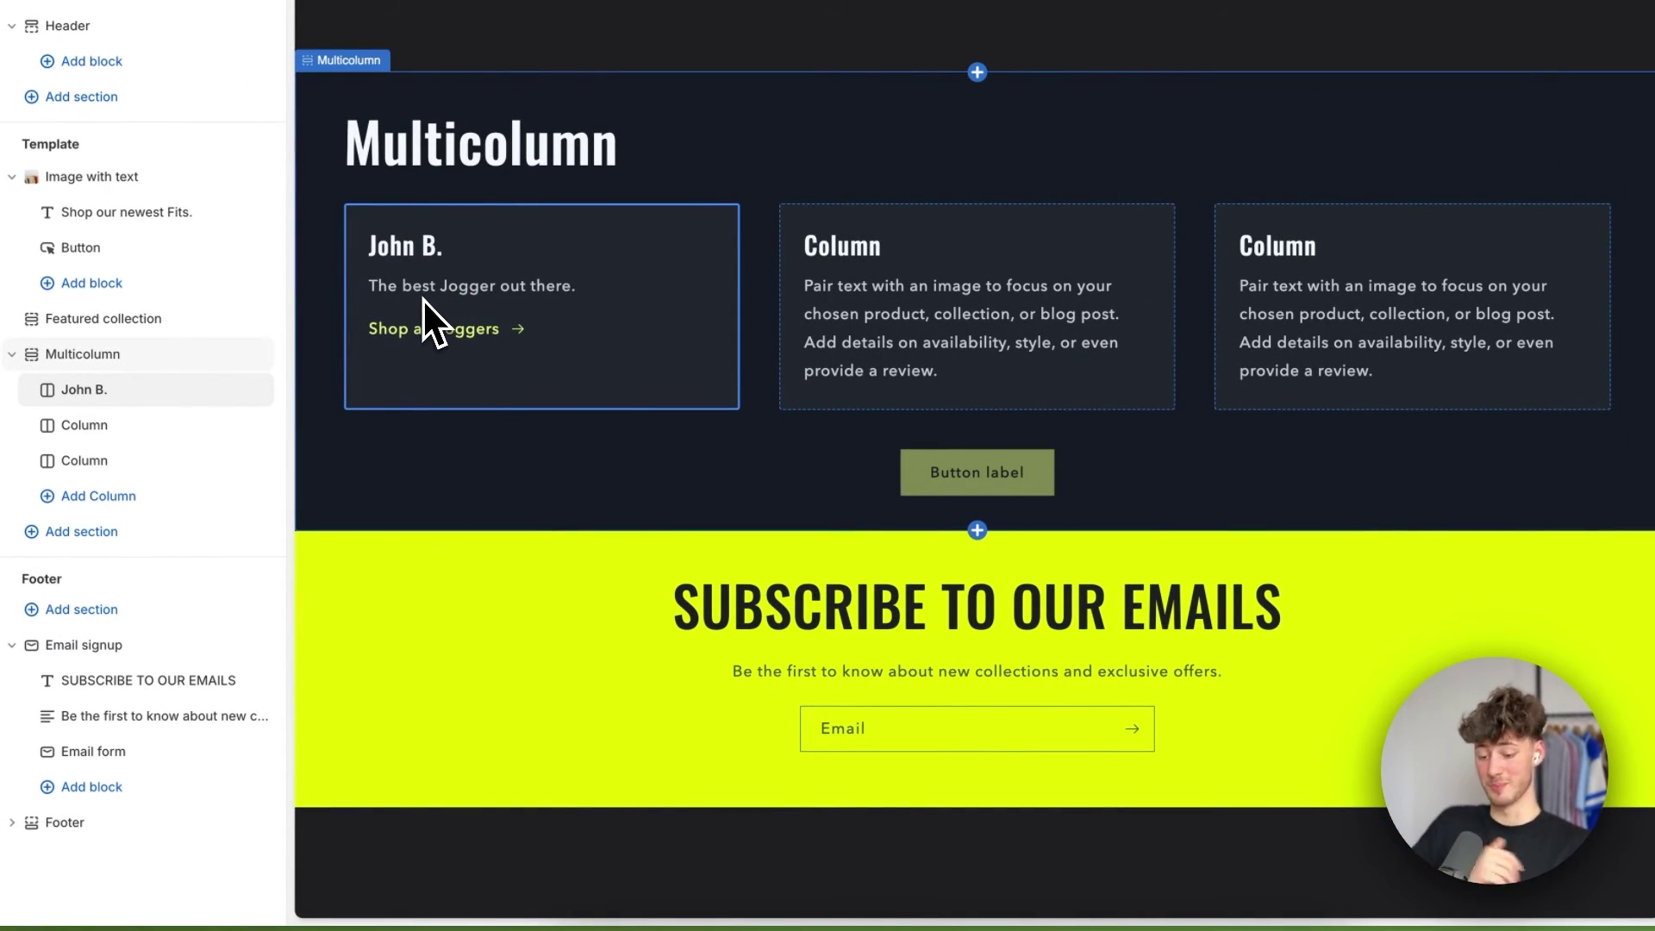
- Follow the "Shop all Joggers" link in the preview to check its product page, and return to the home page
click(456, 340)
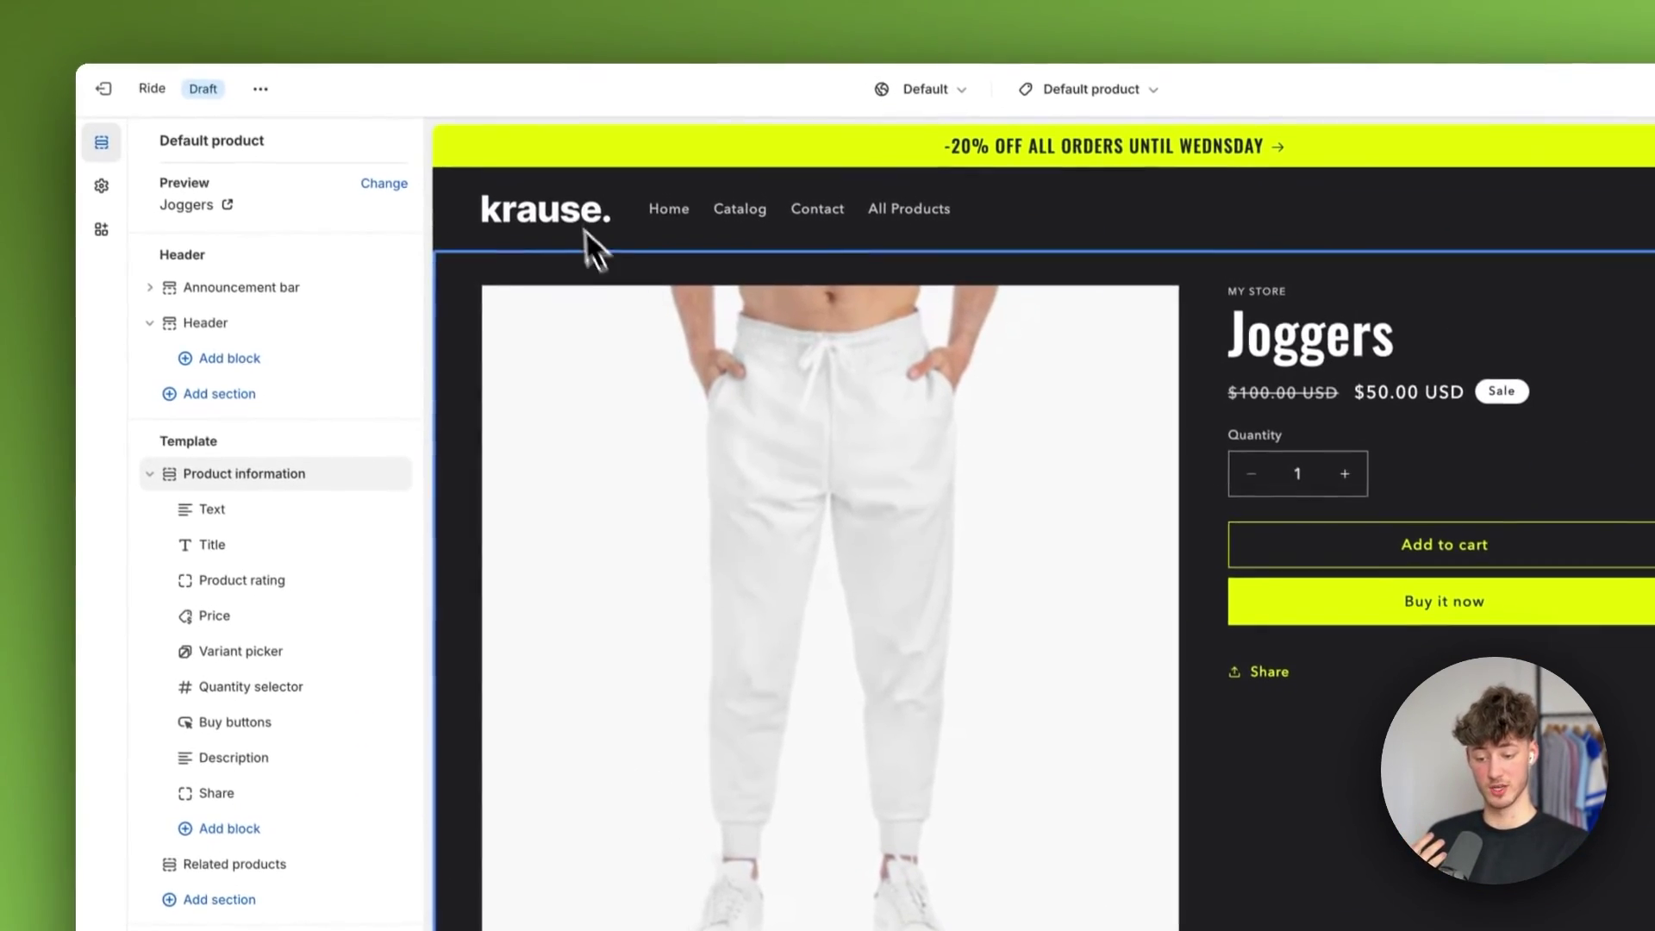
click(543, 154)
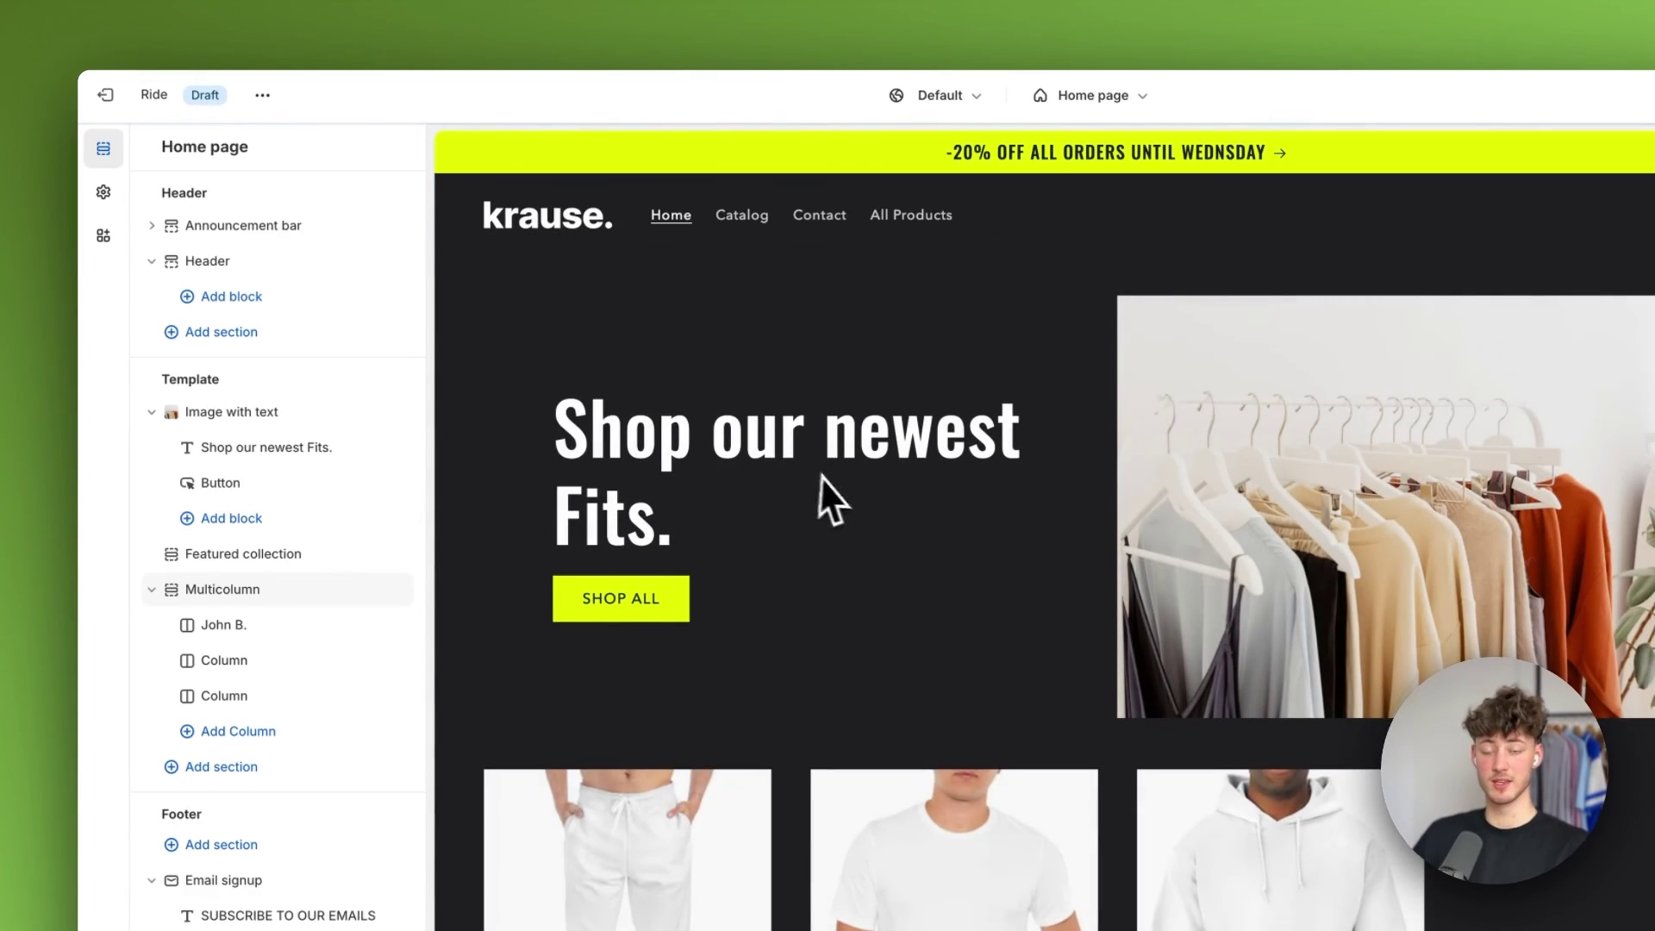